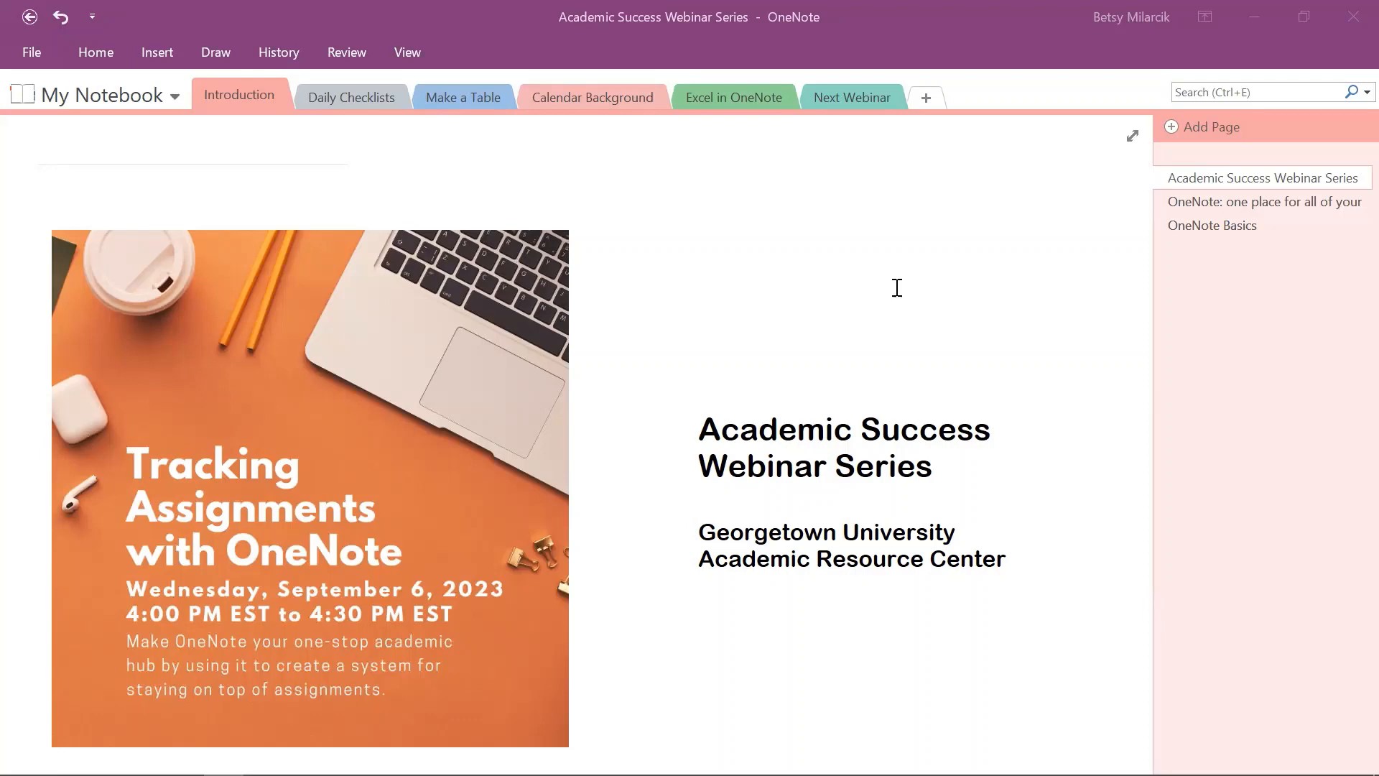
Look through the Introduction section's "OneNote: one place for all of your notes" and "OneNote Basics" pages to examine the feature overview.
{"action": "left_click", "coordinate": [1227, 203]}
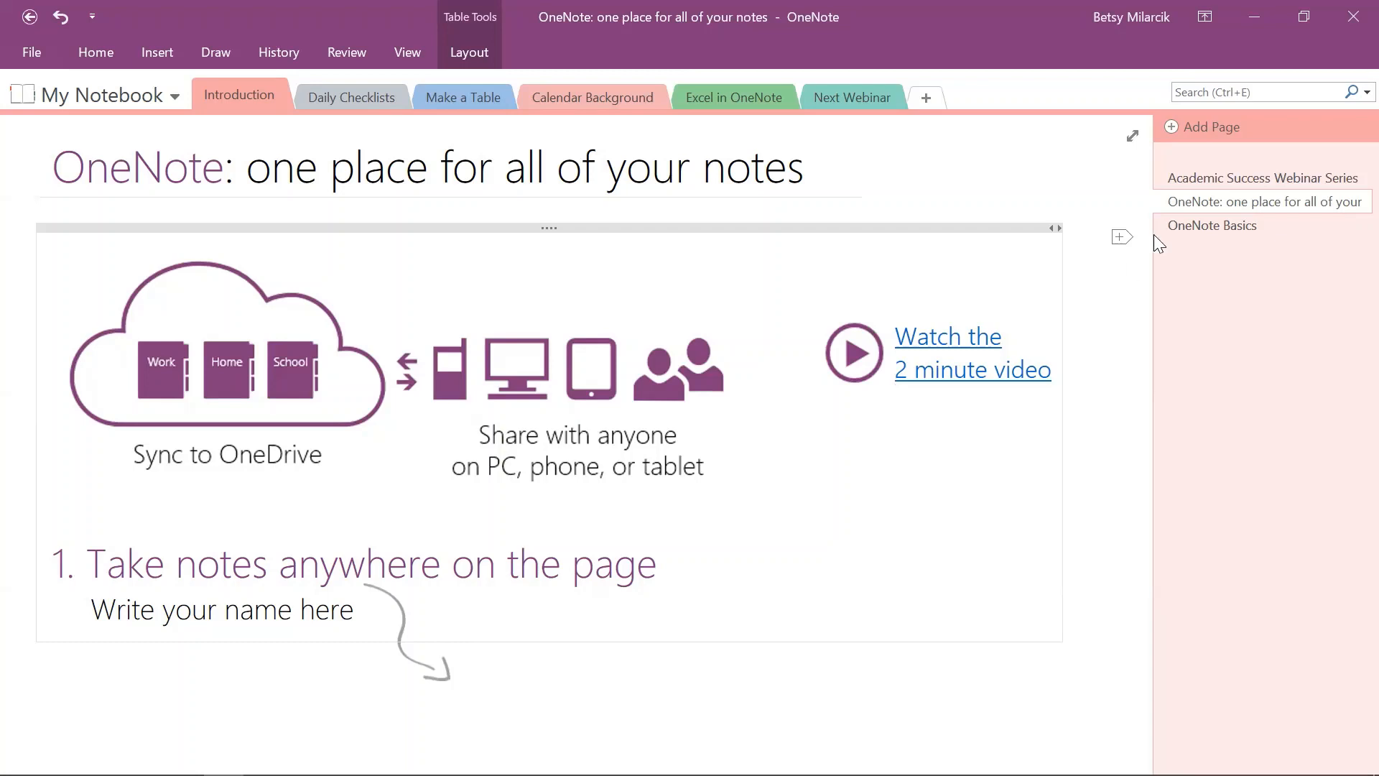
{"action": "left_click", "coordinate": [1225, 227]}
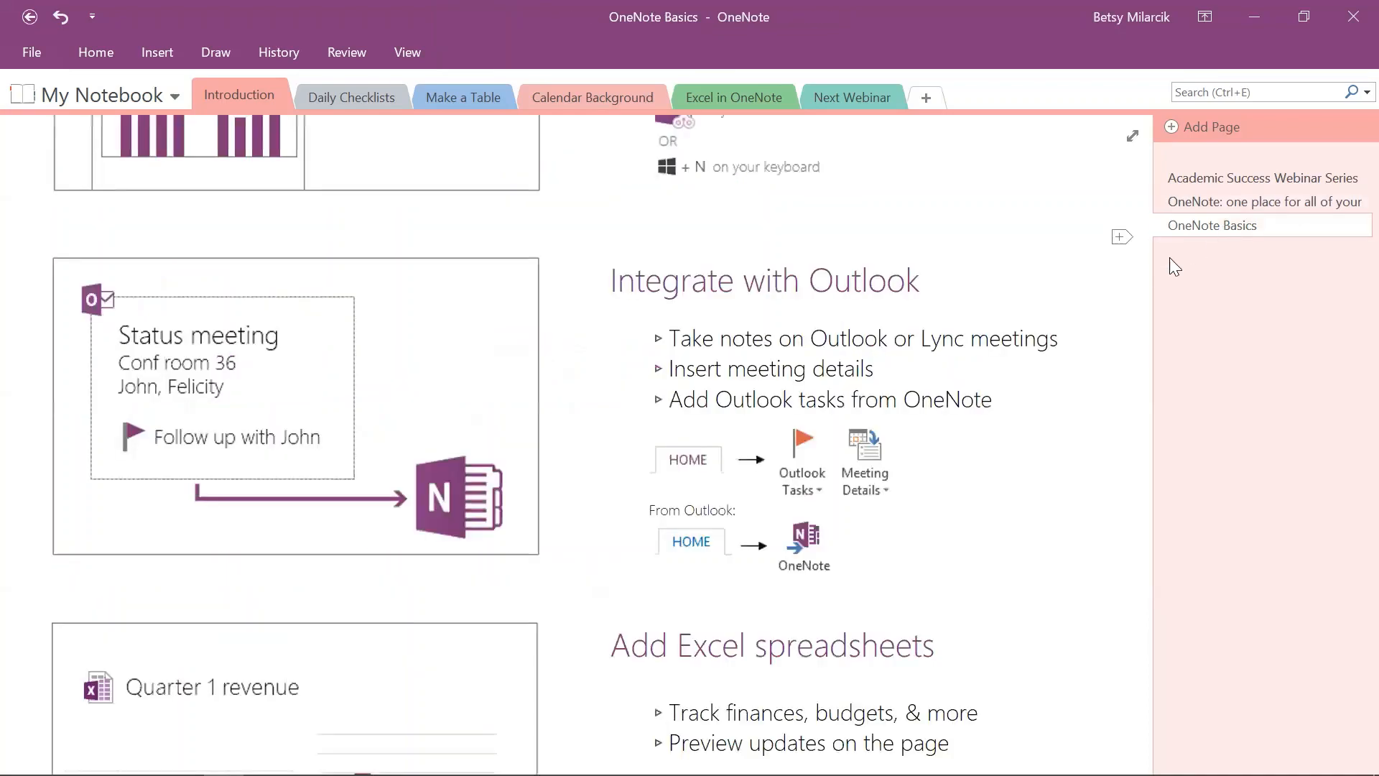
{"action": "scroll", "coordinate": [1090, 283], "scroll_direction": "up", "scroll_amount": 3}
{"action": "scroll", "coordinate": [1090, 283], "scroll_direction": "up", "scroll_amount": 20}
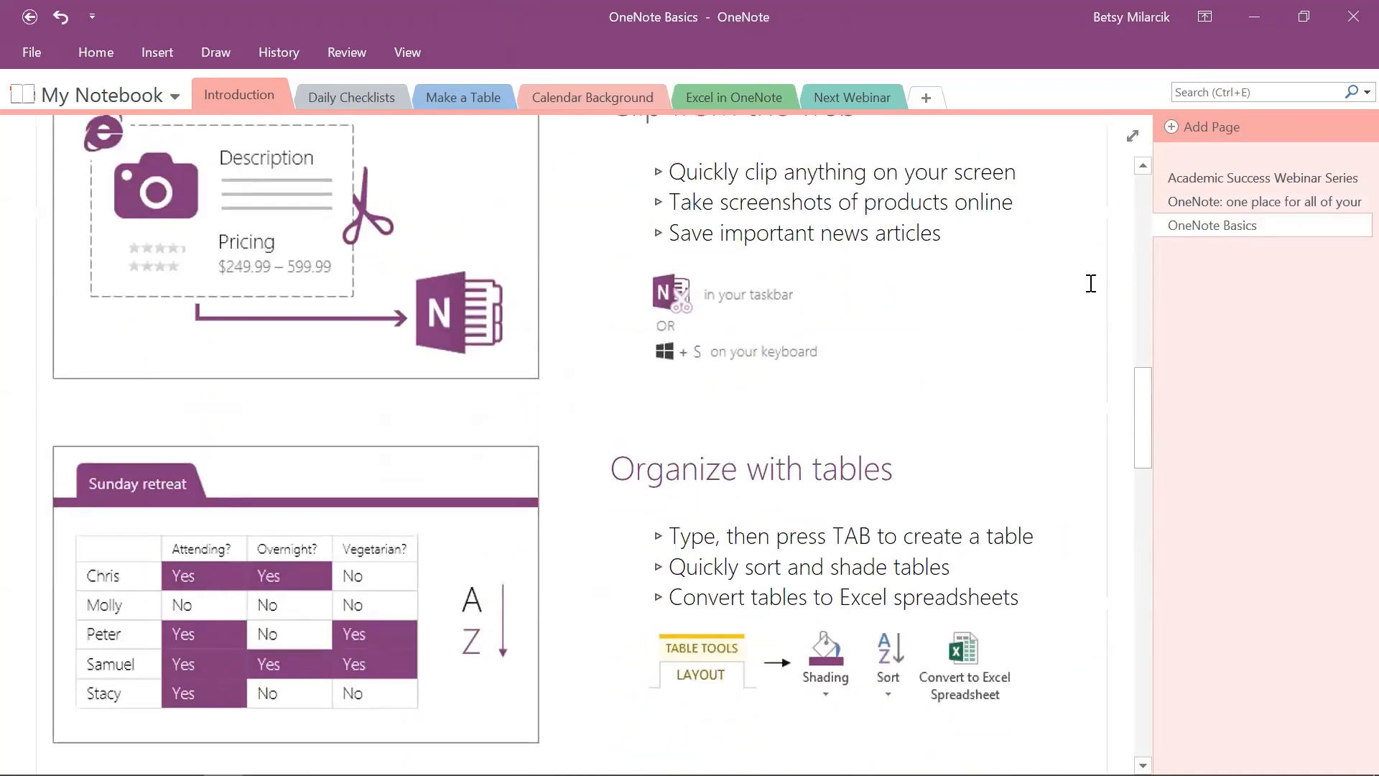
{"action": "scroll", "coordinate": [1090, 283], "scroll_direction": "up", "scroll_amount": 1}
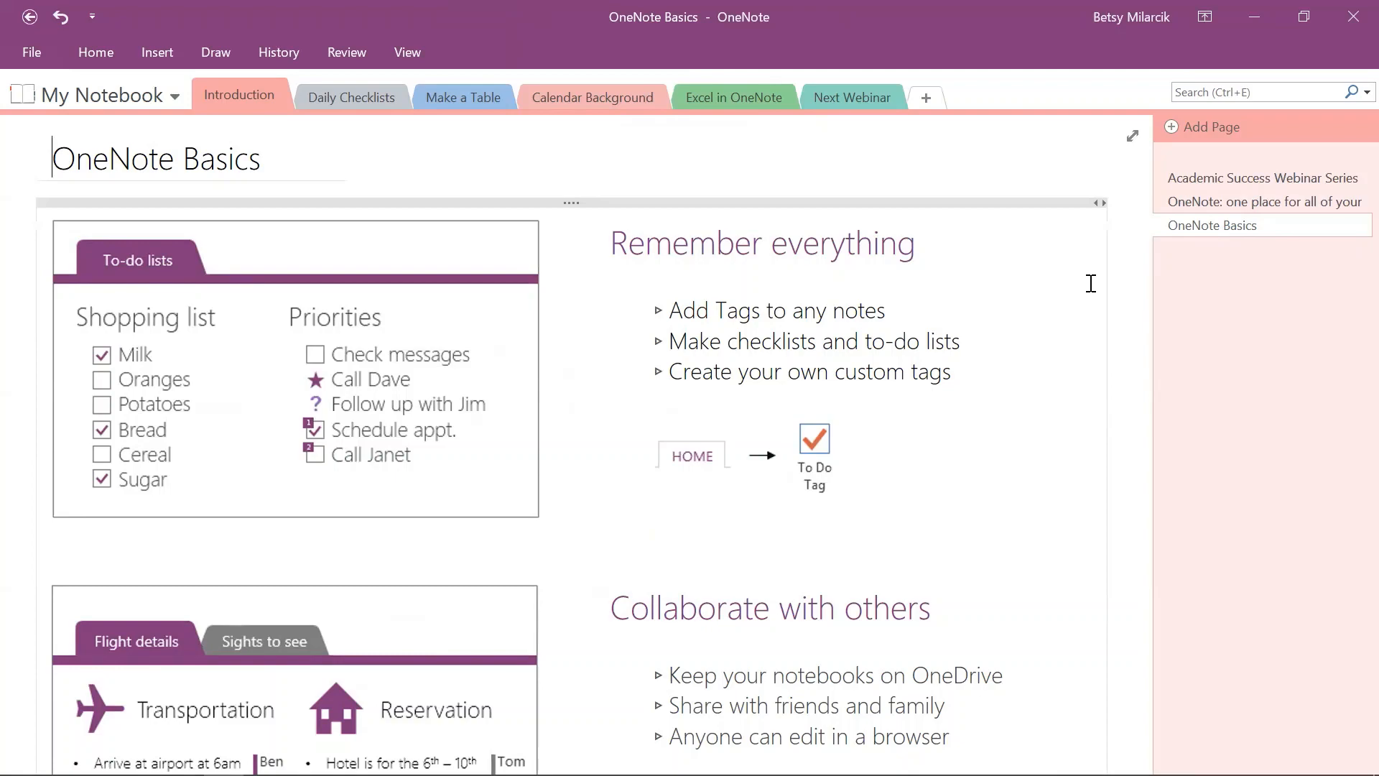
{"action": "scroll", "coordinate": [1090, 283], "scroll_direction": "down", "scroll_amount": 15}
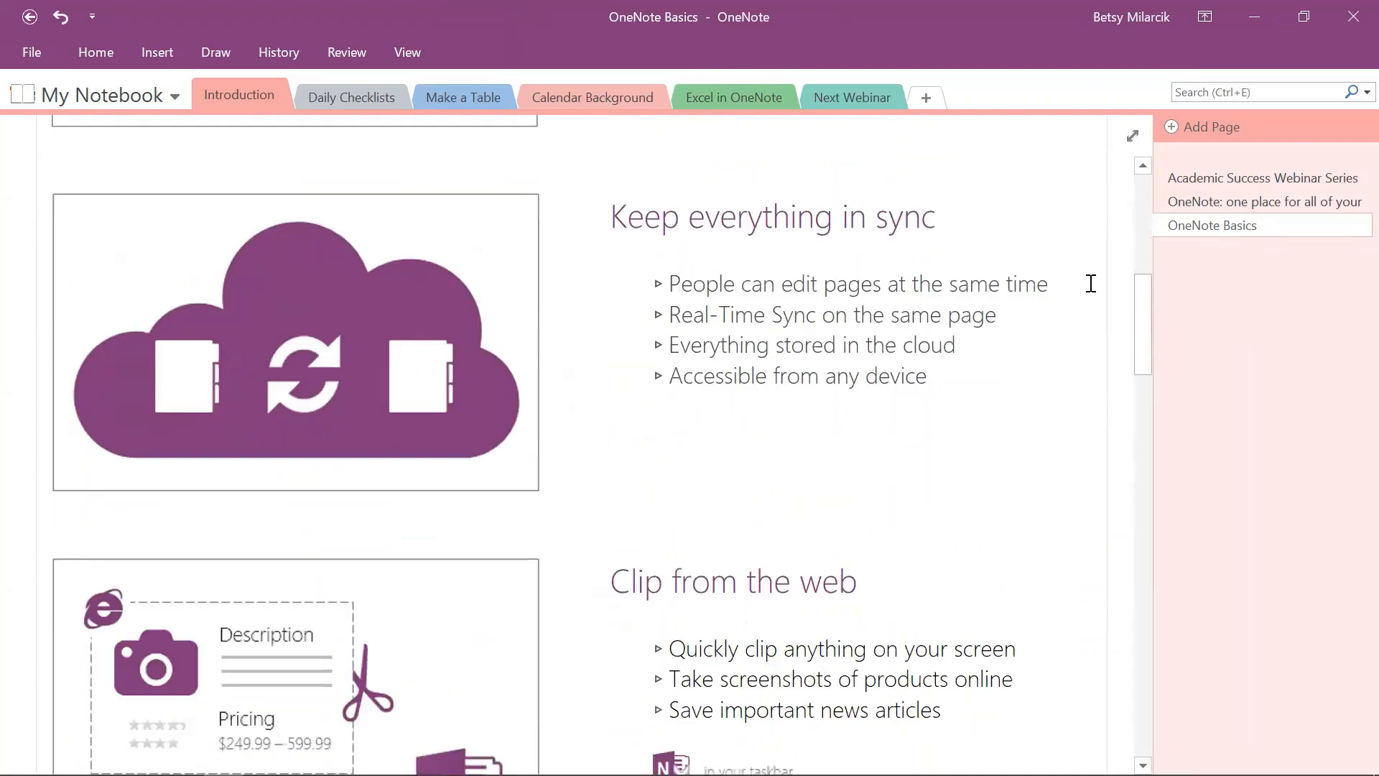
{"action": "scroll", "coordinate": [1090, 283], "scroll_direction": "down", "scroll_amount": 3}
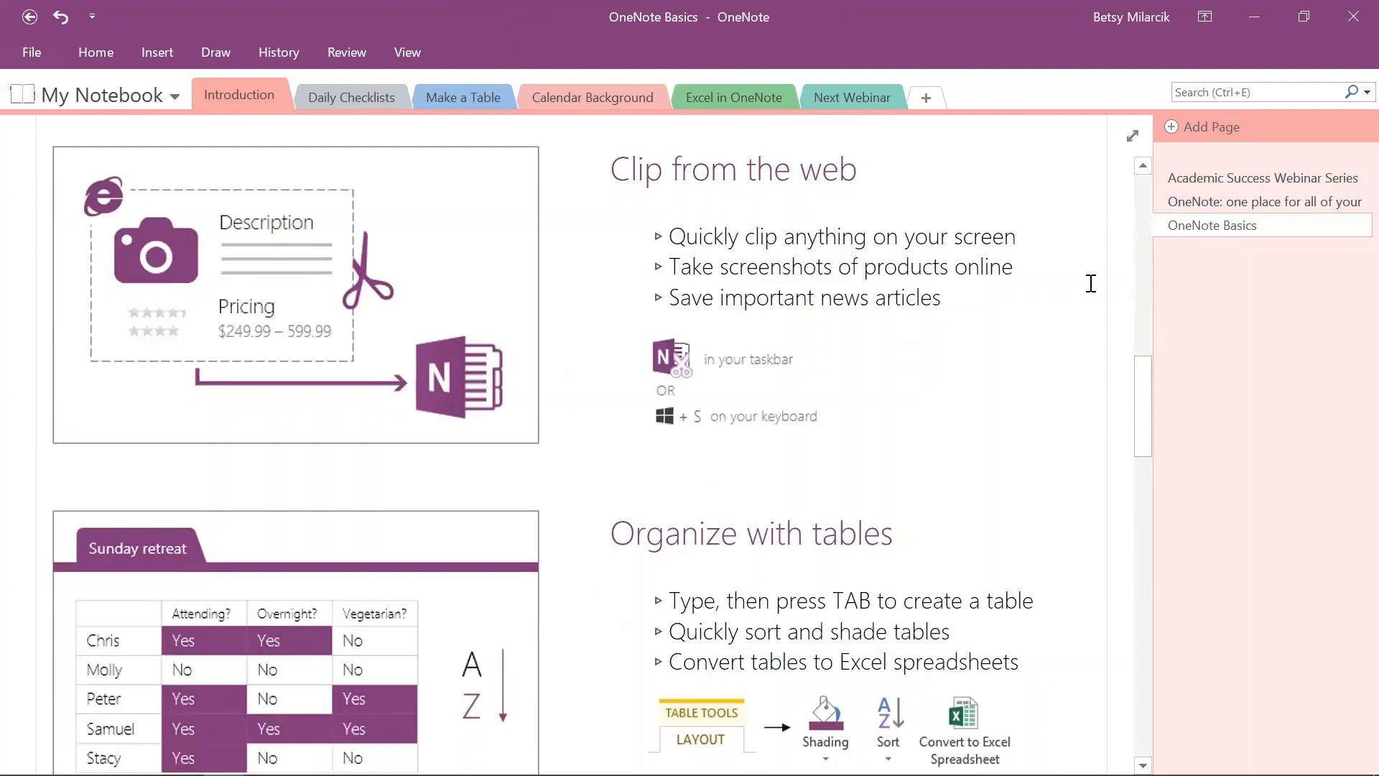
{"action": "scroll", "coordinate": [1090, 282], "scroll_direction": "down", "scroll_amount": 5}
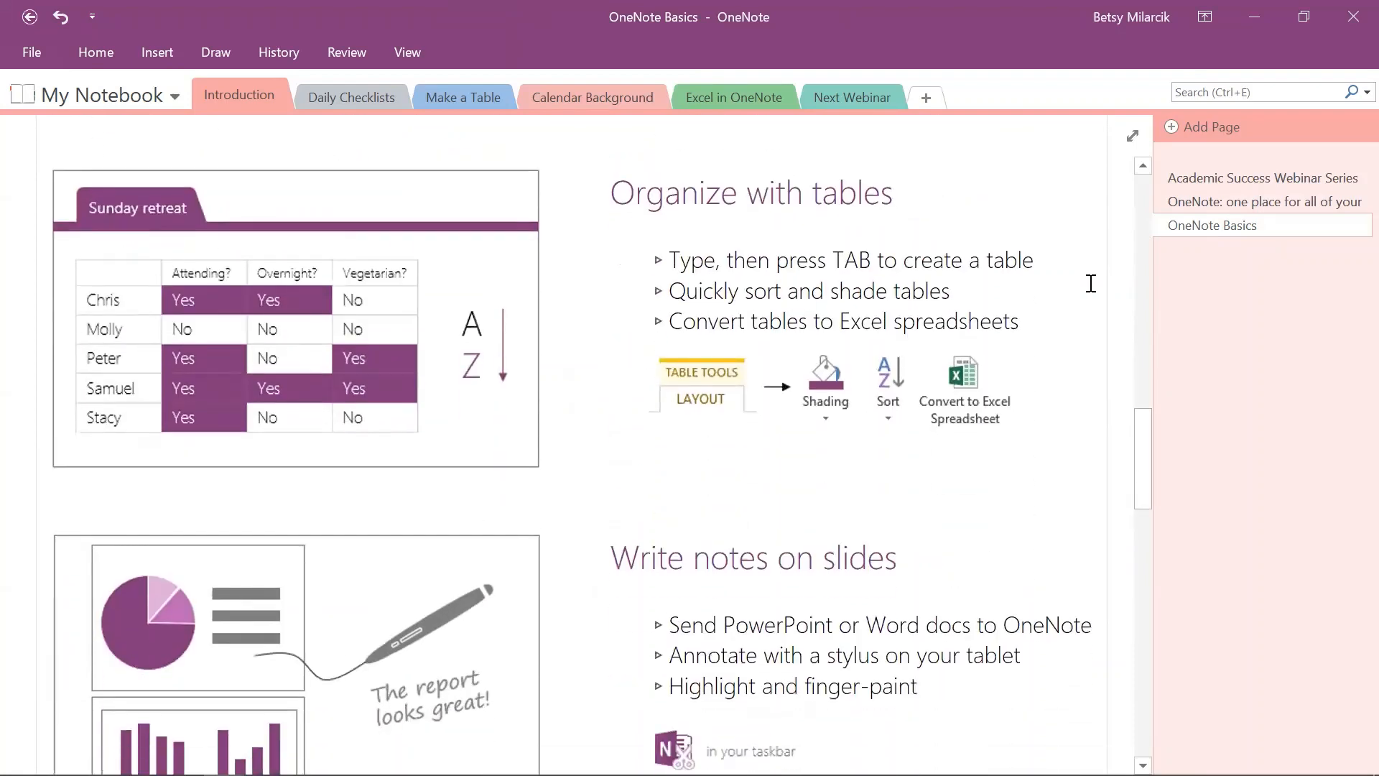
{"action": "scroll", "coordinate": [1090, 283], "scroll_direction": "down", "scroll_amount": 5}
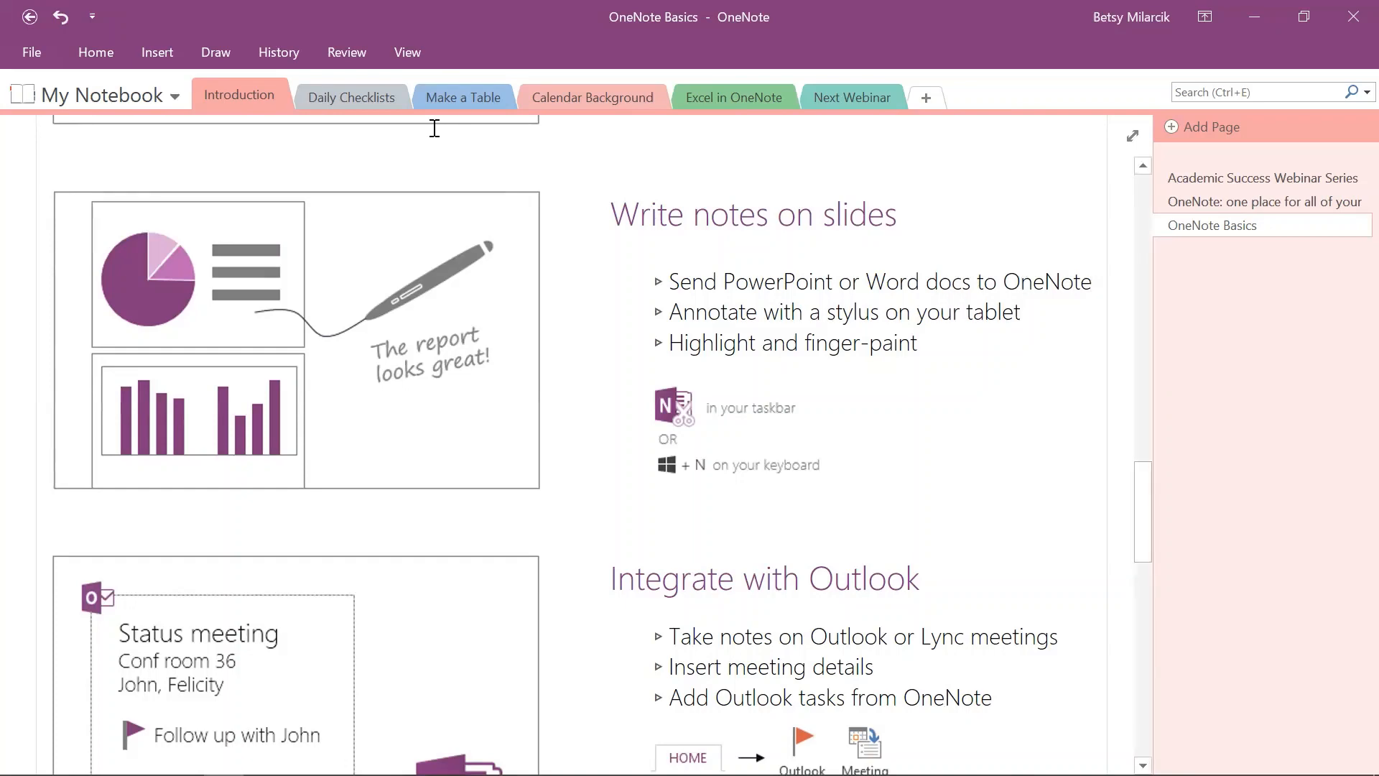
On the To-Do By Day page of the Daily Checklists section, move the Monday, 9/11 list away and back beside the Friday list.
{"action": "left_click", "coordinate": [357, 92]}
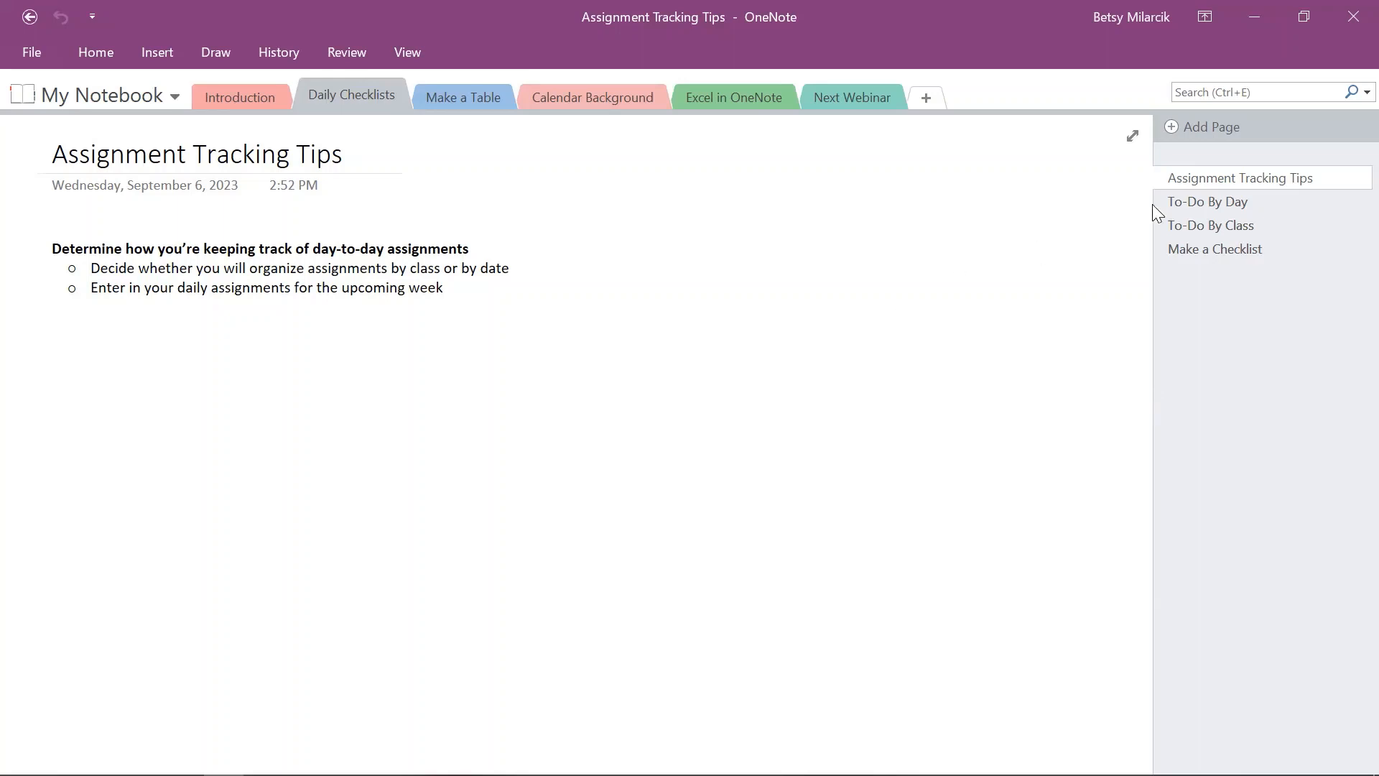
{"action": "left_click", "coordinate": [1192, 203]}
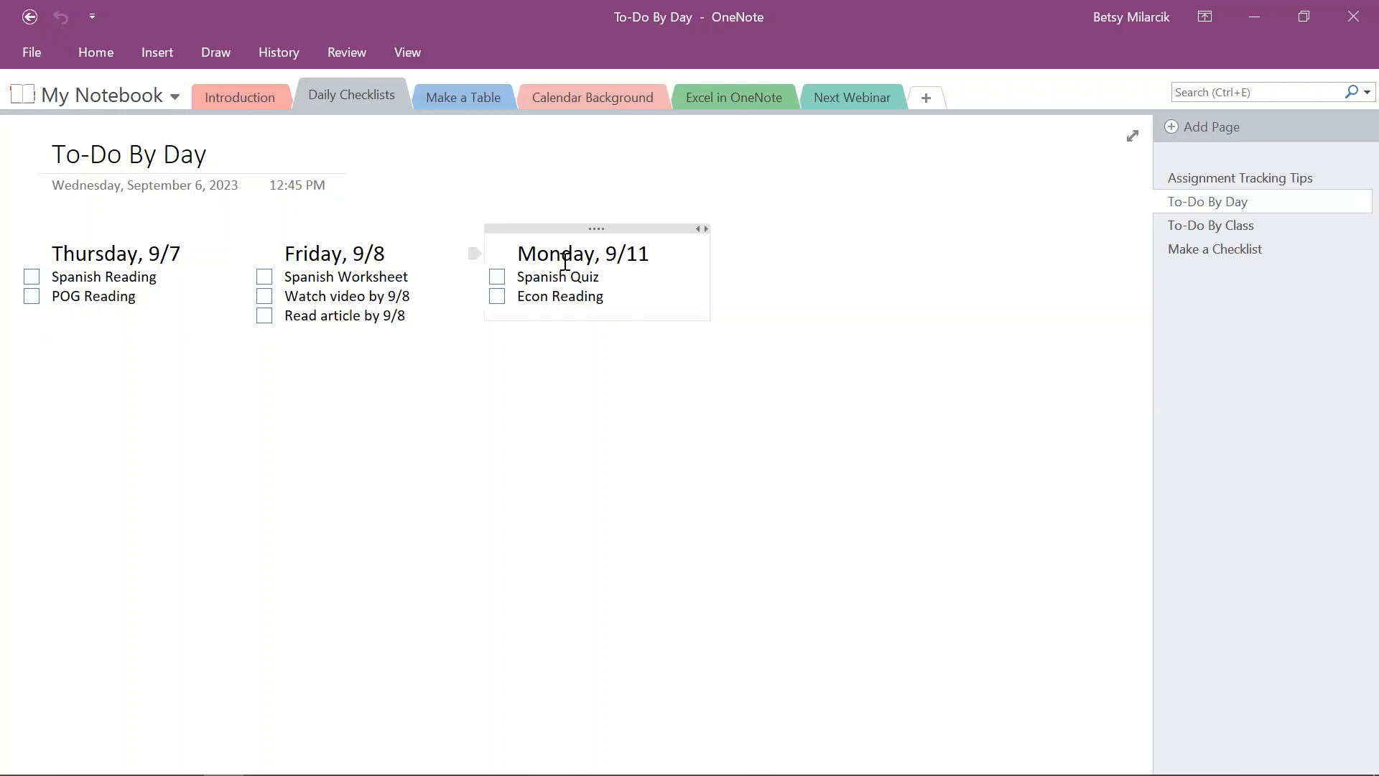
{"action": "left_click_drag", "start_coordinate": [640, 228], "coordinate": [767, 293]}
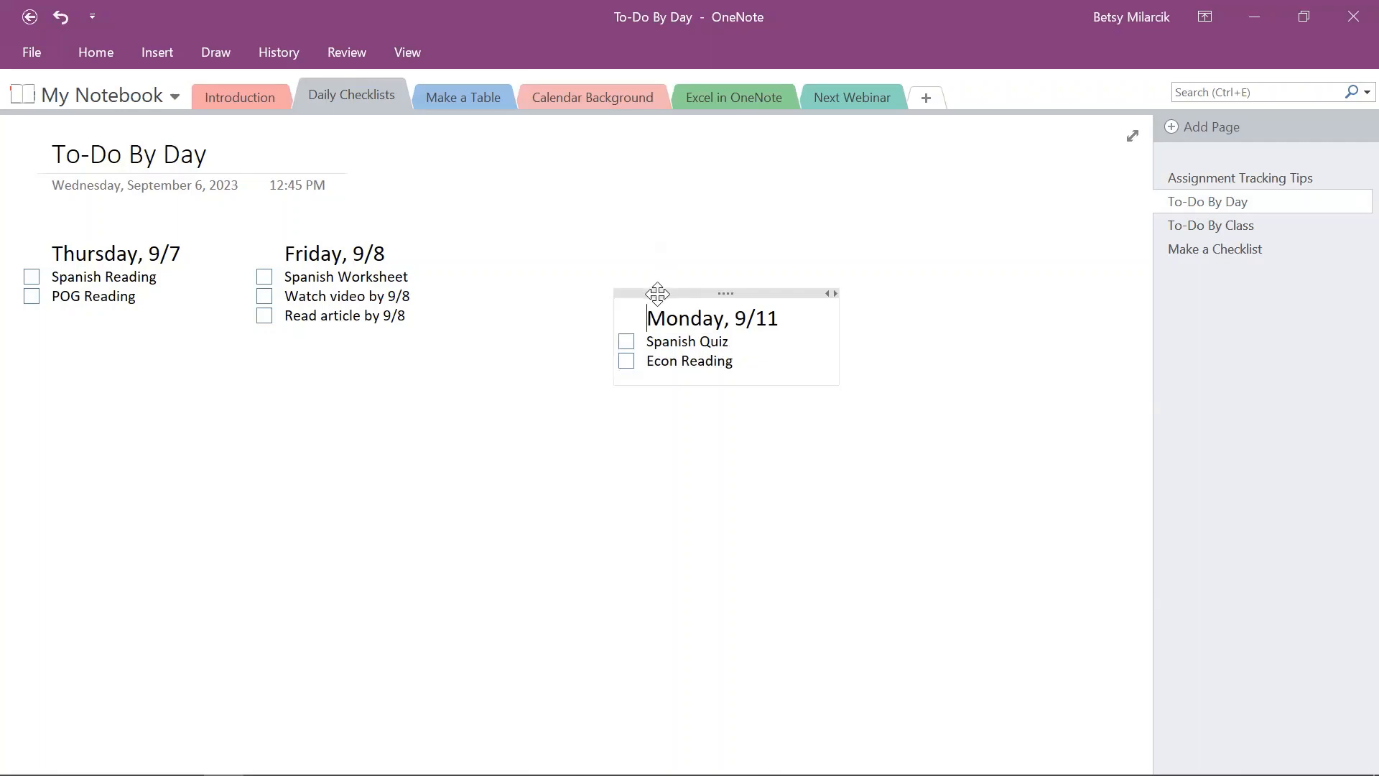
{"action": "left_click_drag", "start_coordinate": [652, 292], "coordinate": [535, 238]}
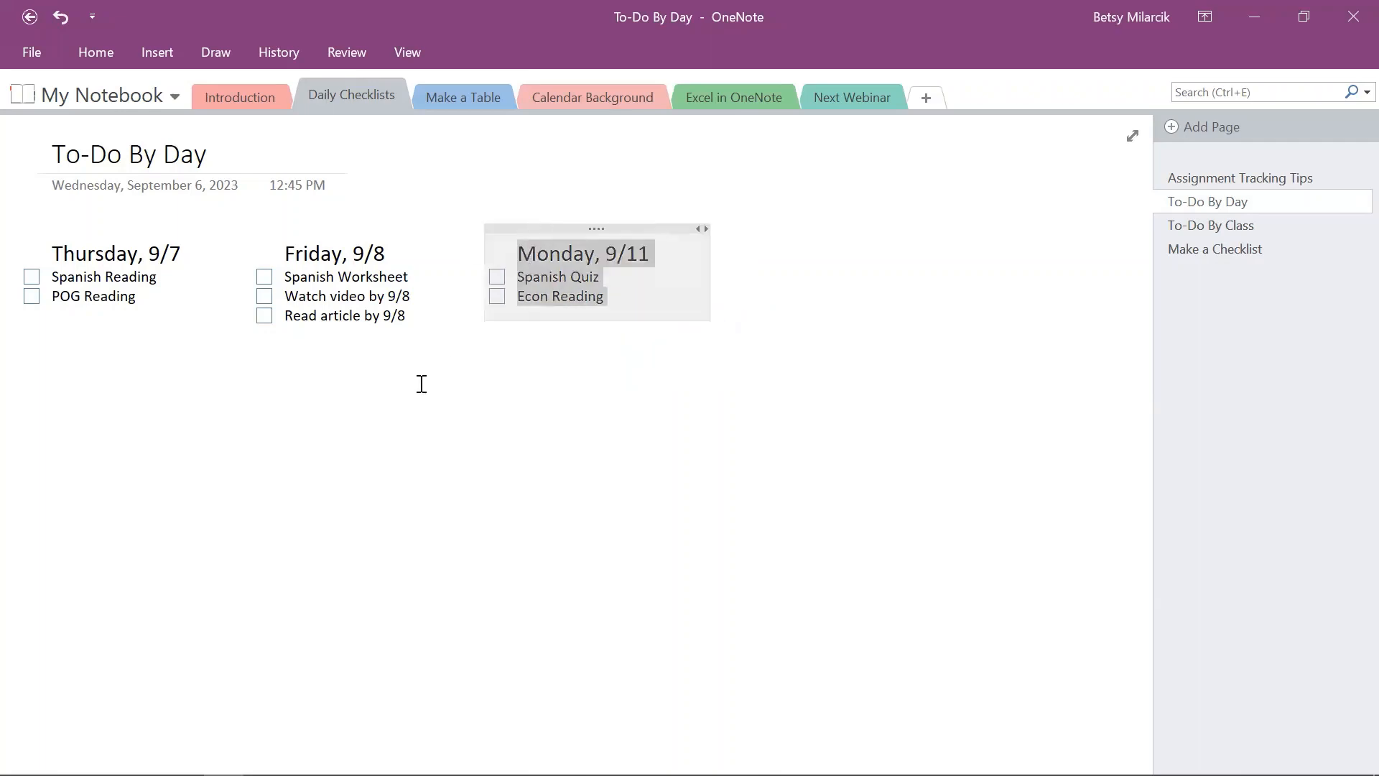
{"action": "left_click", "coordinate": [422, 384]}
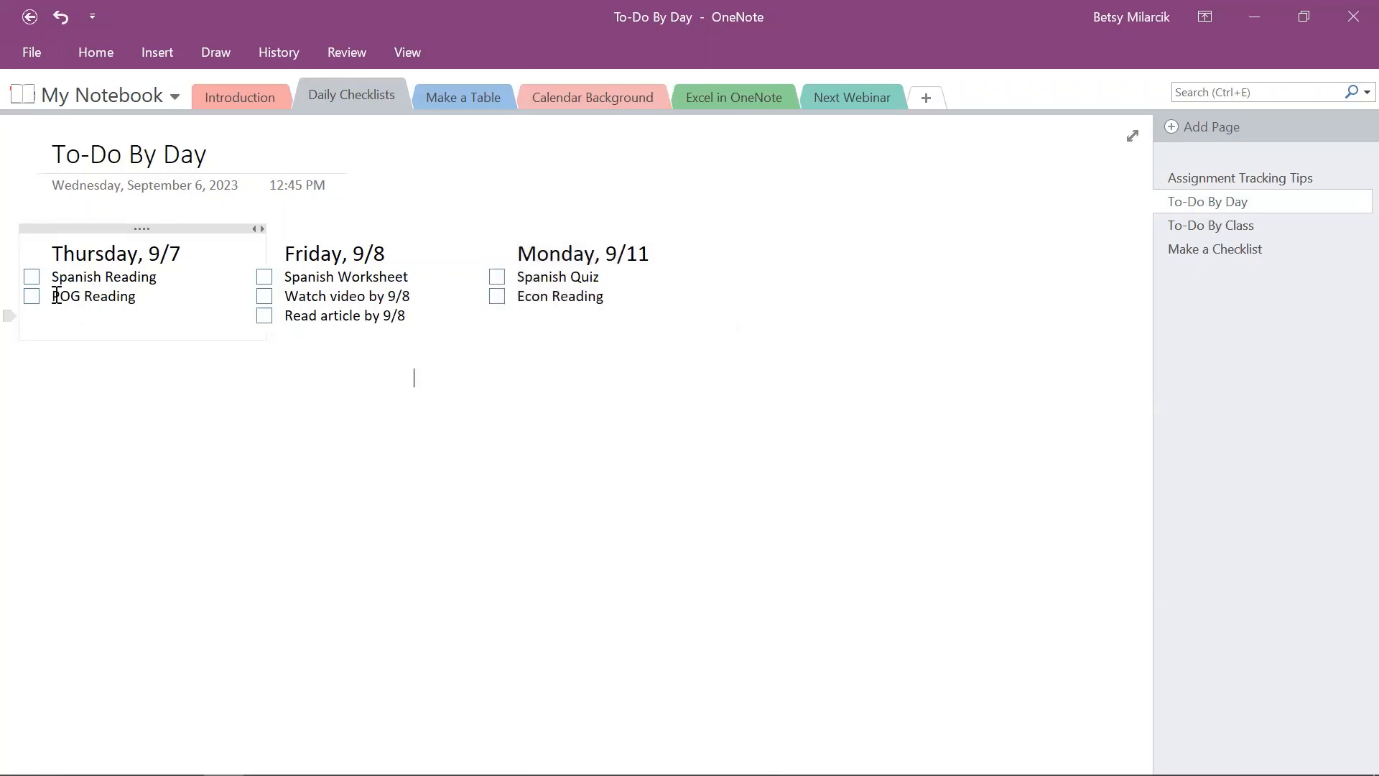
Mark Spanish Reading and POG Reading under Thursday, 9/7 as done and clear both checkmarks again.
{"action": "left_click", "coordinate": [30, 277]}
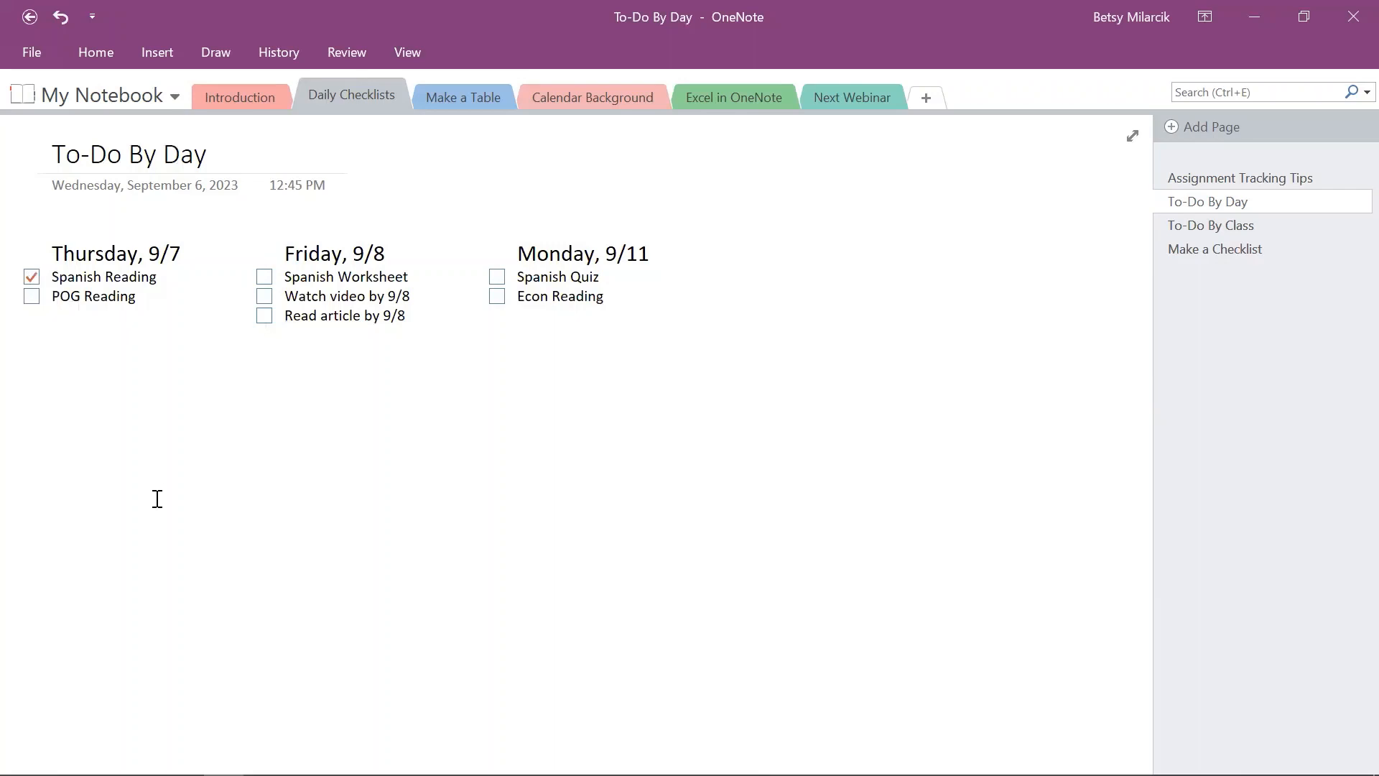
{"action": "left_click", "coordinate": [31, 296]}
{"action": "left_click", "coordinate": [32, 277]}
{"action": "left_click", "coordinate": [32, 297]}
{"action": "left_click", "coordinate": [414, 377]}
On the To-Do By Class page, check off the three Problem of God readings and the Econ paper proposal due 9/13.
{"action": "left_click", "coordinate": [1206, 227]}
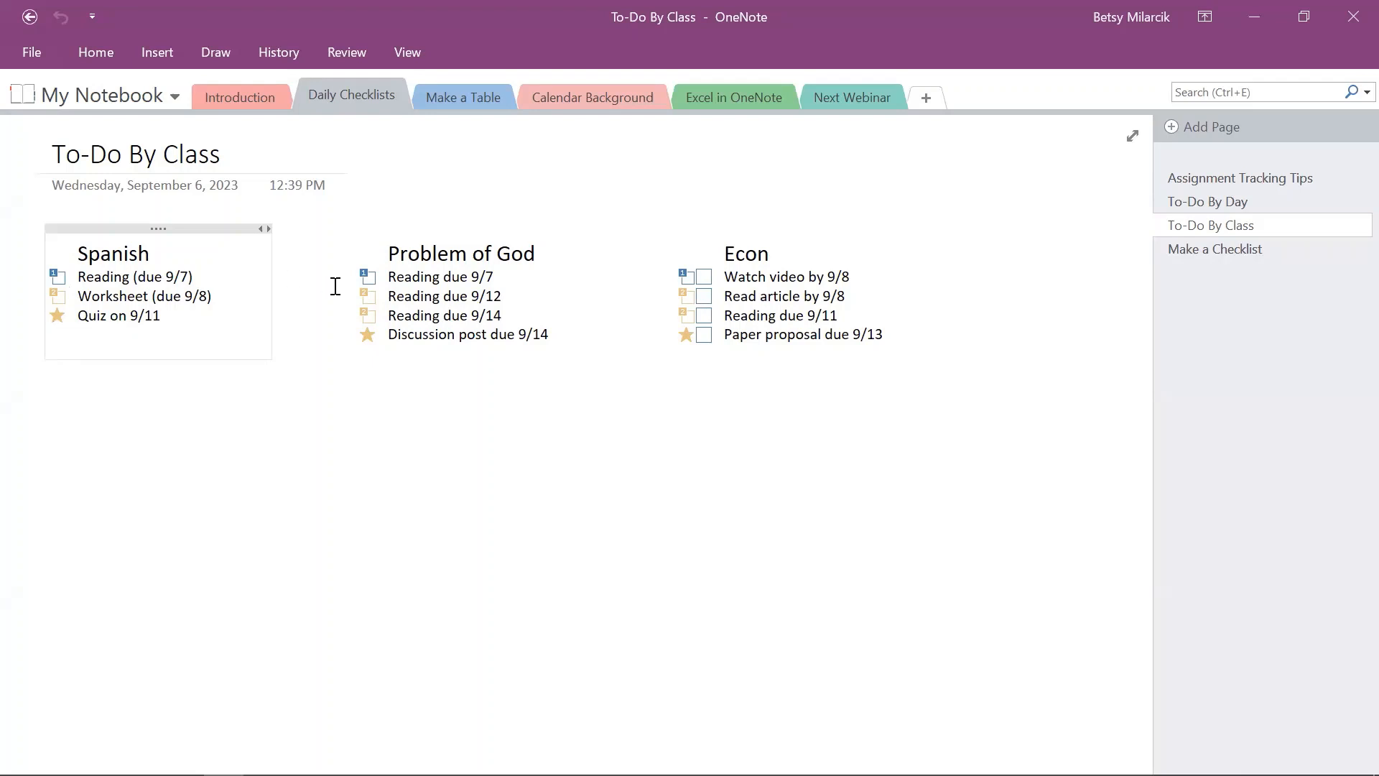
{"action": "left_click", "coordinate": [369, 279]}
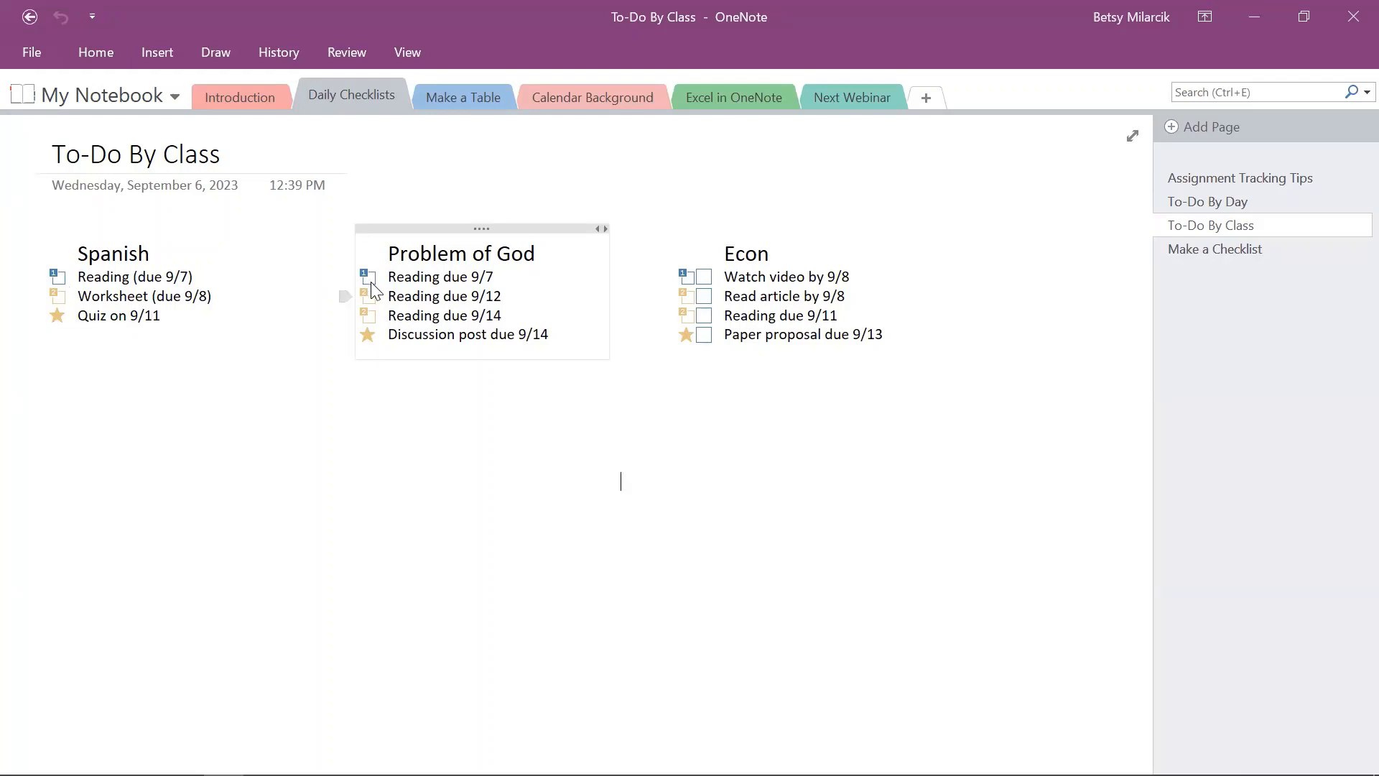
{"action": "left_click", "coordinate": [368, 298]}
{"action": "left_click", "coordinate": [369, 316]}
{"action": "right_click", "coordinate": [701, 316]}
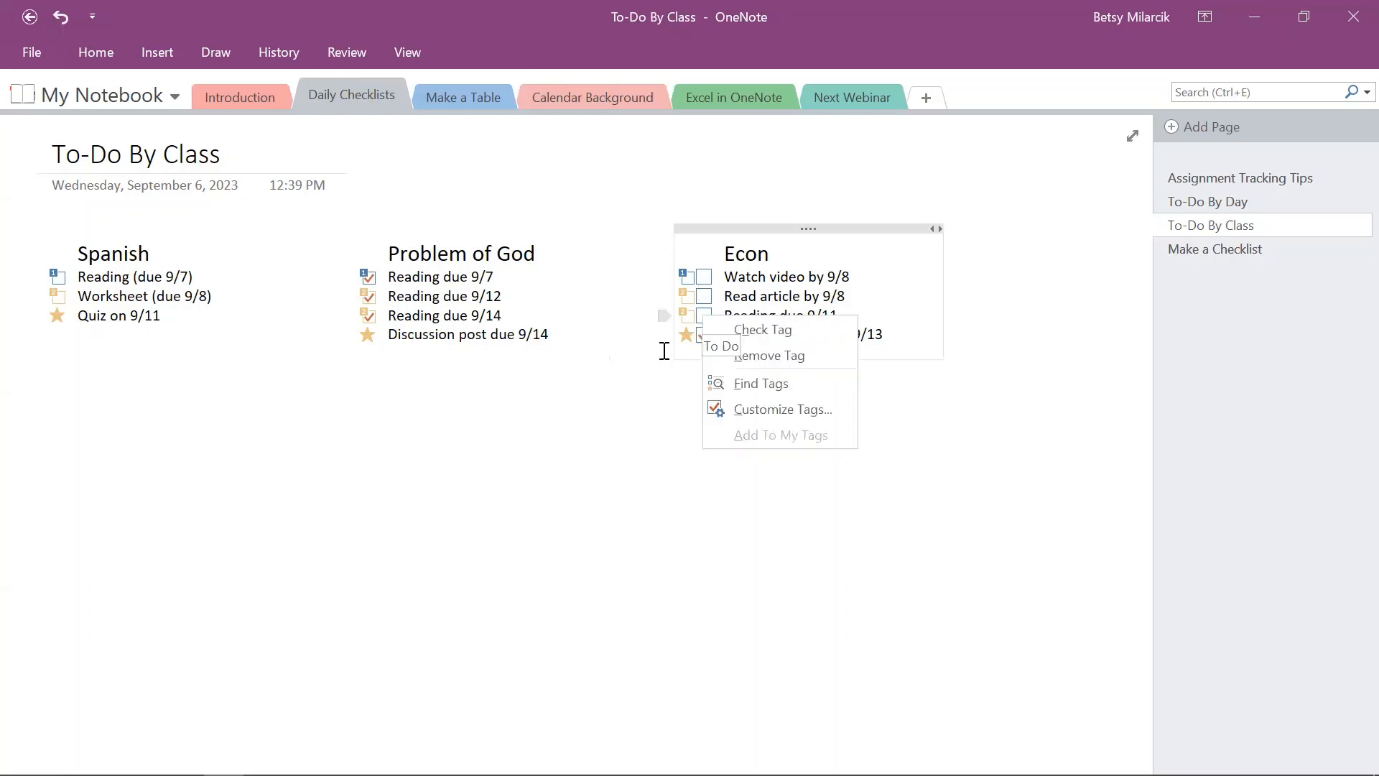
{"action": "left_click", "coordinate": [701, 336]}
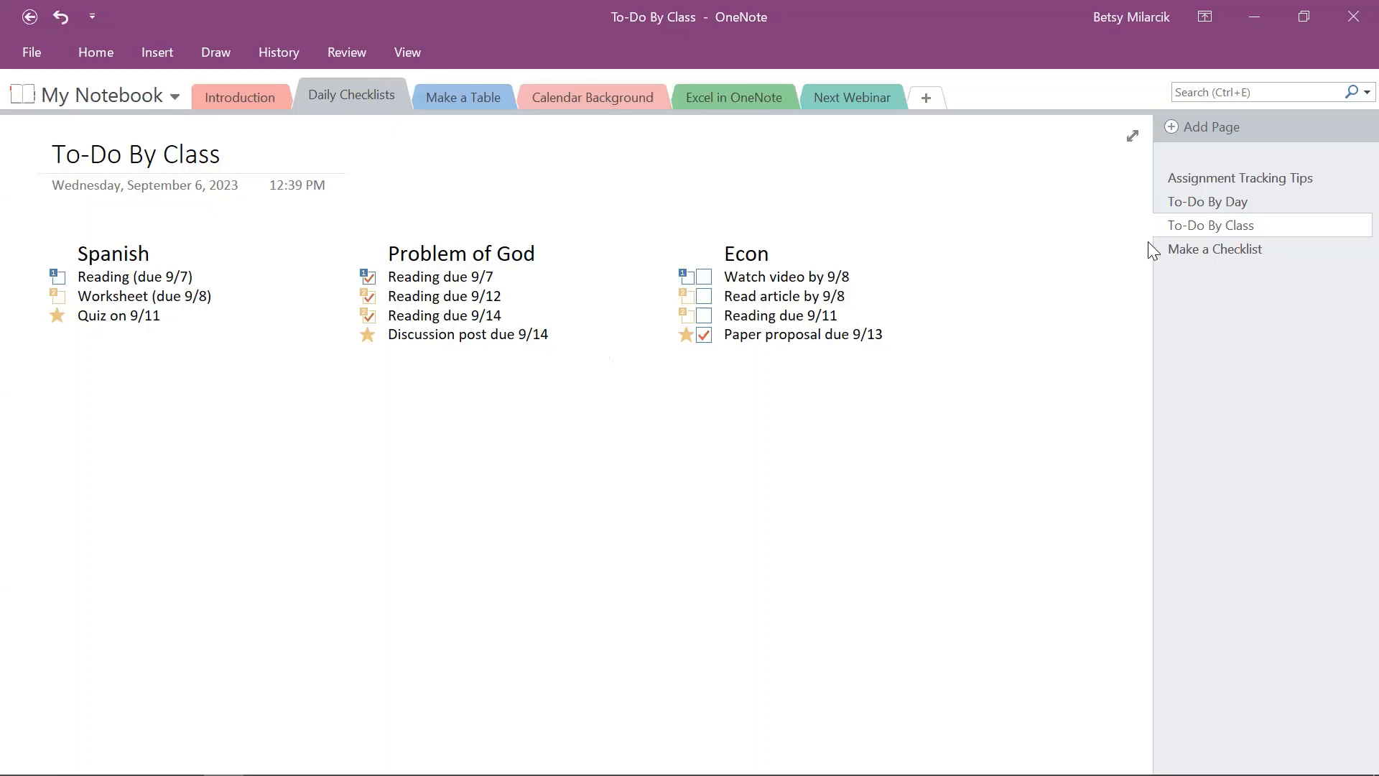
On the Make a Checklist page, add a separate note beside the checklist with the lines "Favorite snacks:", "Ice cream" and "Chips".
{"action": "left_click", "coordinate": [1189, 251]}
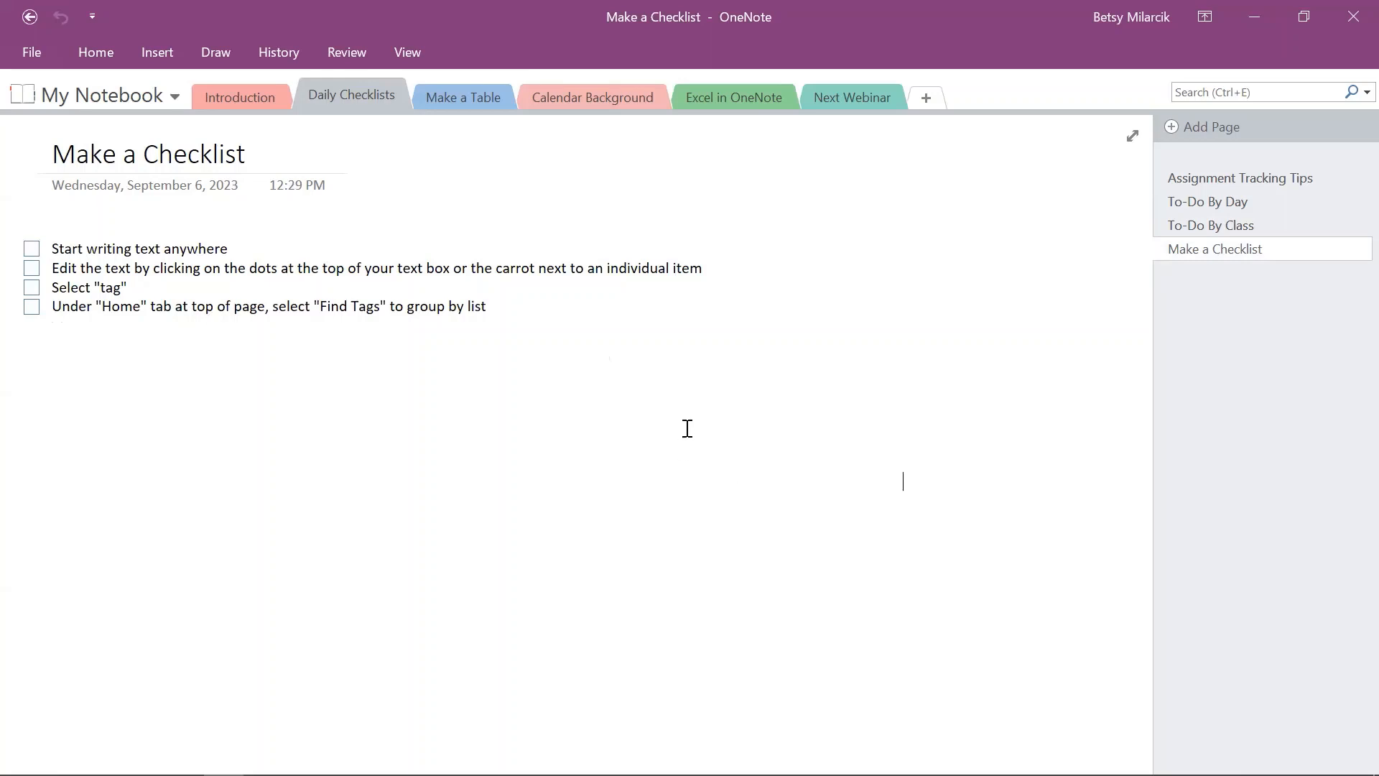
{"action": "left_click", "coordinate": [601, 428]}
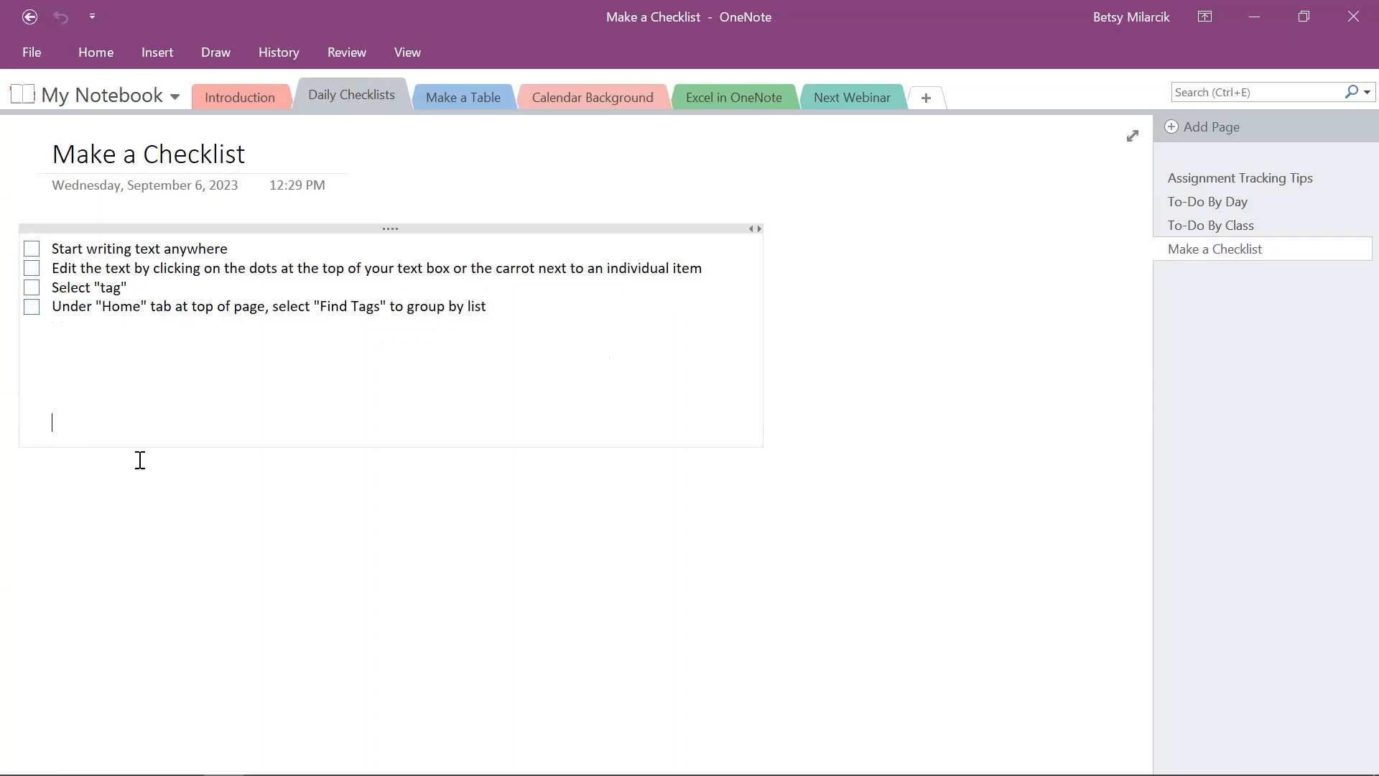
{"action": "left_click", "coordinate": [891, 219]}
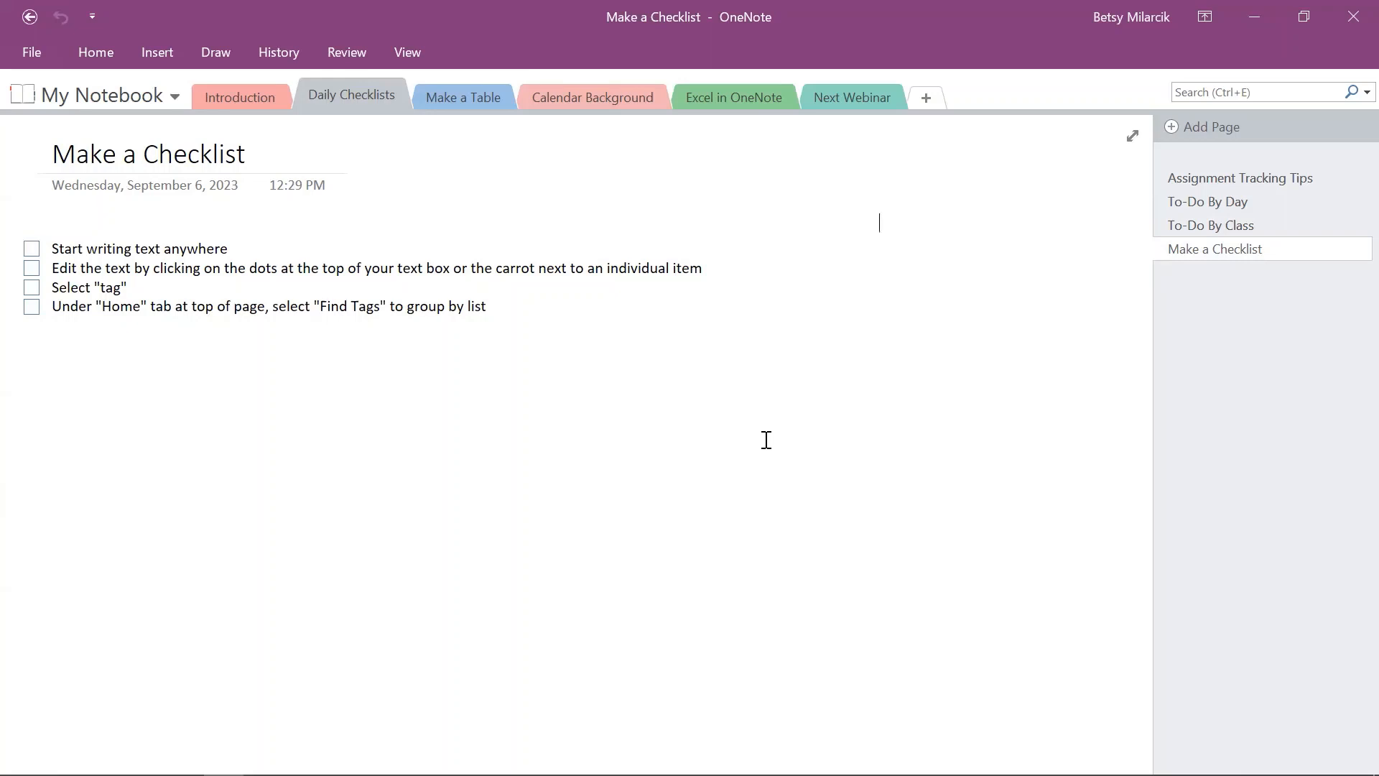
{"action": "left_click", "coordinate": [884, 219]}
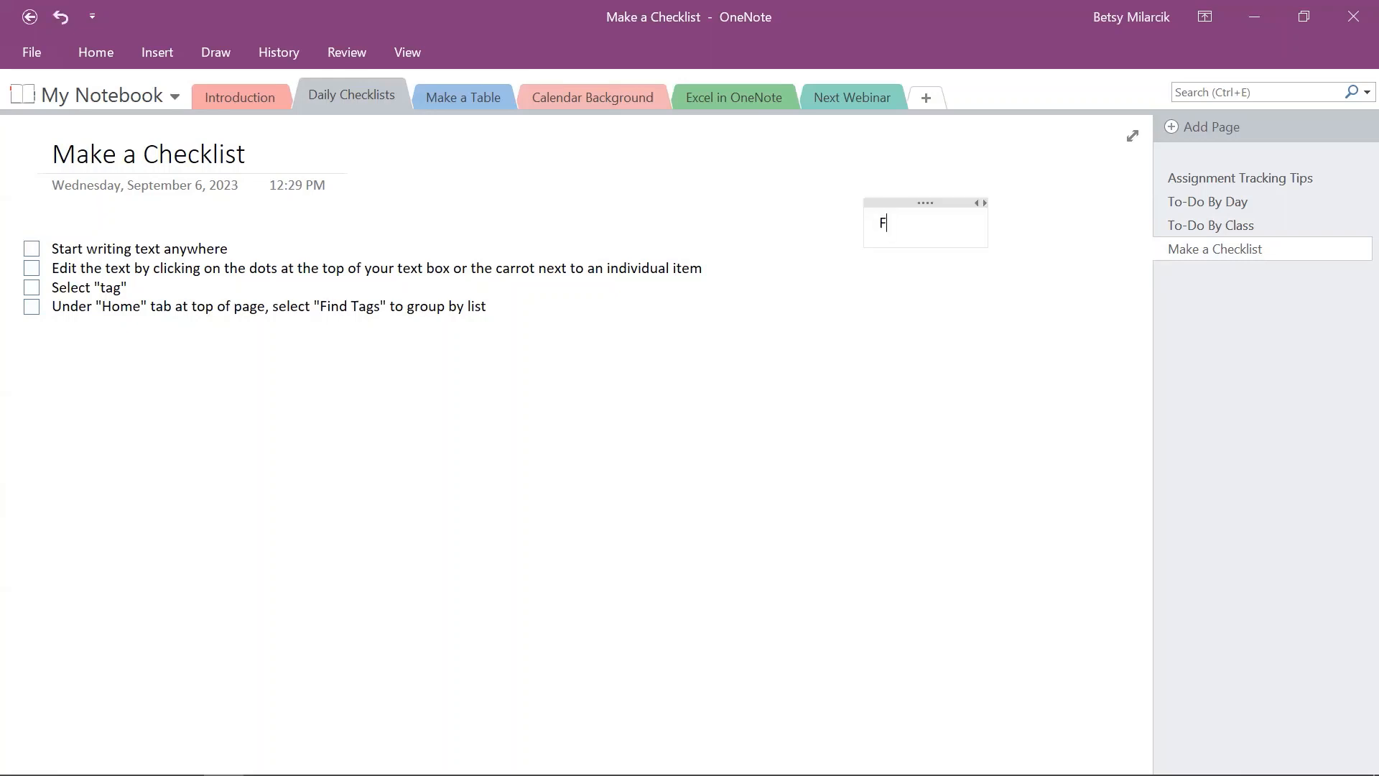
{"action": "type", "text": "Fav"}
{"action": "type", "text": "orite snacks:"}
{"action": "key", "text": "Return"}
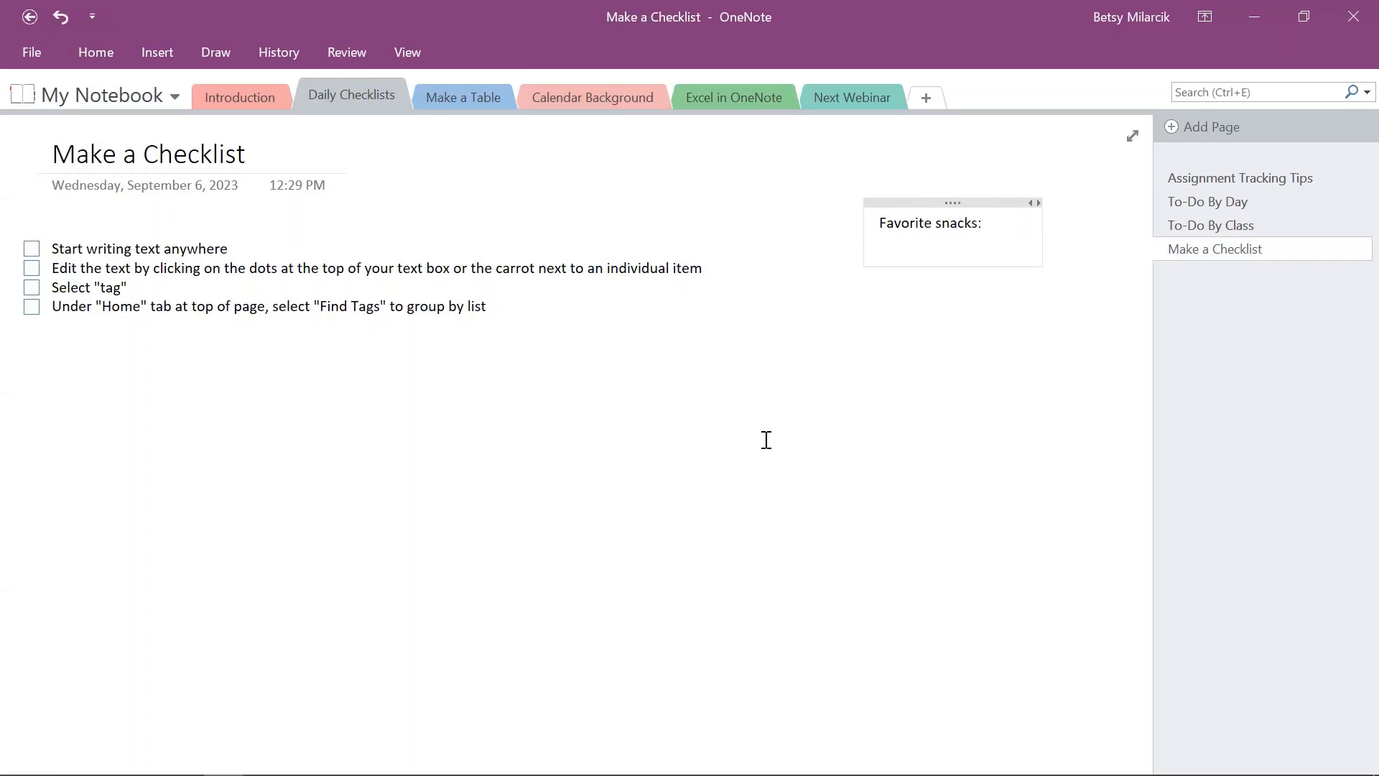
{"action": "type", "text": "Ice cream"}
{"action": "key", "text": "Return"}
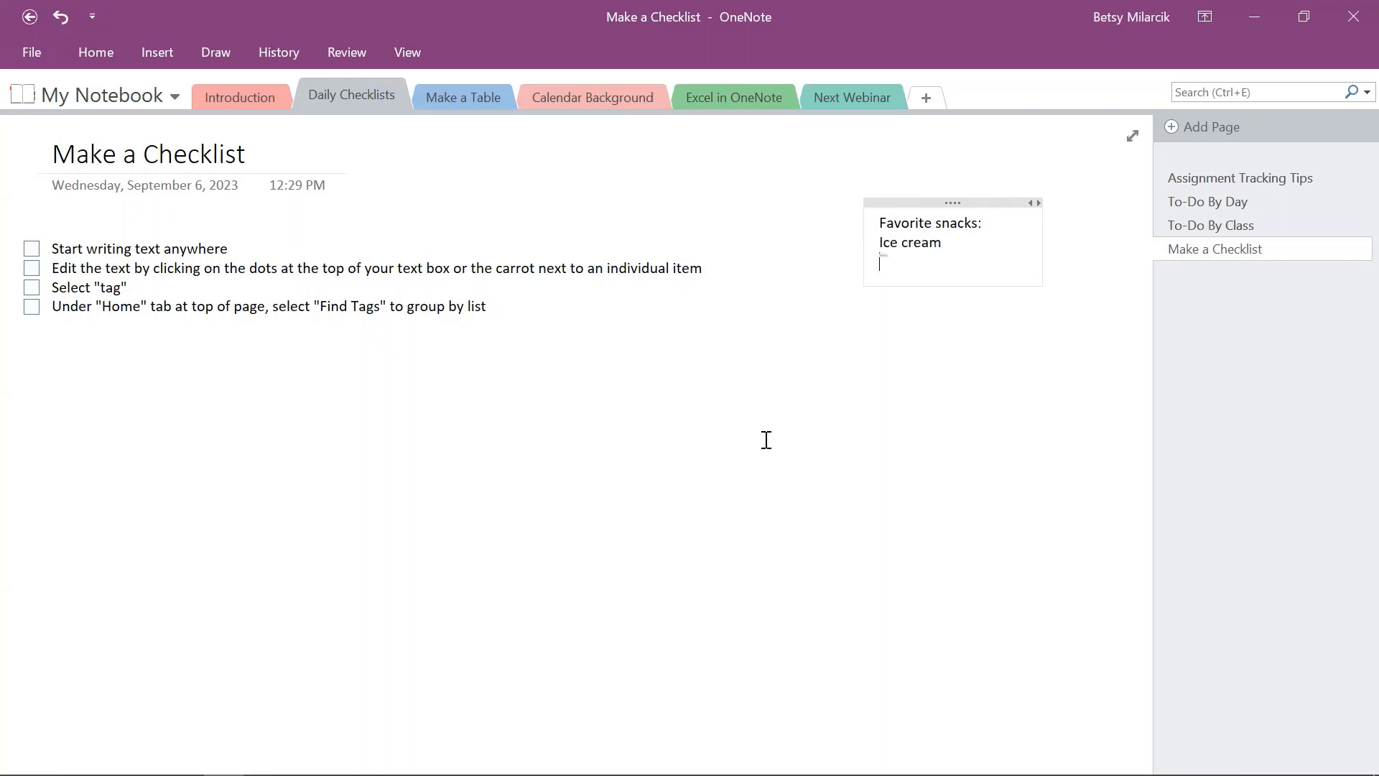
{"action": "type", "text": "chips"}
{"action": "key", "text": "Return"}
Tag all lines of the Favorite snacks note as To Do.
{"action": "left_click", "coordinate": [952, 203]}
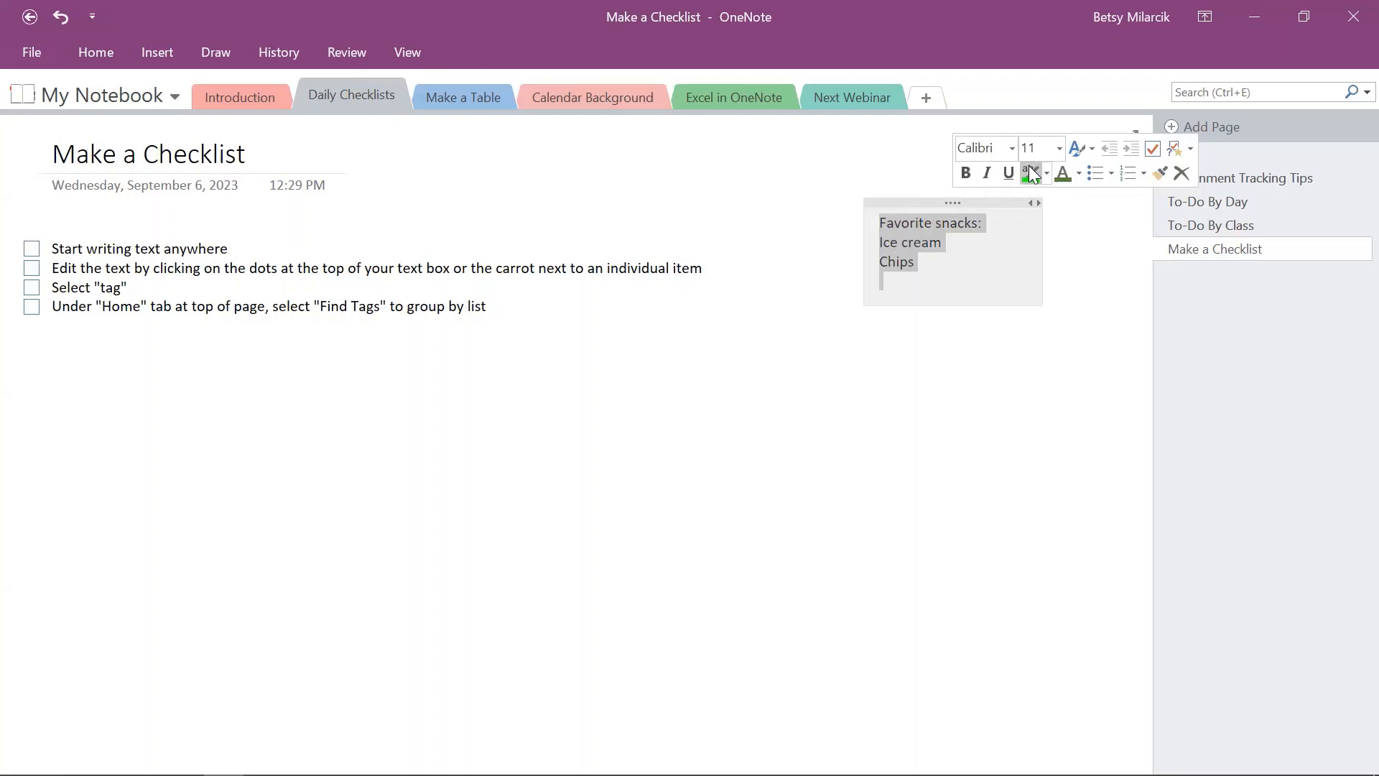
{"action": "left_click", "coordinate": [1153, 151]}
{"action": "left_click", "coordinate": [984, 281]}
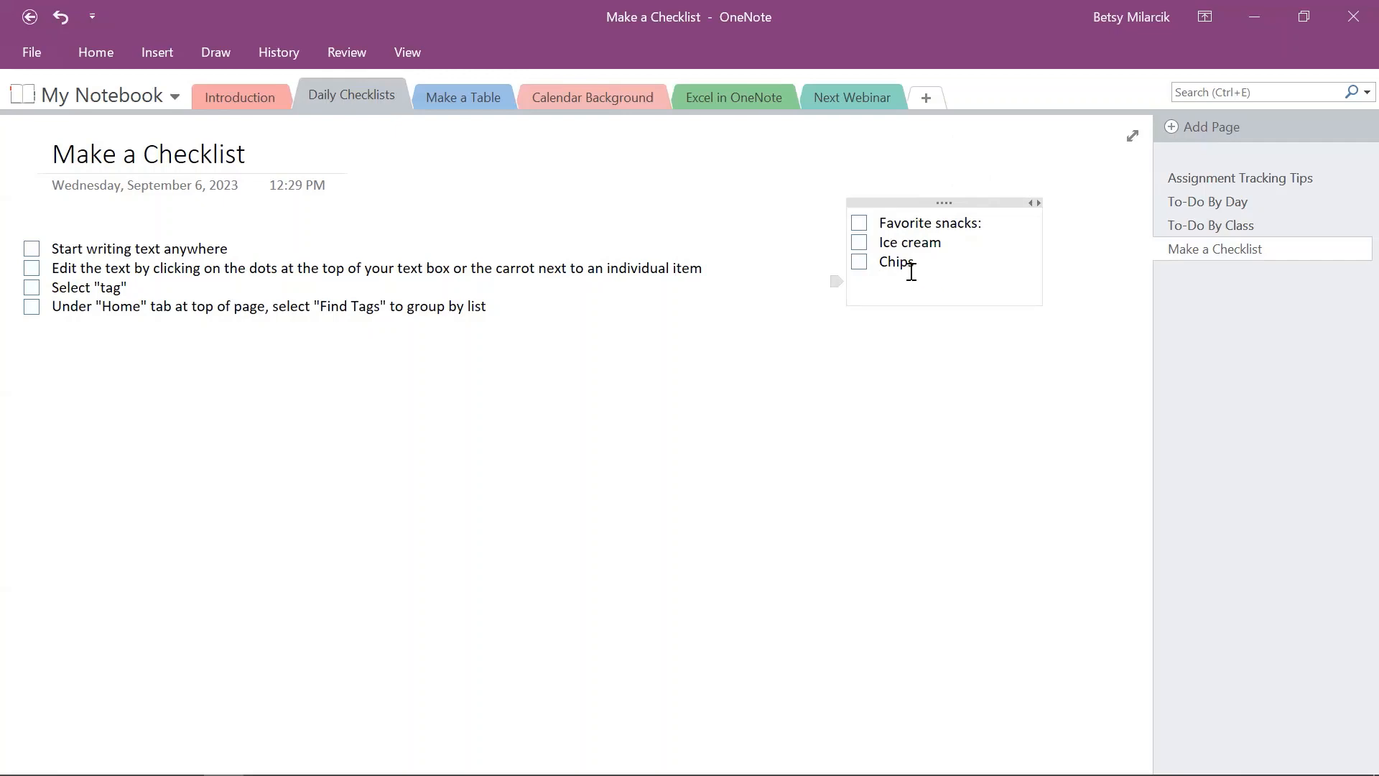
Remove the To Do tag from the "Favorite snacks:" heading line.
{"action": "left_click", "coordinate": [839, 225]}
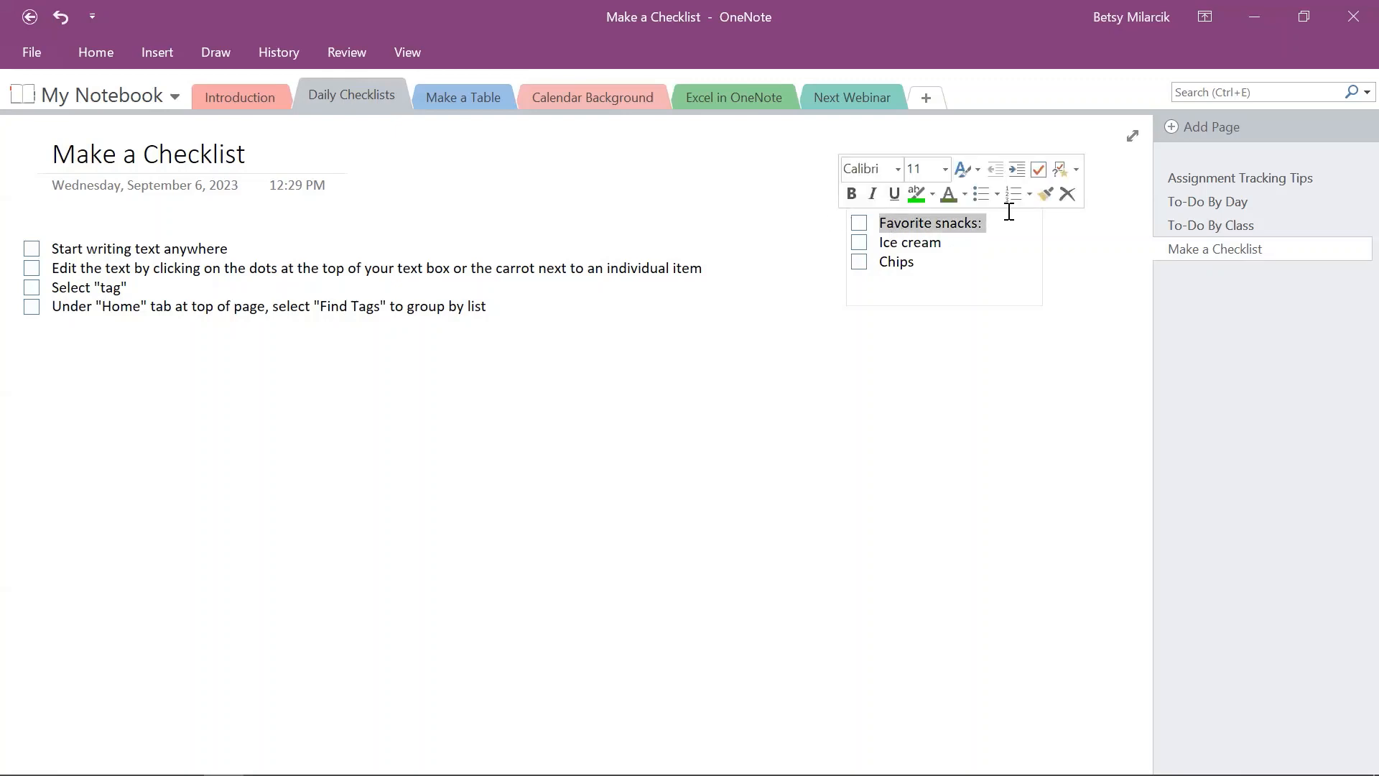
{"action": "left_click", "coordinate": [1038, 170]}
{"action": "left_click", "coordinate": [1039, 170]}
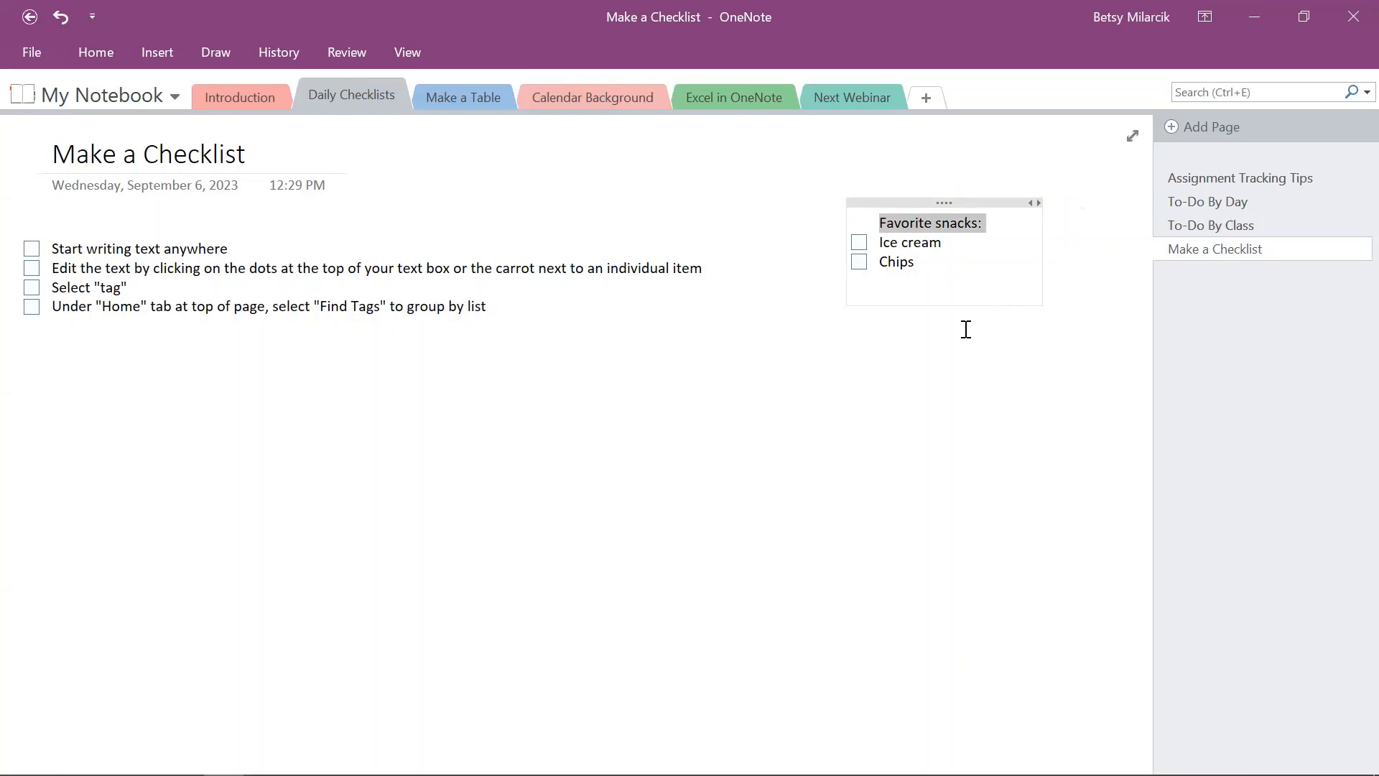
Add the Important tag to the "Ice cream" item.
{"action": "left_click", "coordinate": [882, 247]}
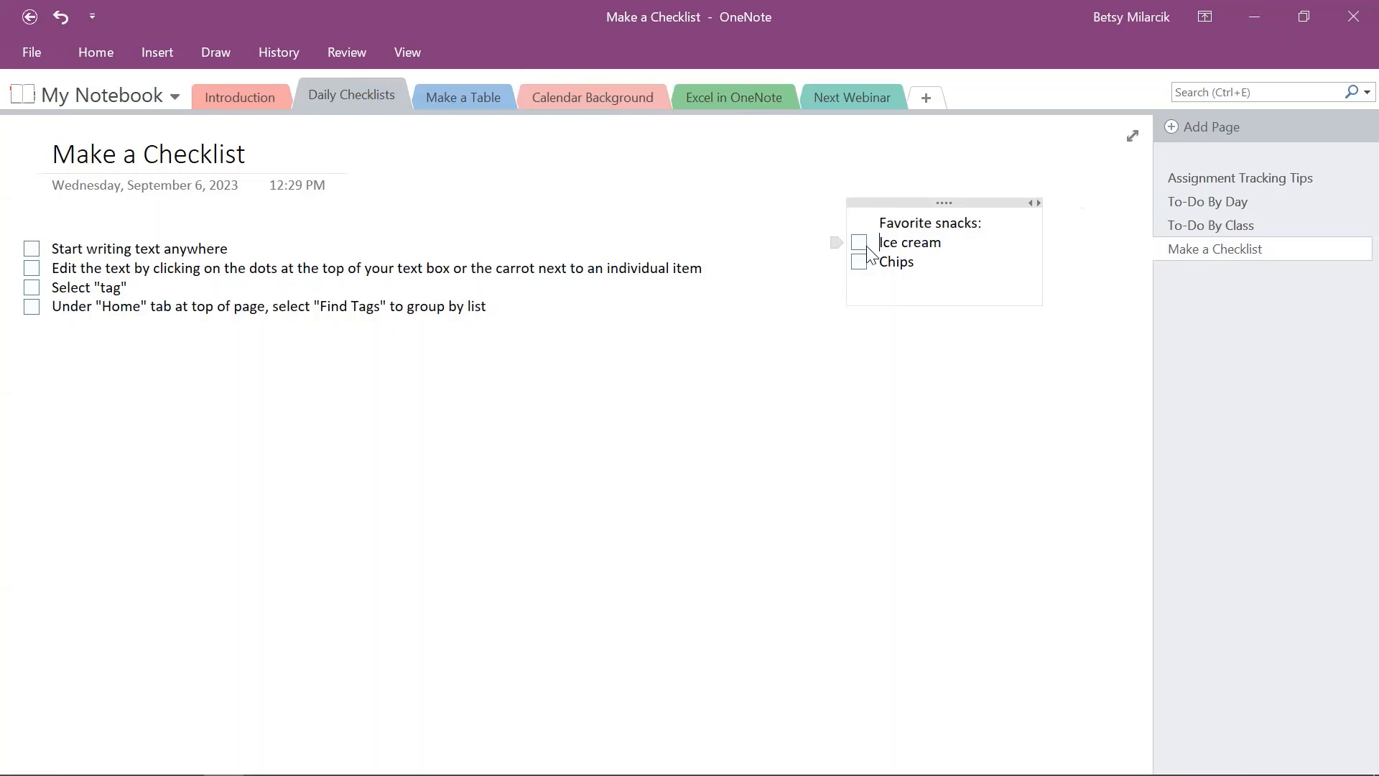
{"action": "left_click", "coordinate": [834, 242]}
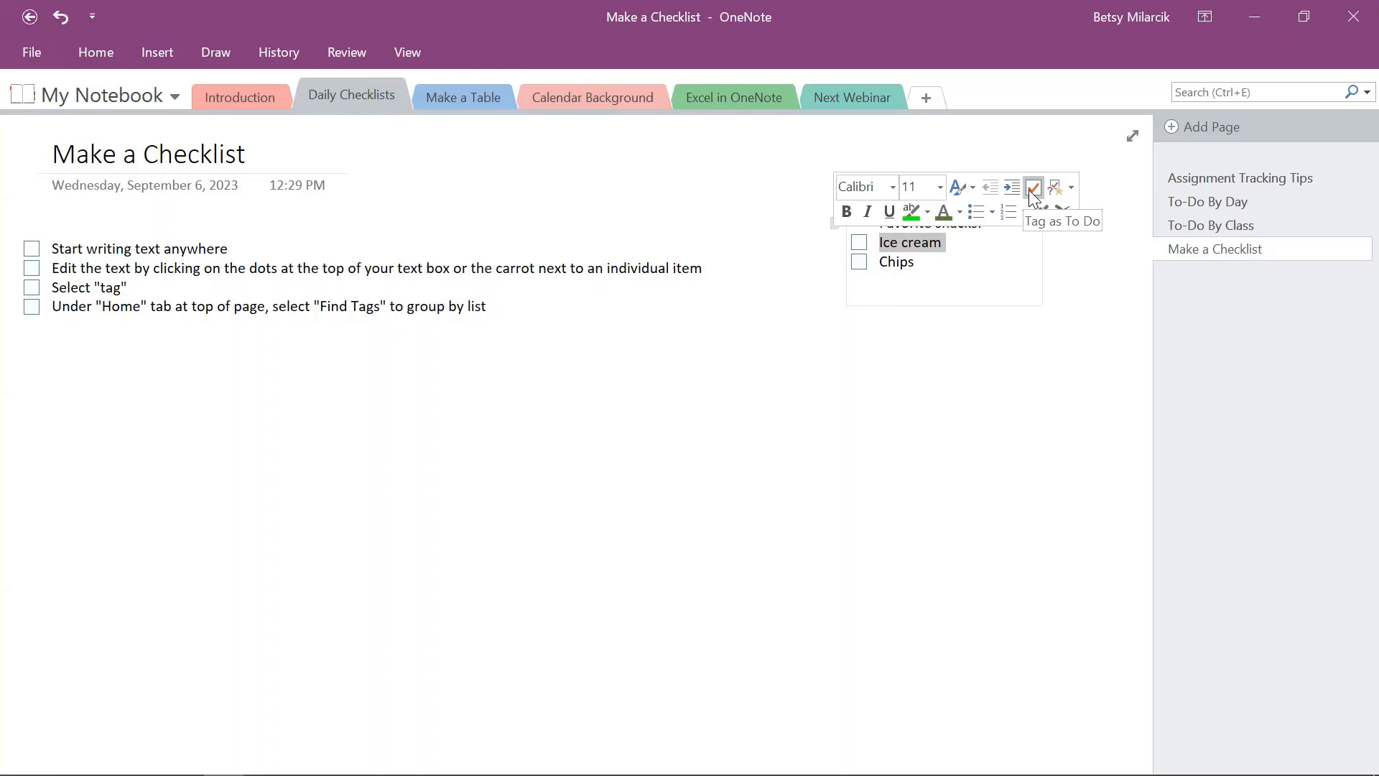
{"action": "left_click", "coordinate": [1072, 187]}
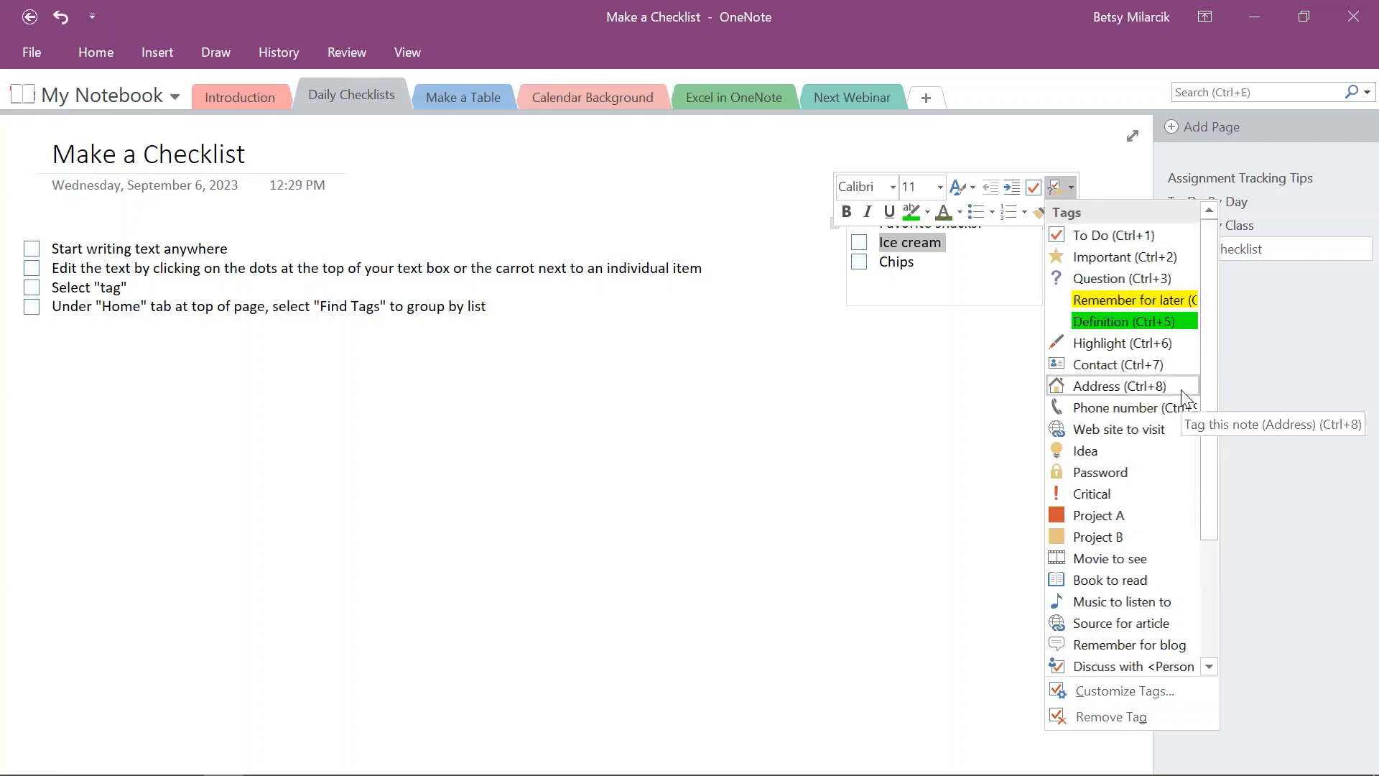
{"action": "right_click", "coordinate": [1117, 263]}
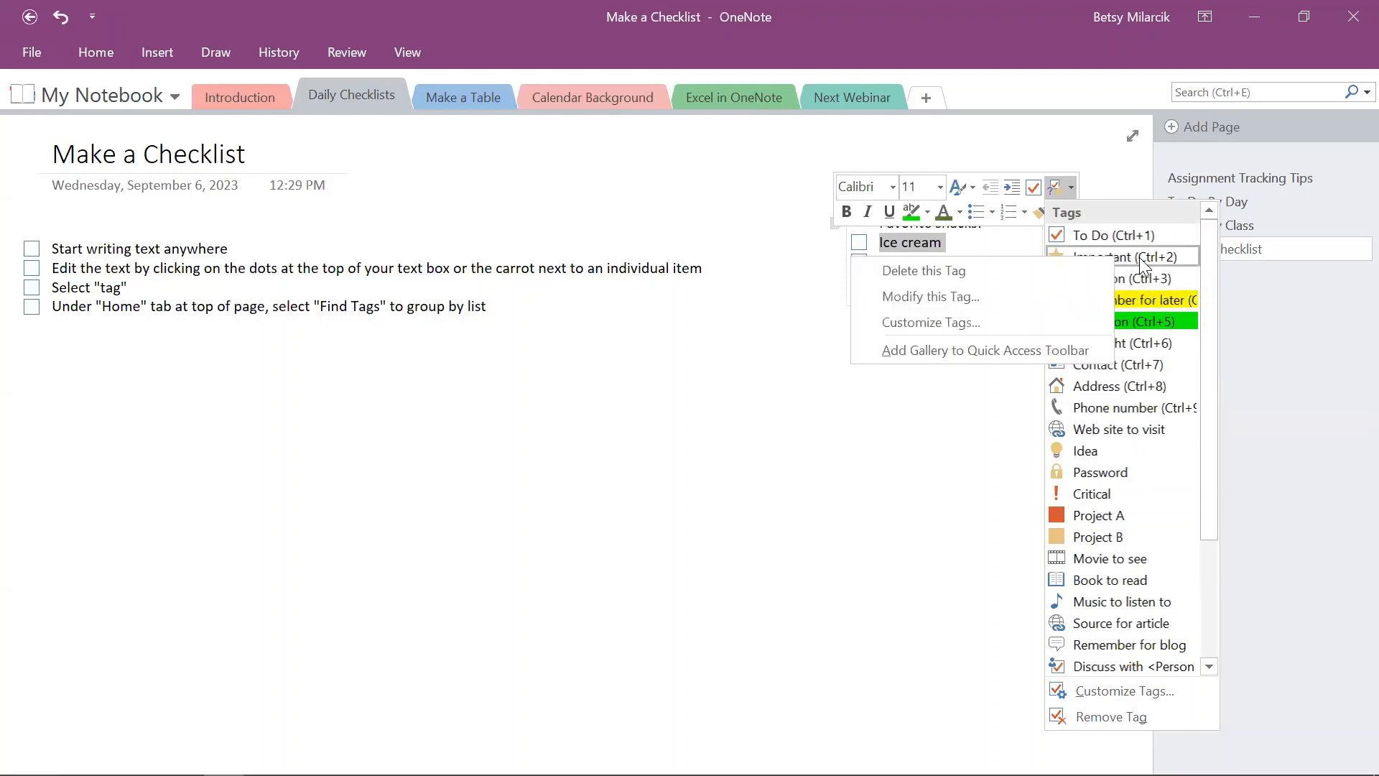
{"action": "left_click", "coordinate": [1140, 258]}
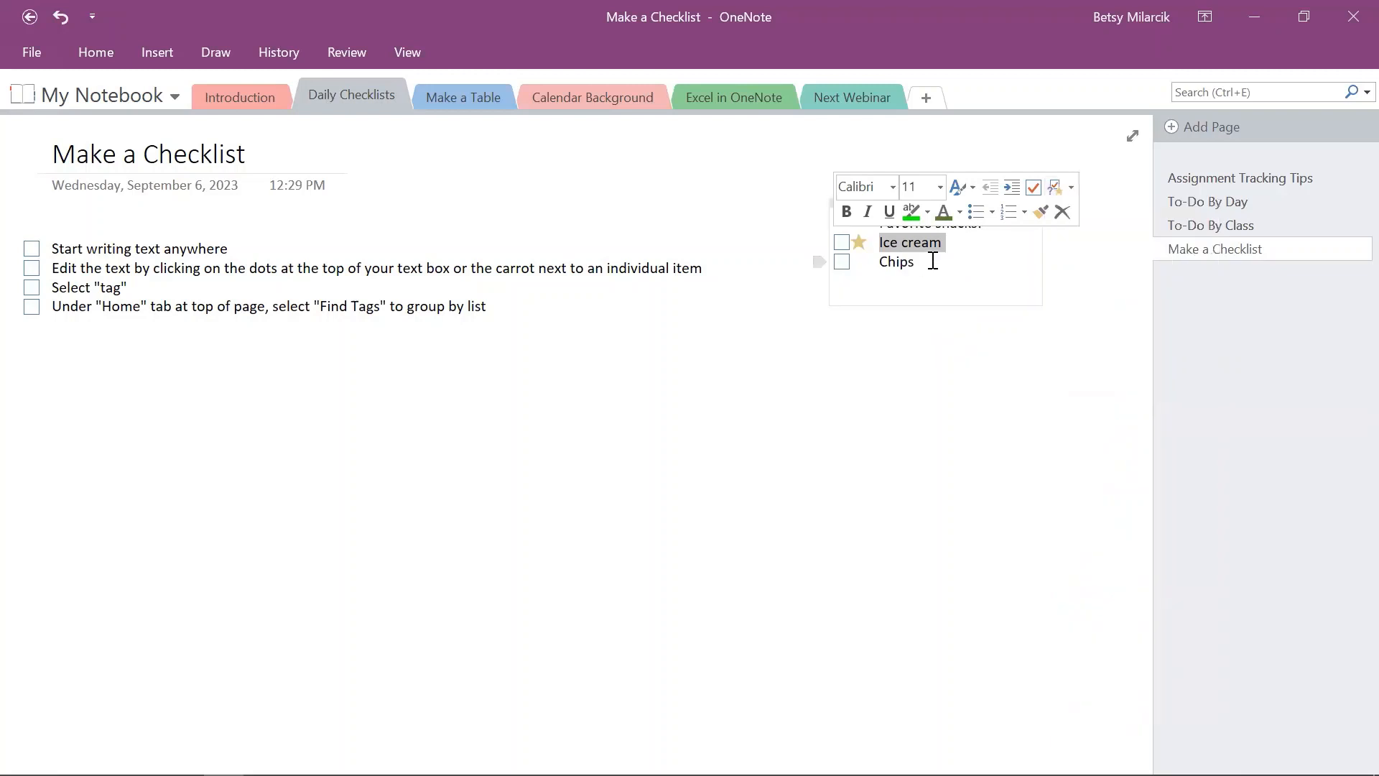
Look through the tags available for the "Chips" item, check the To-Do By Class page and return to Make a Checklist.
{"action": "left_click", "coordinate": [932, 262]}
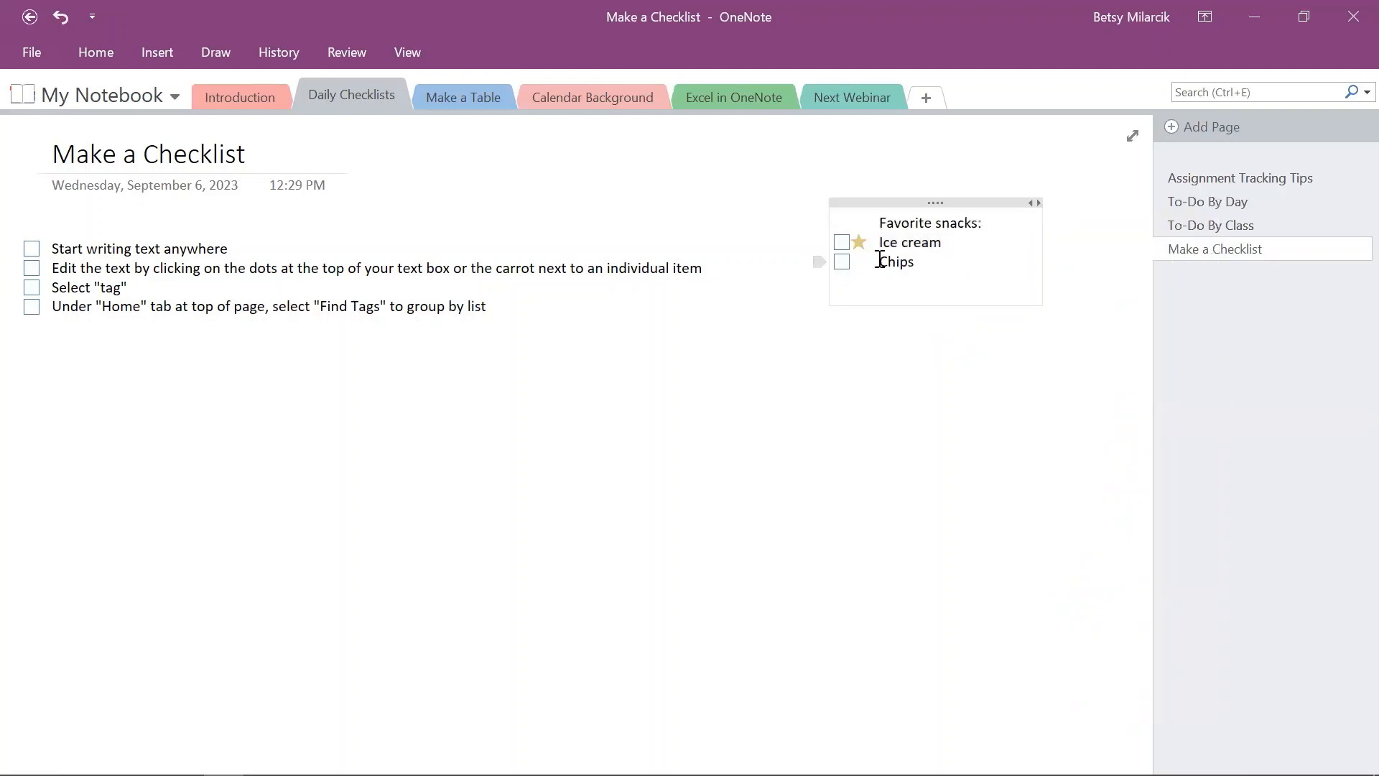
{"action": "left_click", "coordinate": [820, 260]}
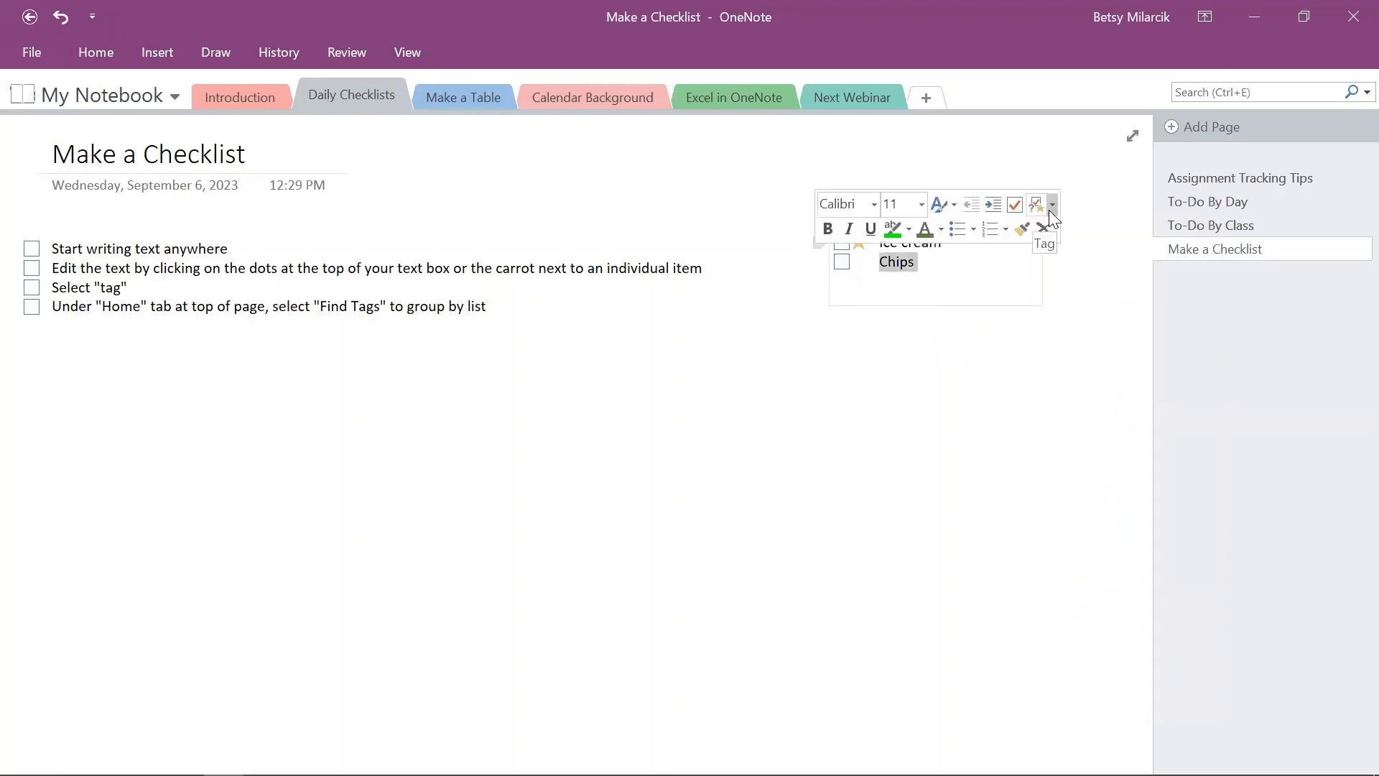
{"action": "left_click", "coordinate": [1050, 206]}
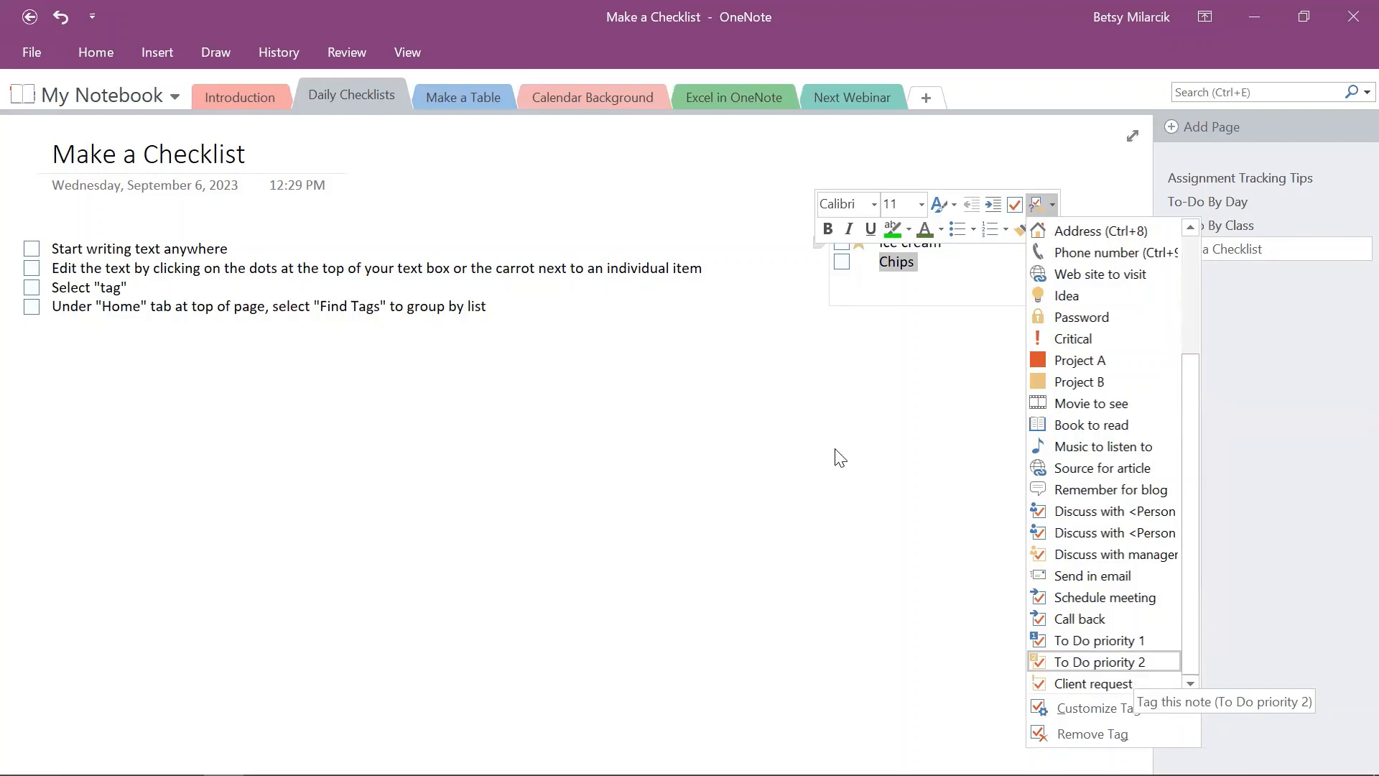
{"action": "left_click", "coordinate": [1239, 224]}
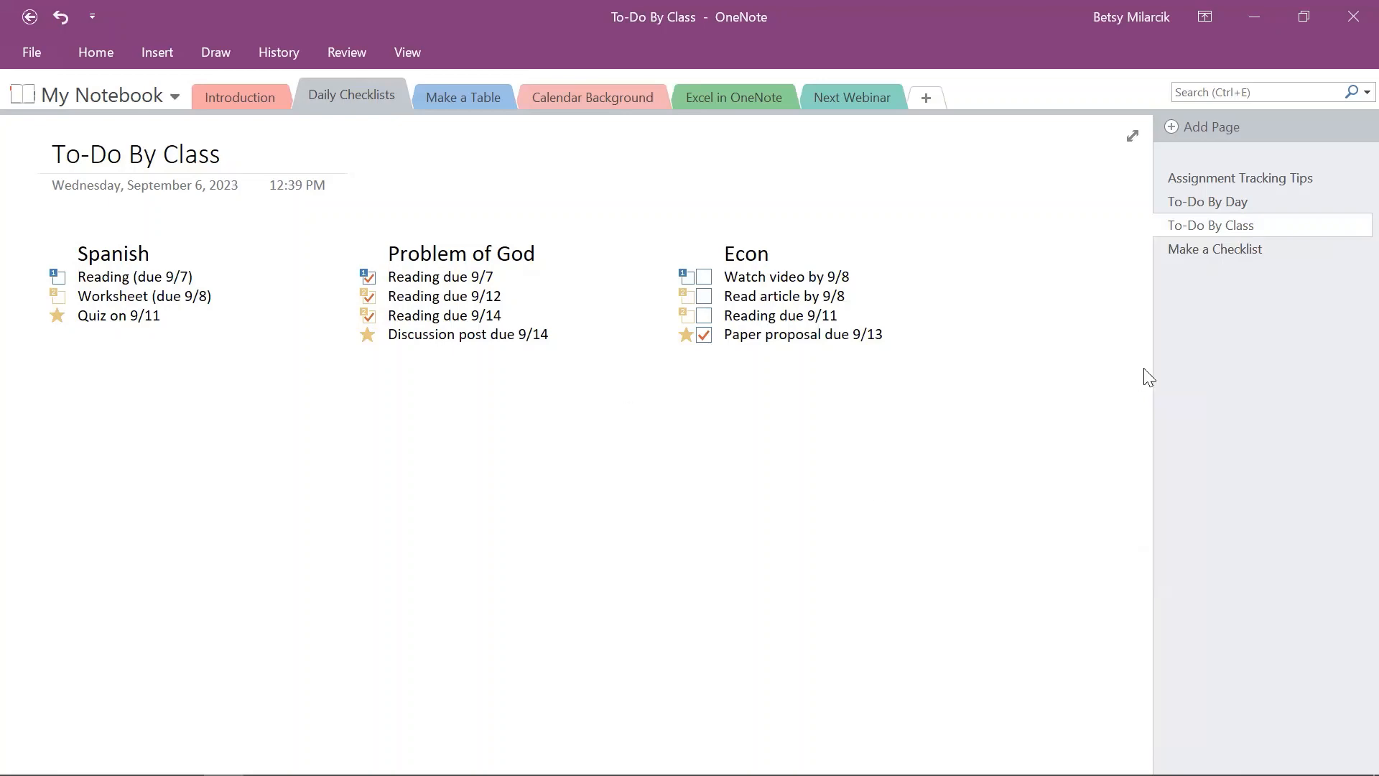
{"action": "left_click", "coordinate": [1238, 256]}
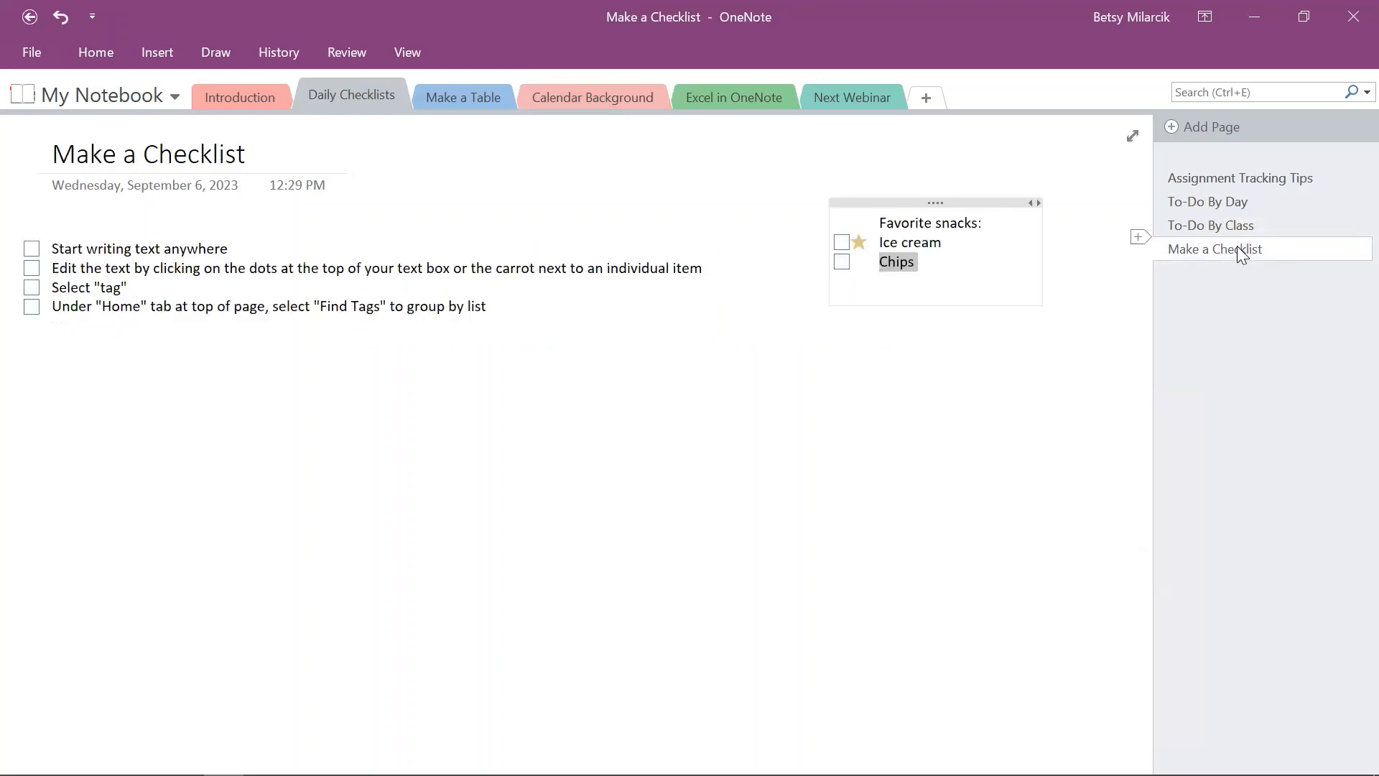
Start a new note below the Favorite snacks note and apply the To Do, Definition and Highlight tags to it.
{"action": "left_click", "coordinate": [846, 404]}
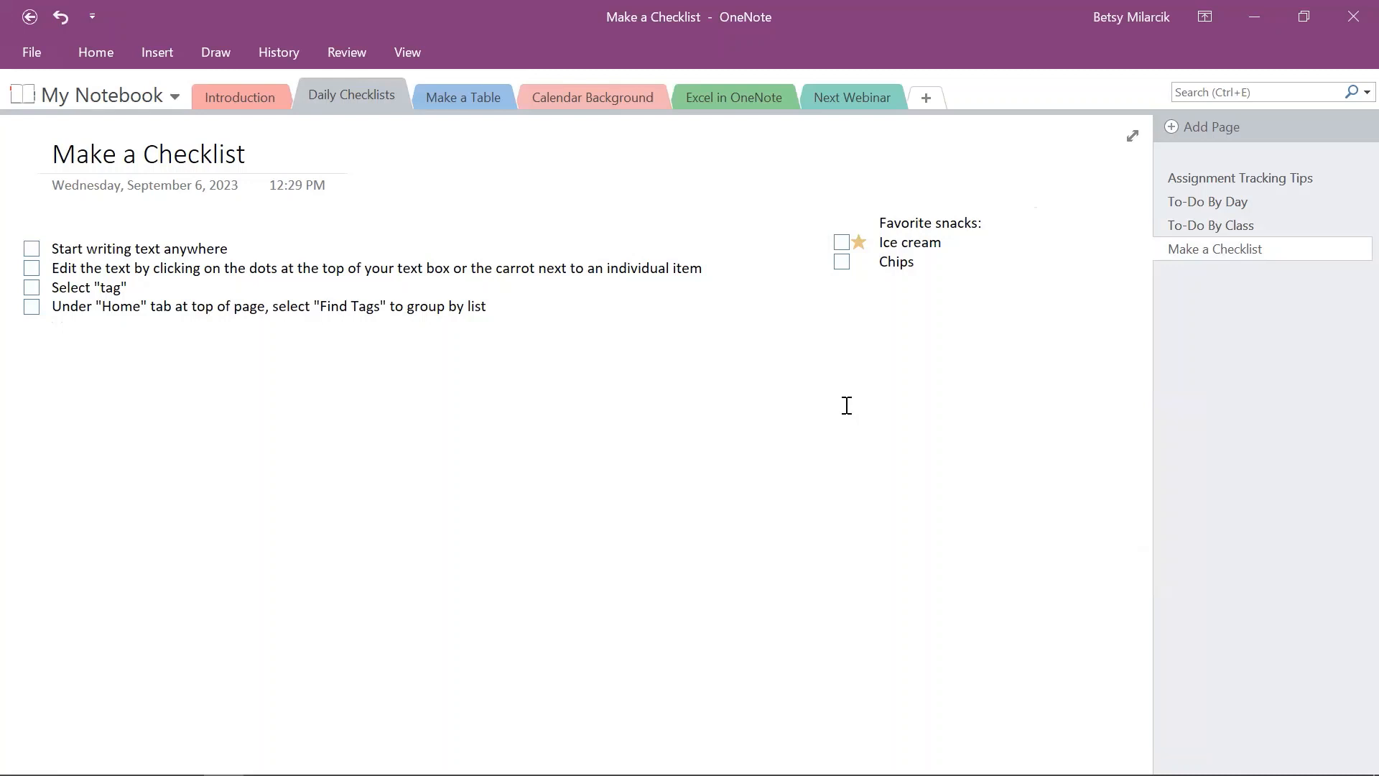
{"action": "left_click", "coordinate": [100, 41]}
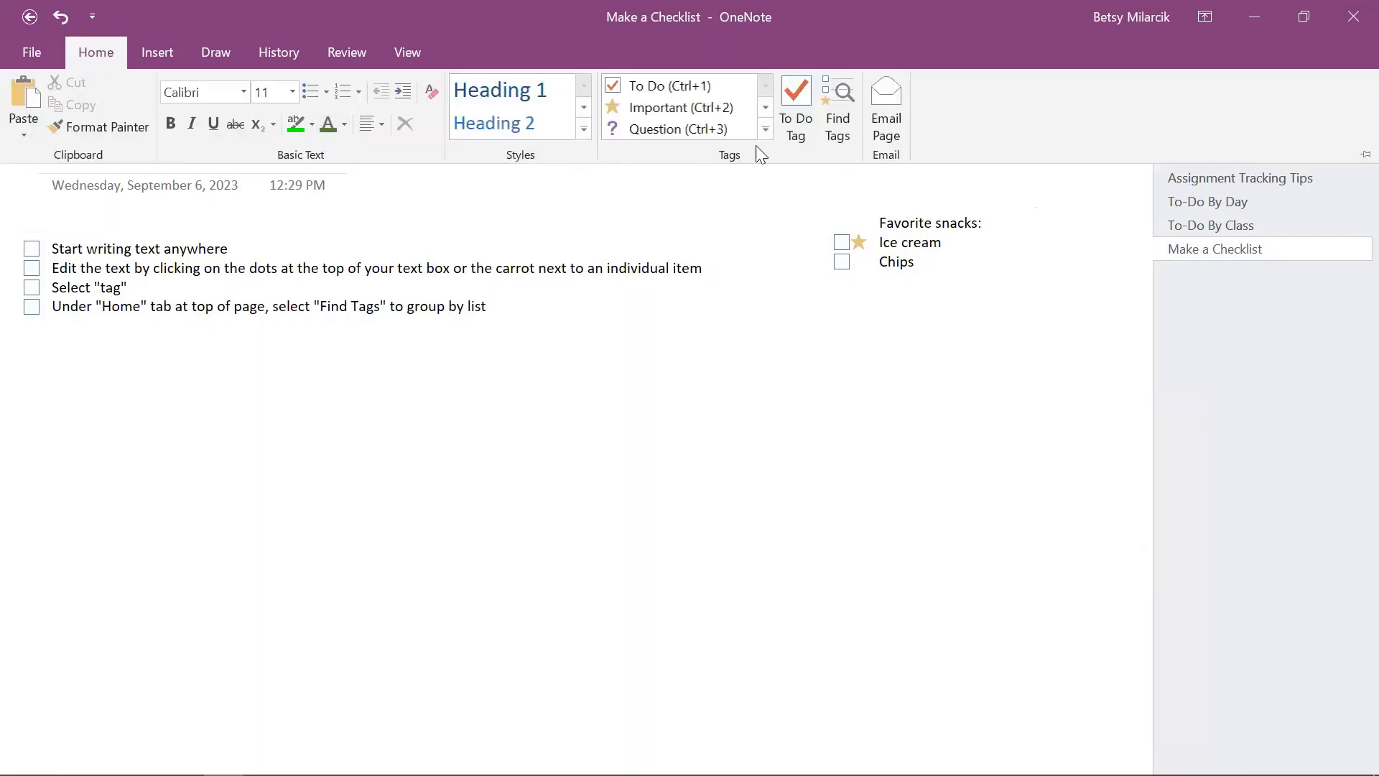
{"action": "left_click", "coordinate": [795, 144]}
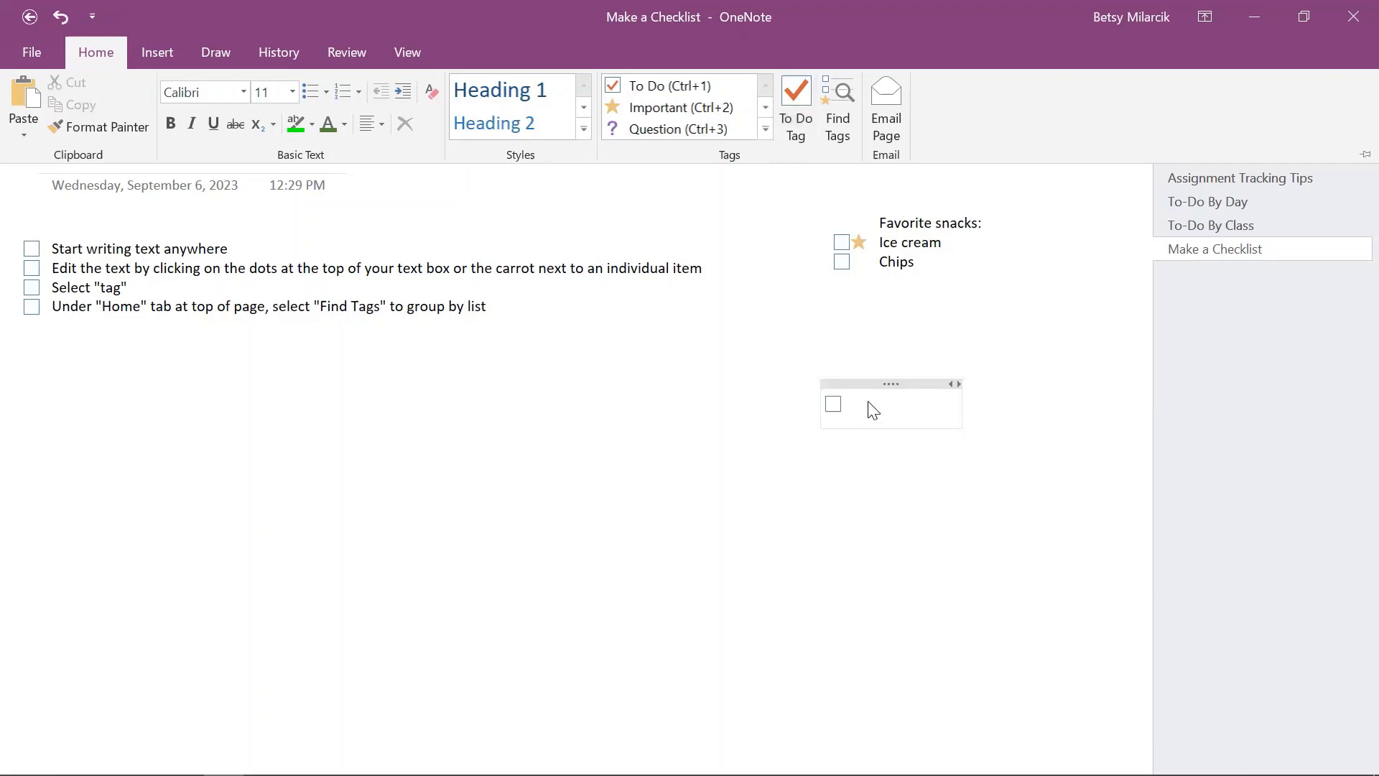
{"action": "left_click", "coordinate": [765, 107]}
{"action": "left_click", "coordinate": [766, 107]}
{"action": "left_click", "coordinate": [766, 107]}
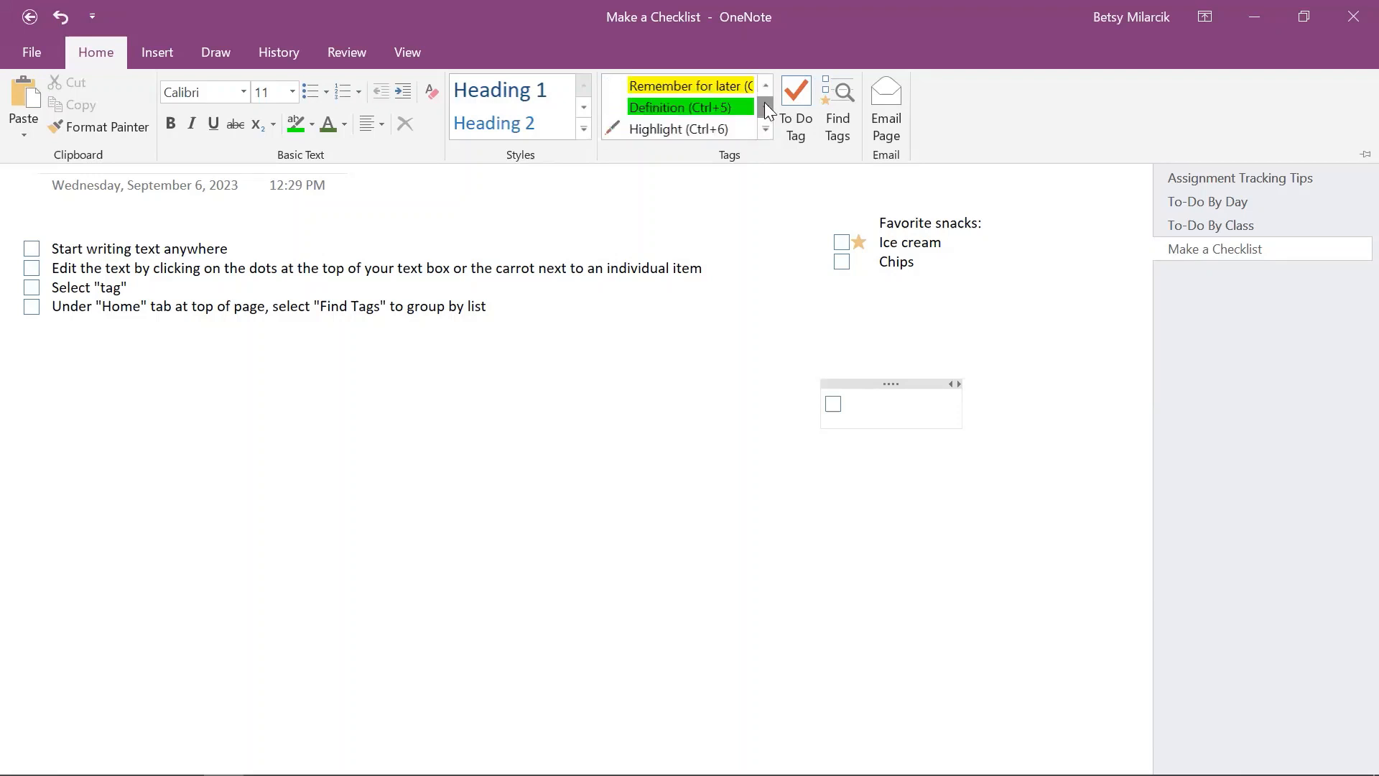
{"action": "left_click", "coordinate": [722, 131]}
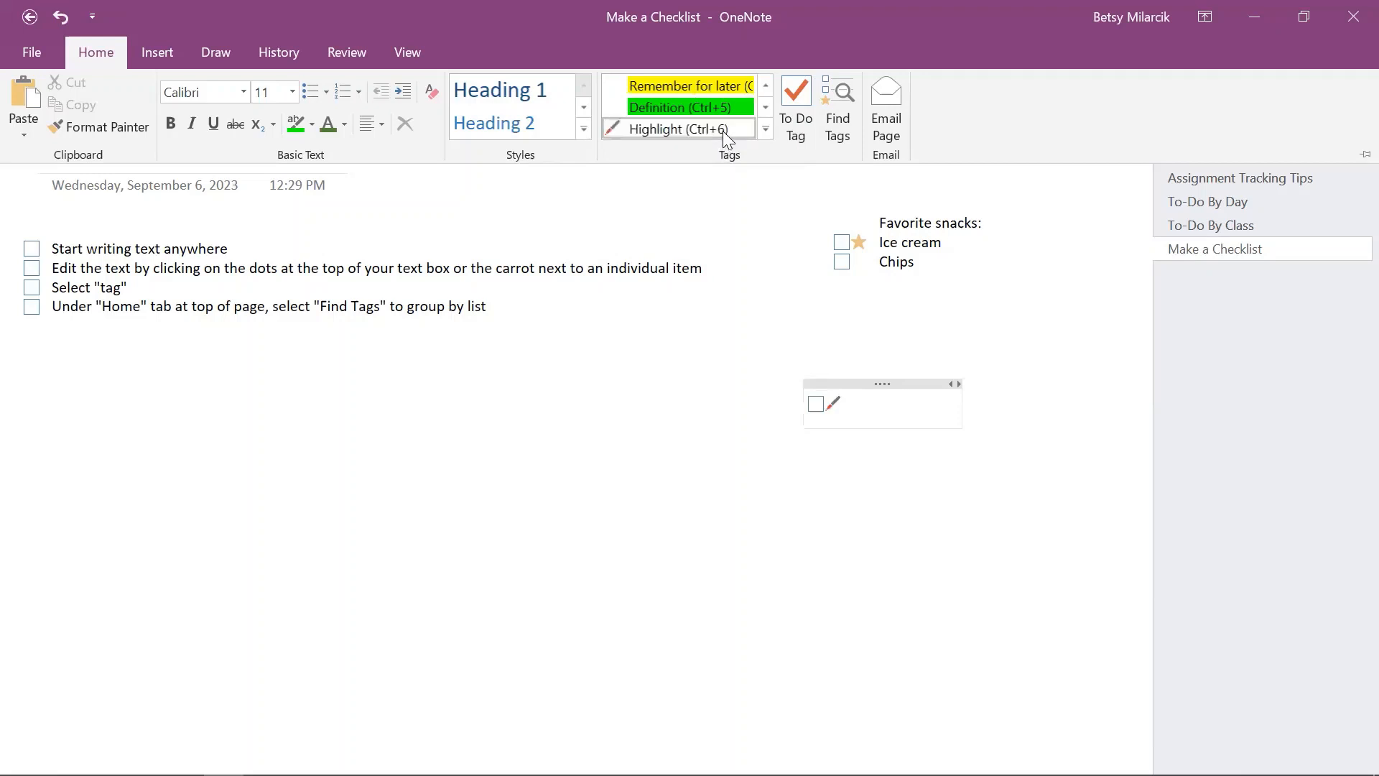
Add the Phone number and Book to read tags to the new note.
{"action": "left_click", "coordinate": [765, 107]}
{"action": "left_click", "coordinate": [765, 107]}
{"action": "left_click", "coordinate": [765, 107]}
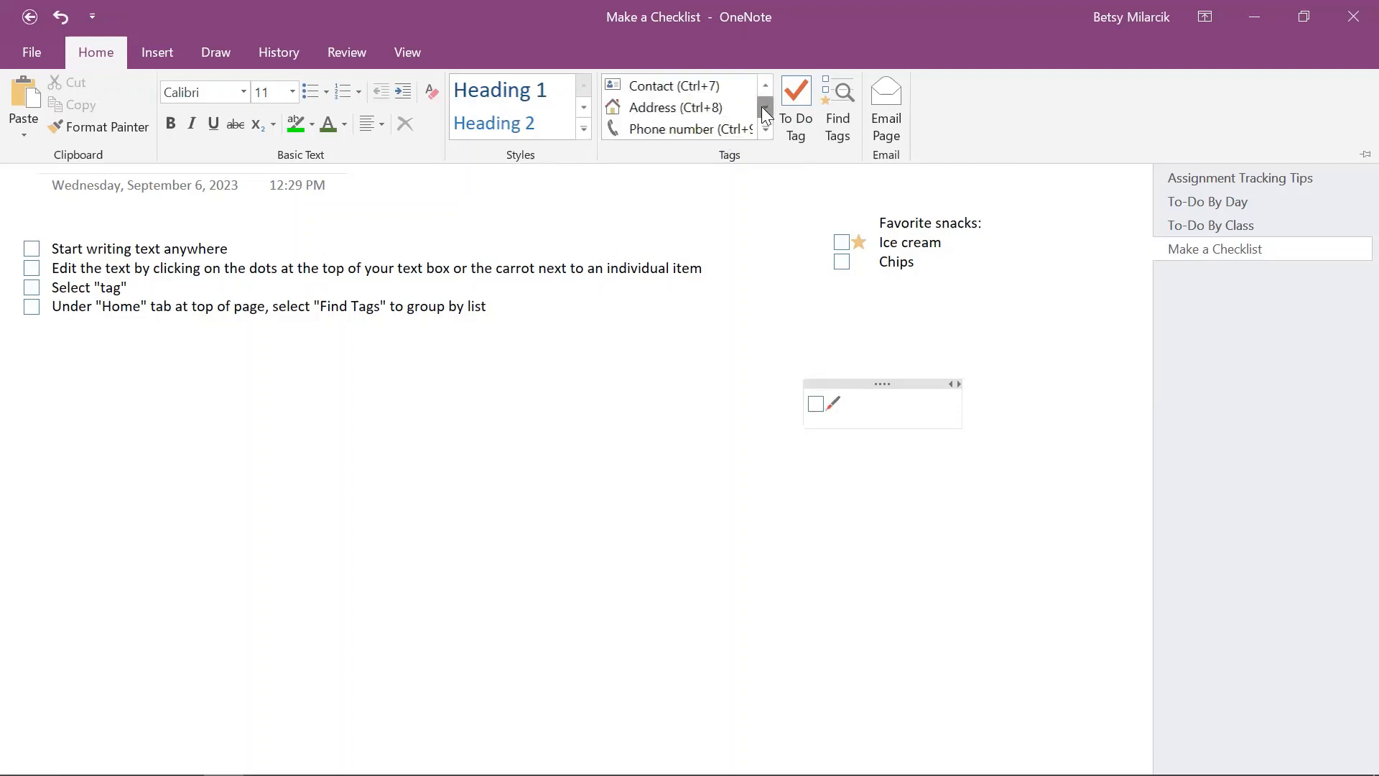
{"action": "left_click", "coordinate": [727, 131]}
{"action": "left_click", "coordinate": [764, 109]}
{"action": "left_click", "coordinate": [764, 109]}
{"action": "left_click", "coordinate": [764, 109]}
{"action": "left_click", "coordinate": [764, 109]}
{"action": "left_click", "coordinate": [763, 112]}
{"action": "left_click", "coordinate": [762, 112]}
{"action": "left_click", "coordinate": [763, 112]}
{"action": "left_click", "coordinate": [762, 112]}
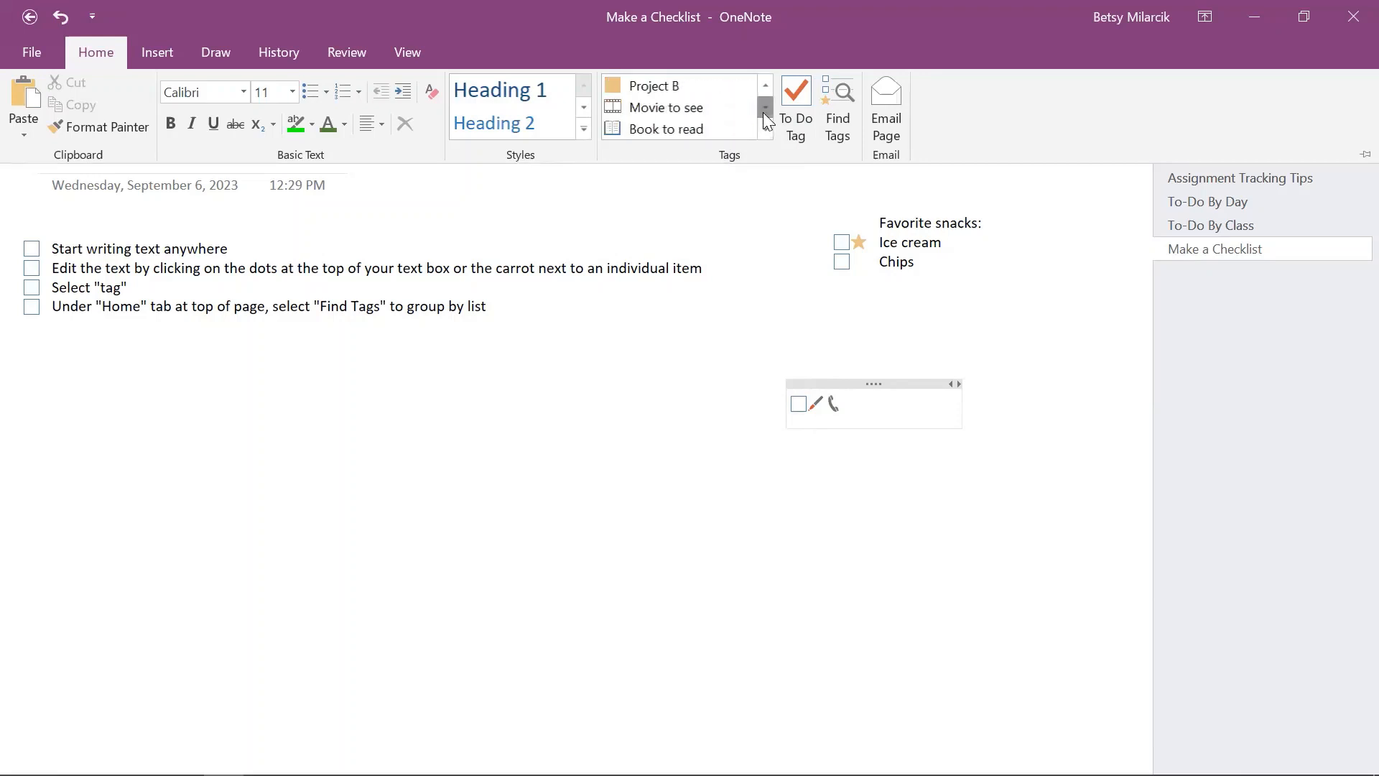
{"action": "left_click", "coordinate": [763, 112]}
{"action": "left_click", "coordinate": [722, 109]}
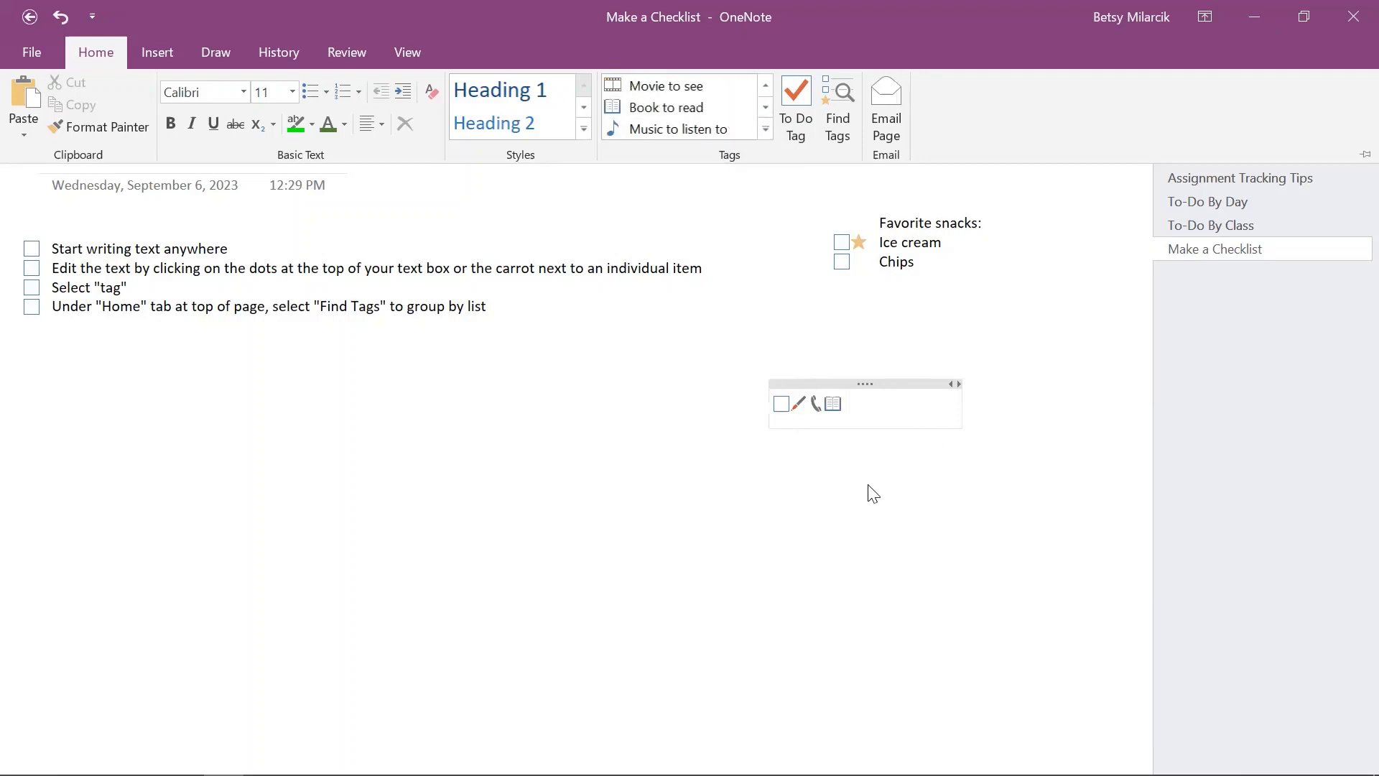
Enter the text "Exciting!" in the tagged note.
{"action": "left_click", "coordinate": [848, 397]}
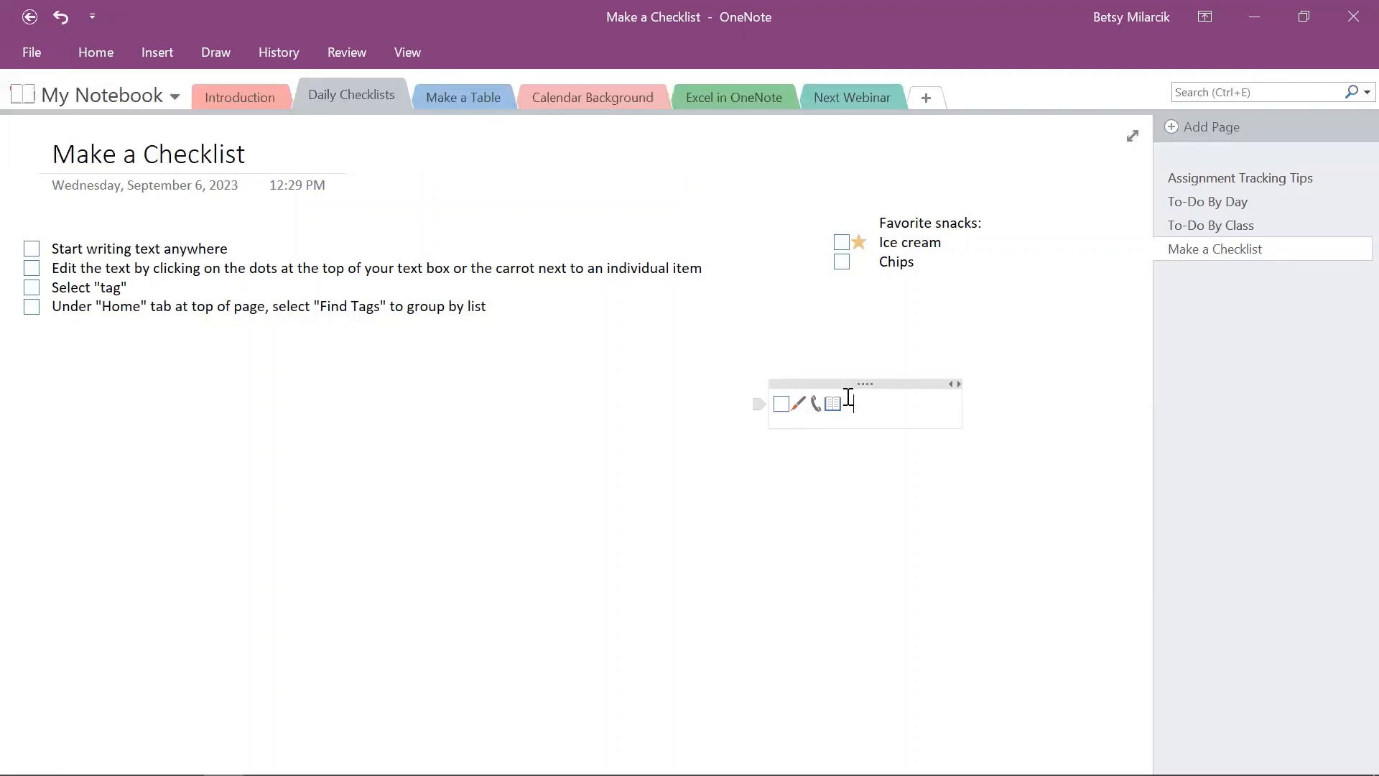
{"action": "type", "text": "Exciting!"}
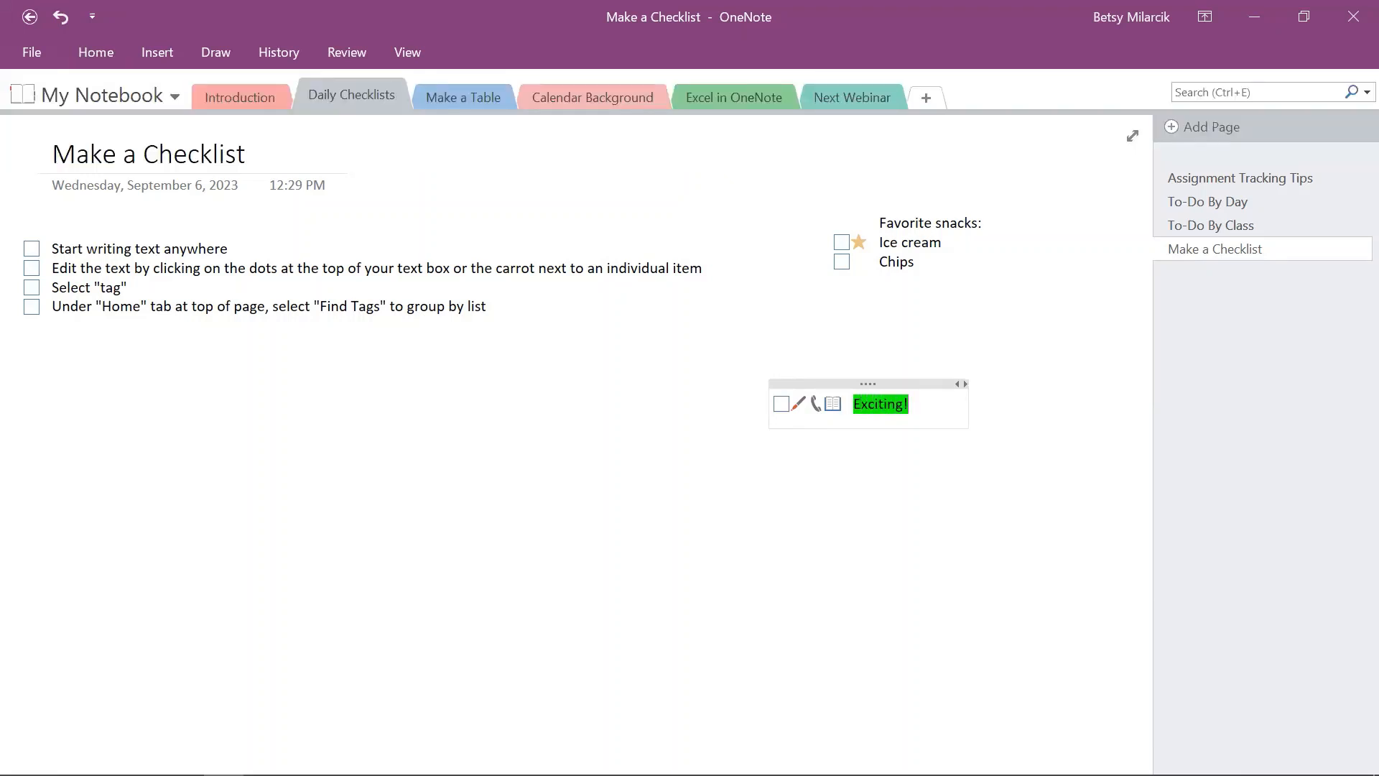
{"action": "left_click", "coordinate": [1083, 366]}
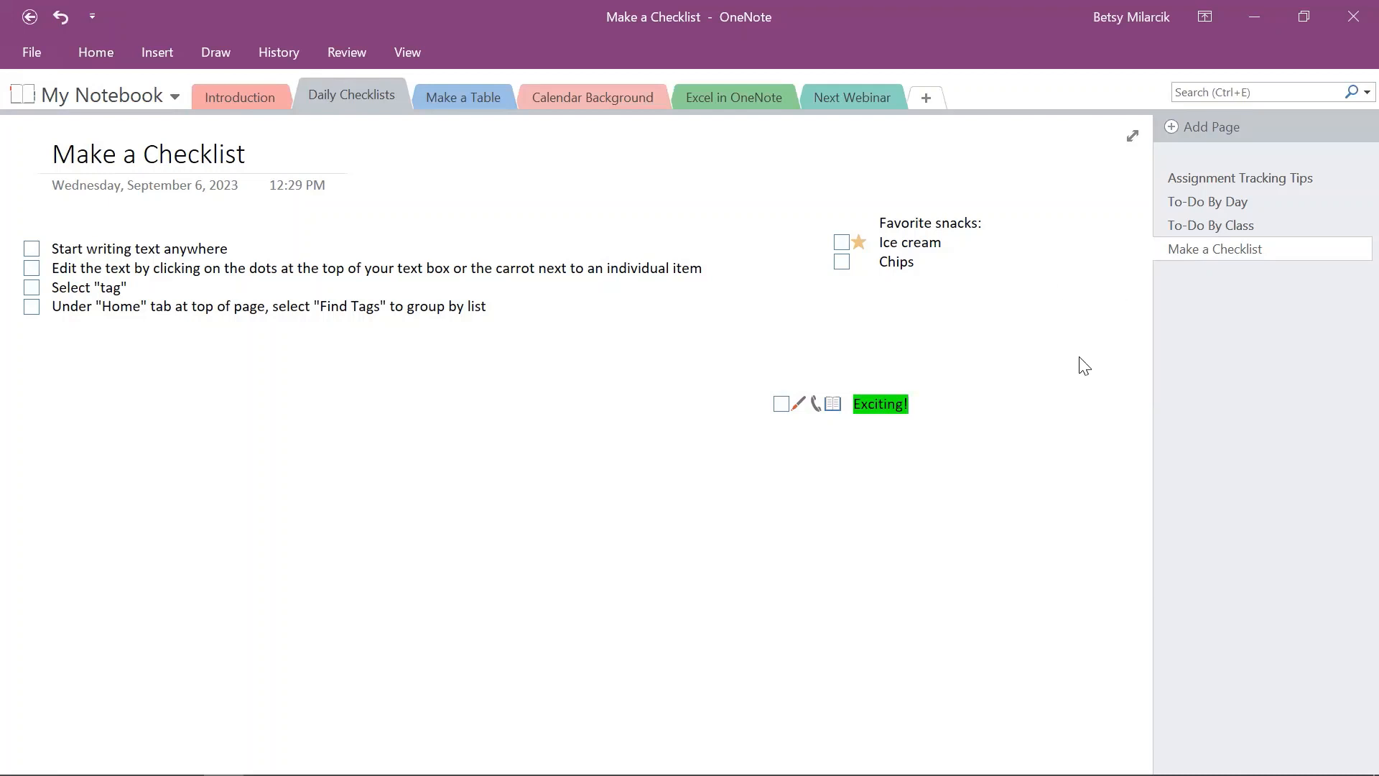
Find all tags in the notebook and examine the summary grouped by tag name, down to To Do priority 2.
{"action": "left_click", "coordinate": [76, 64]}
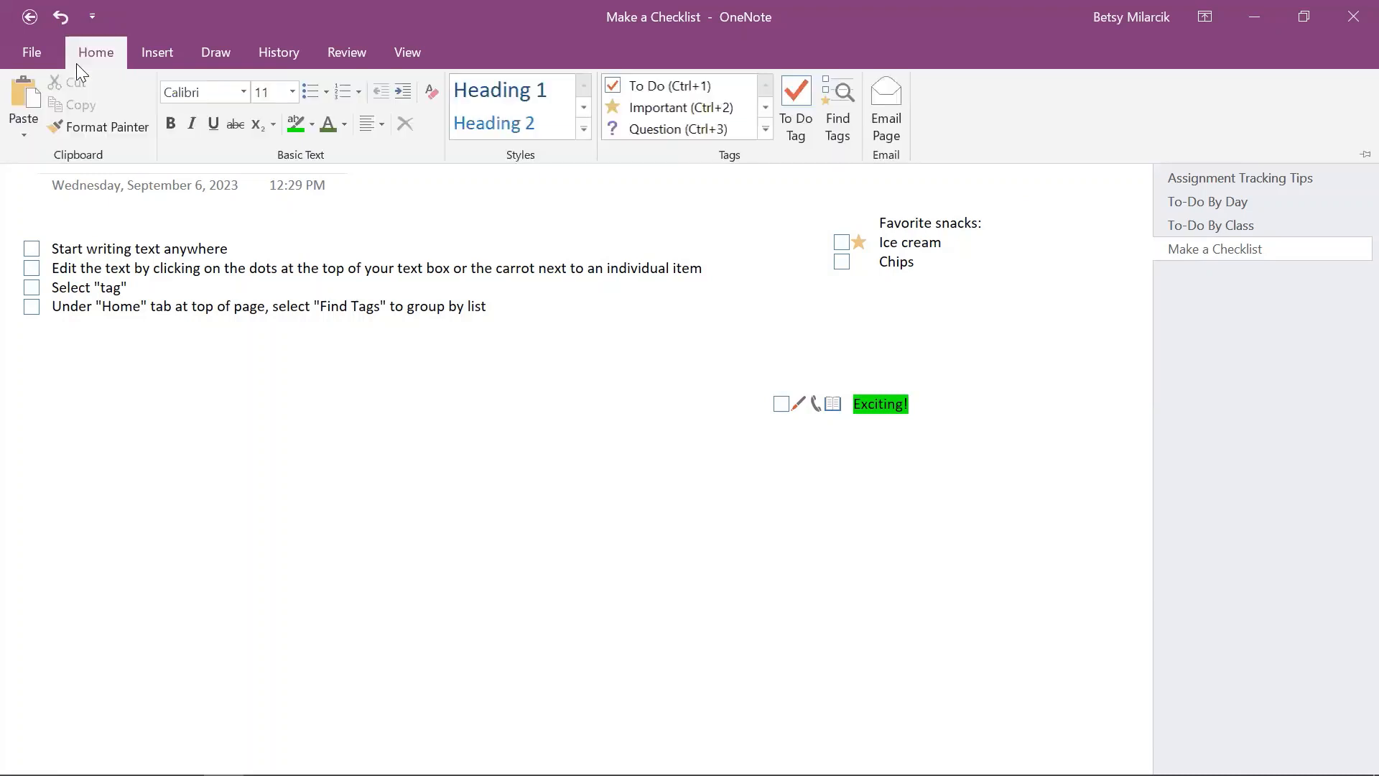
{"action": "left_click", "coordinate": [832, 135]}
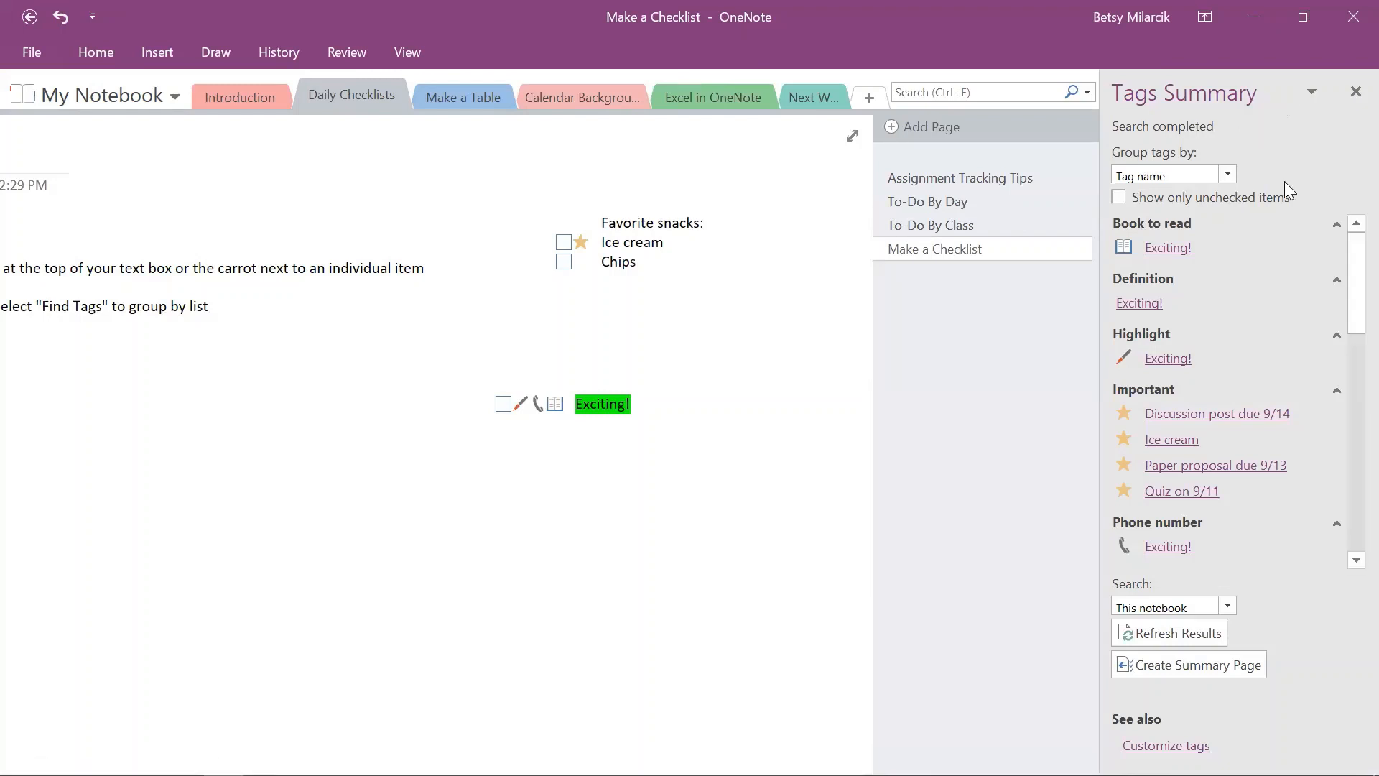
{"action": "left_click", "coordinate": [1227, 176]}
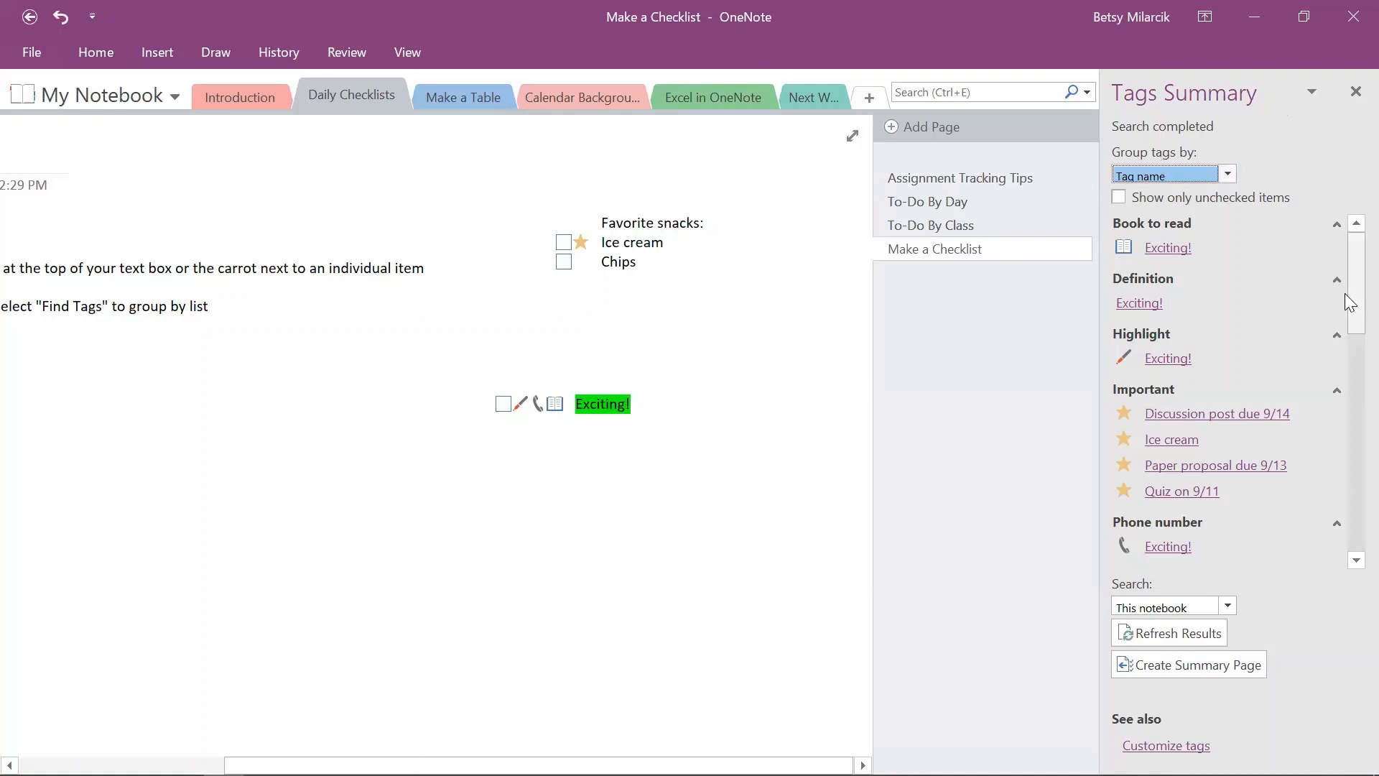
{"action": "right_click", "coordinate": [1346, 326]}
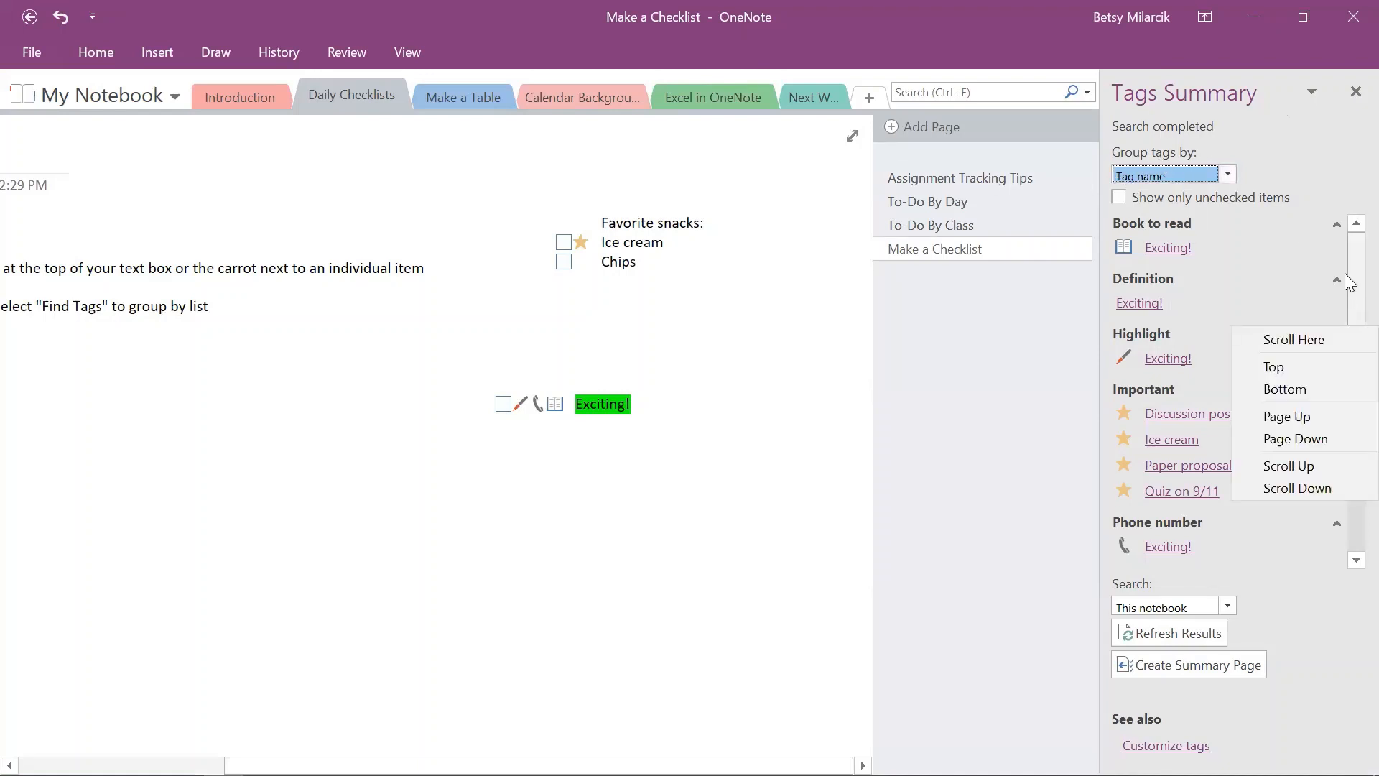
{"action": "left_click", "coordinate": [1346, 274]}
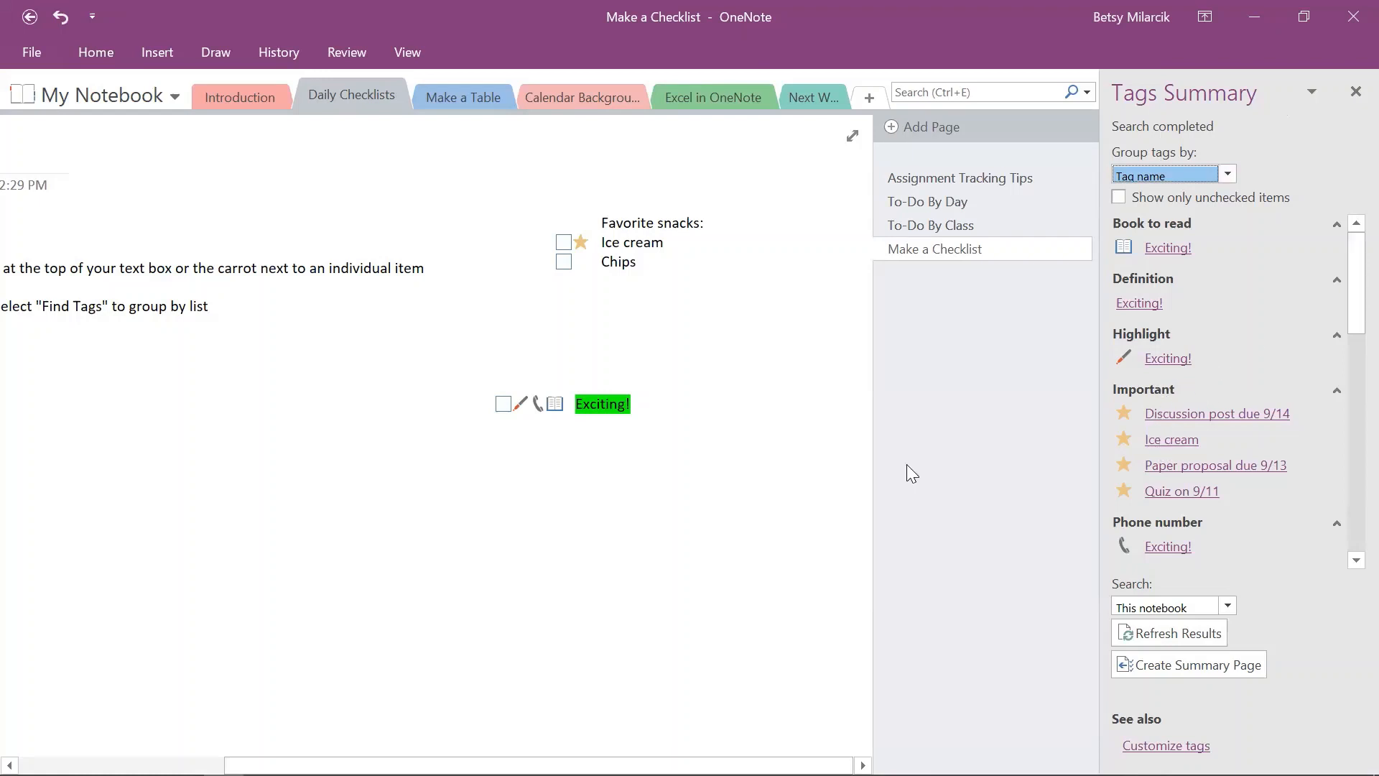
{"action": "left_click", "coordinate": [1346, 555]}
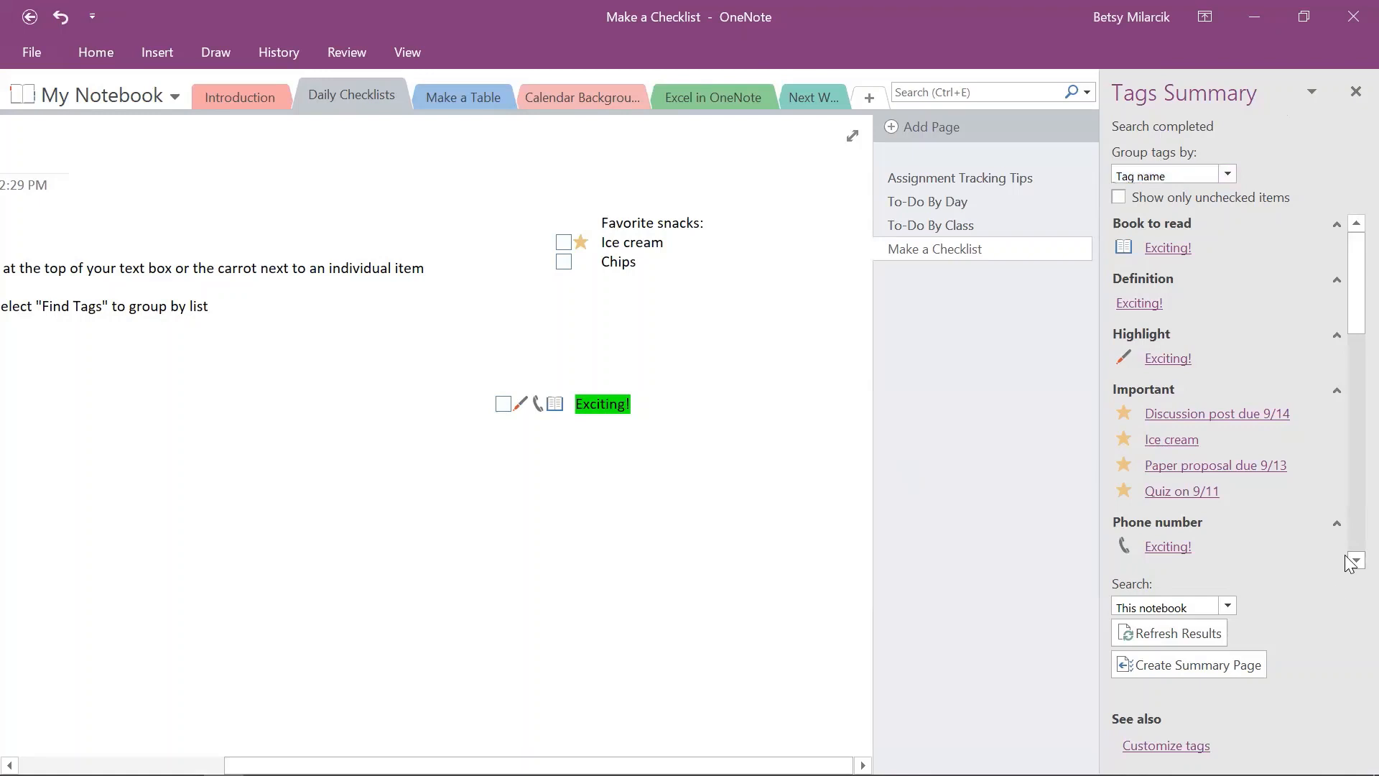
{"action": "right_click", "coordinate": [1347, 555]}
{"action": "left_click", "coordinate": [1346, 530]}
{"action": "left_click", "coordinate": [1346, 530]}
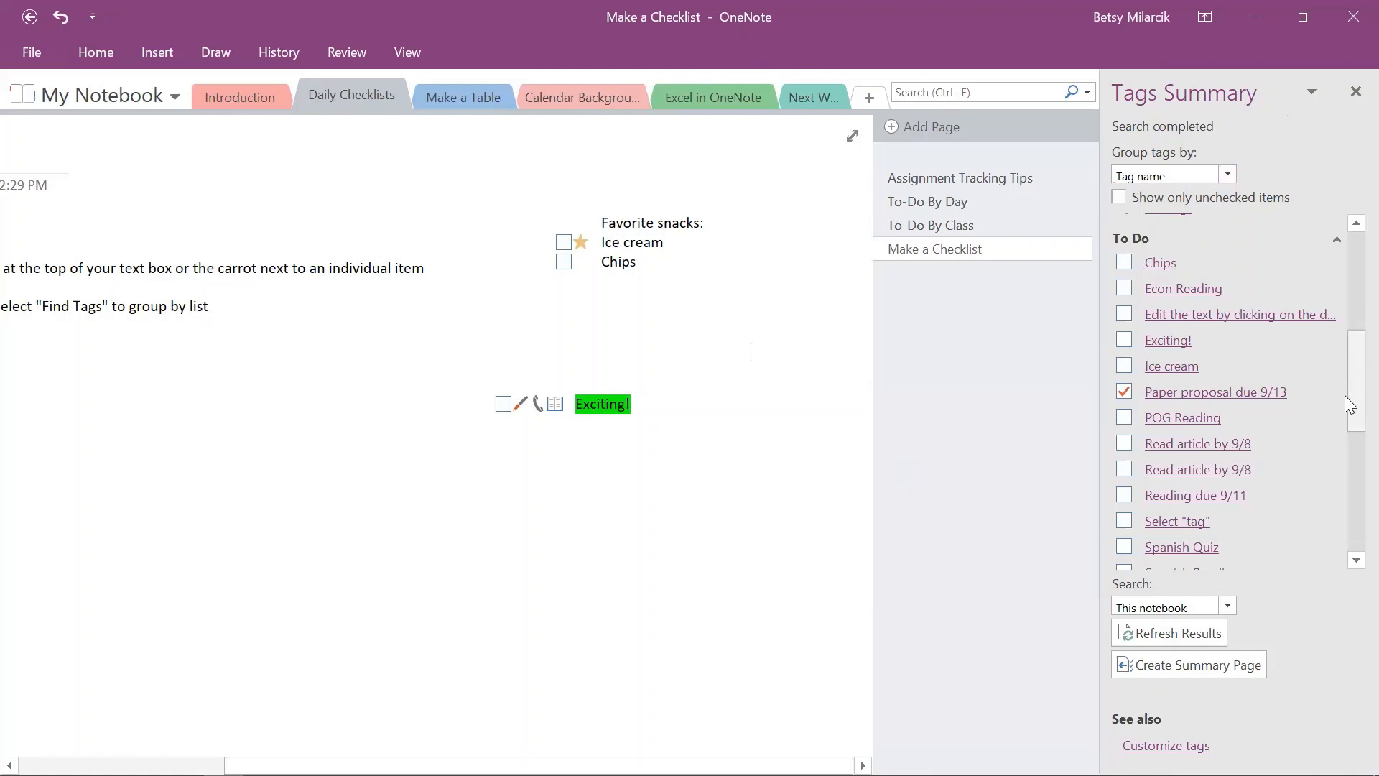
{"action": "left_click_drag", "start_coordinate": [1344, 392], "coordinate": [1344, 525]}
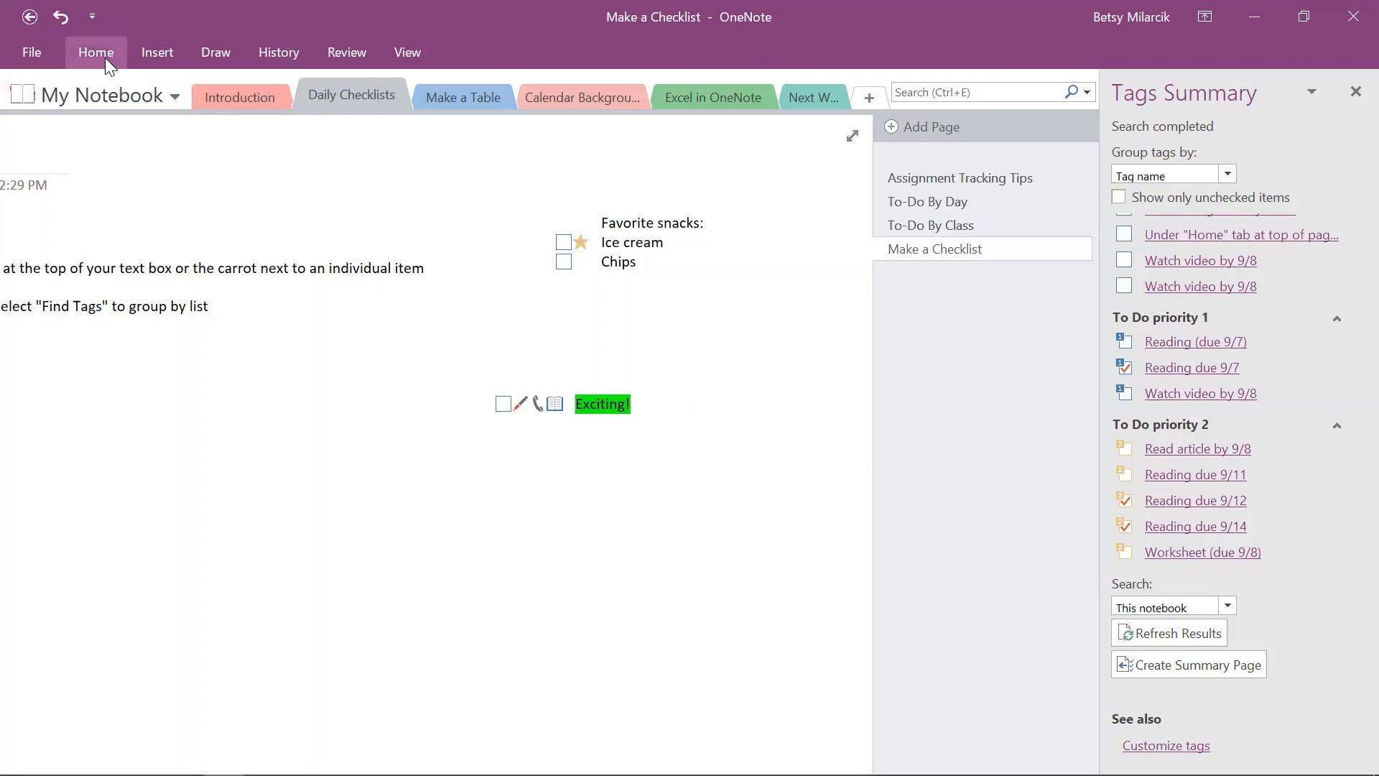
{"action": "left_click", "coordinate": [1356, 91]}
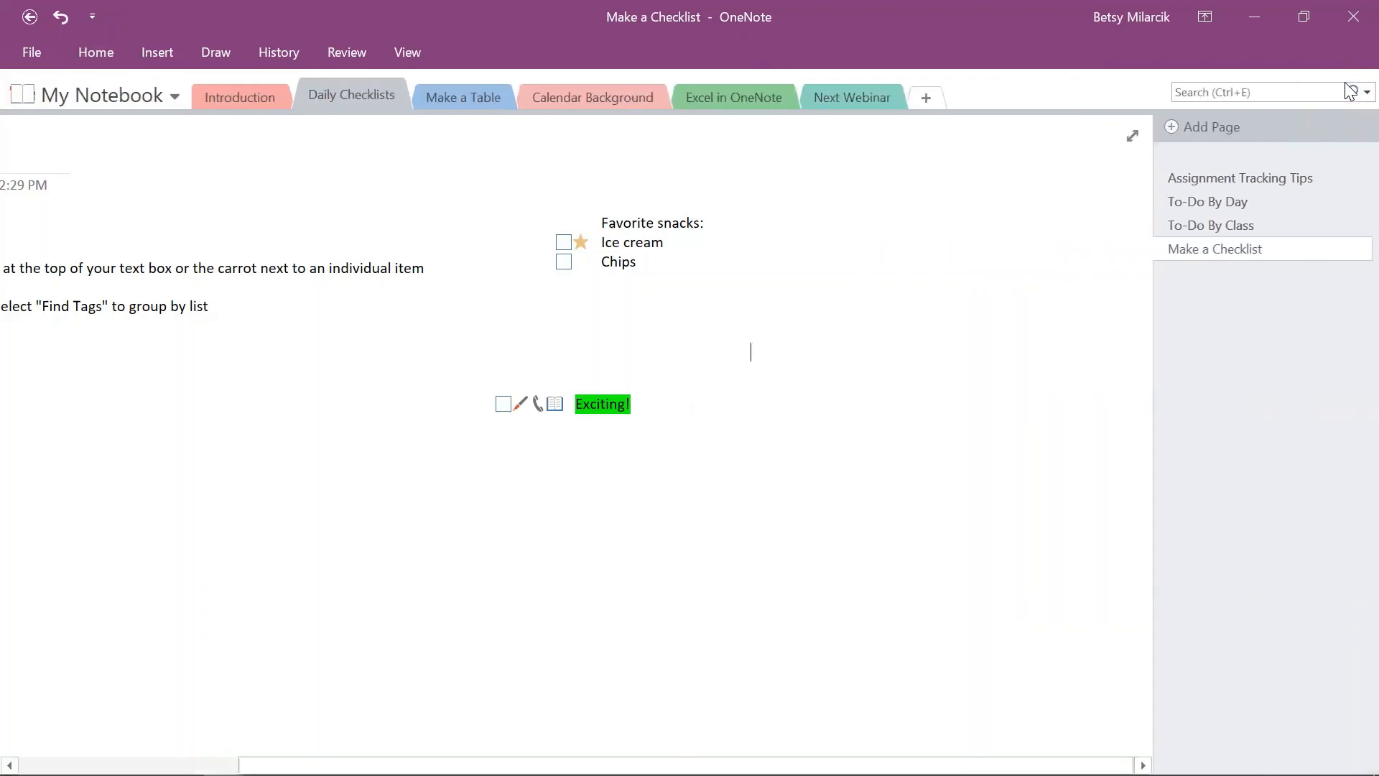
{"action": "left_click", "coordinate": [386, 443]}
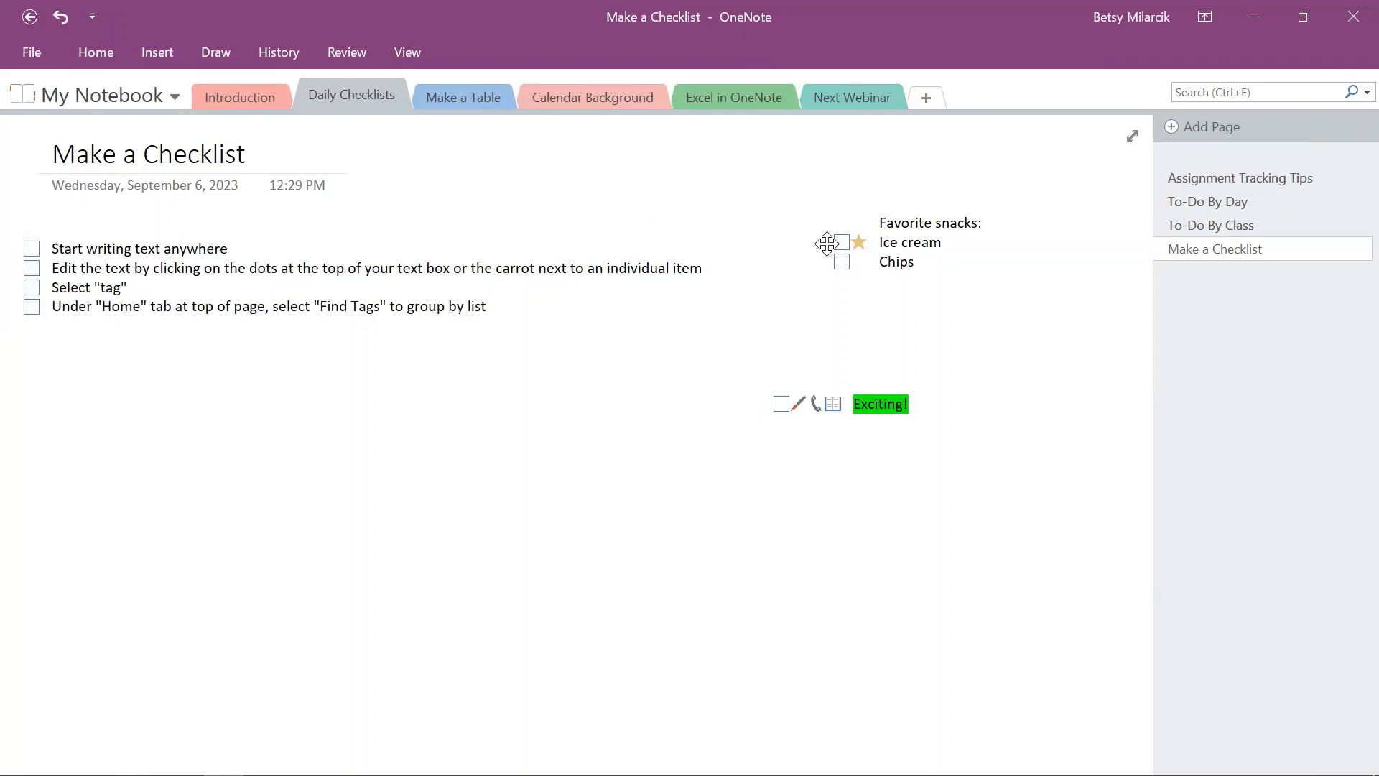
View the To-Do By Day page, followed by the Assignment Tracking Tips page in the Make a Table section.
{"action": "left_click", "coordinate": [1232, 205]}
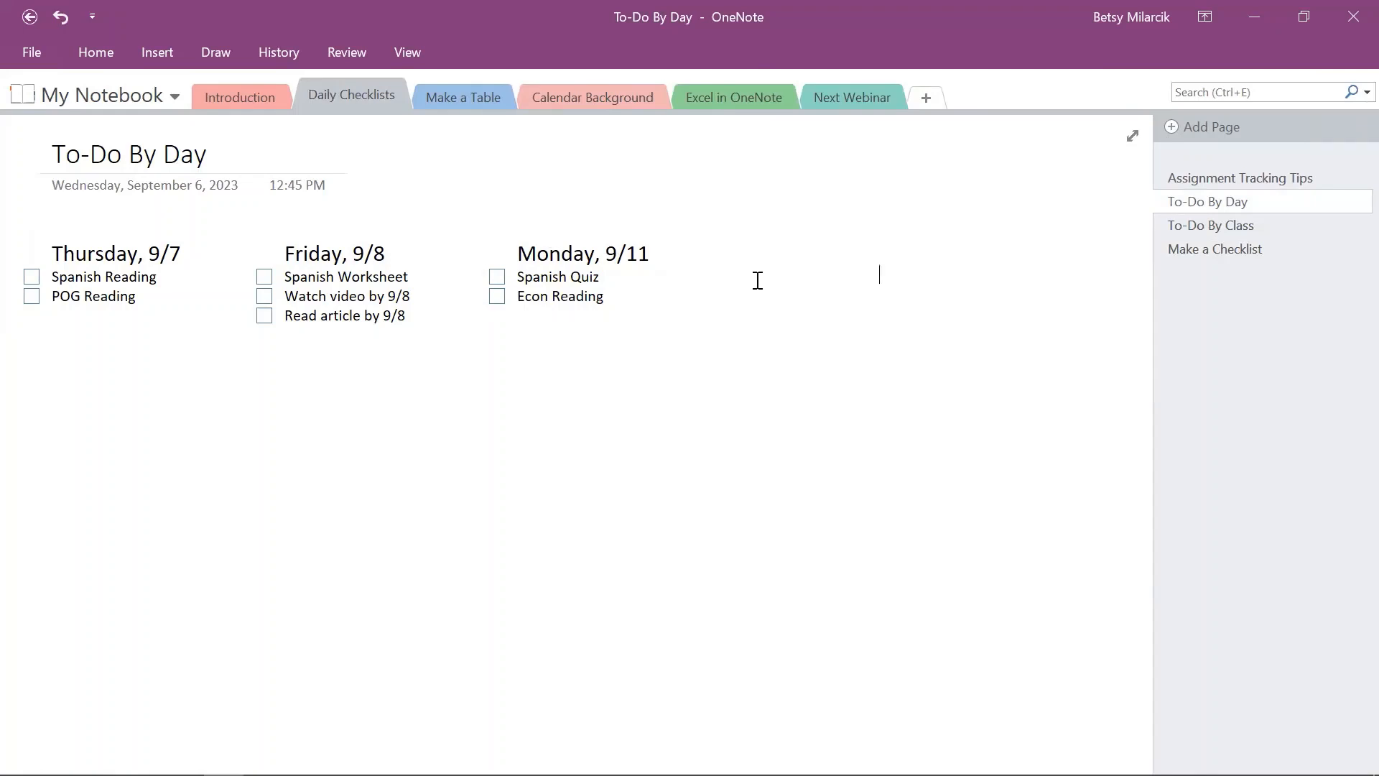
{"action": "left_click", "coordinate": [440, 102]}
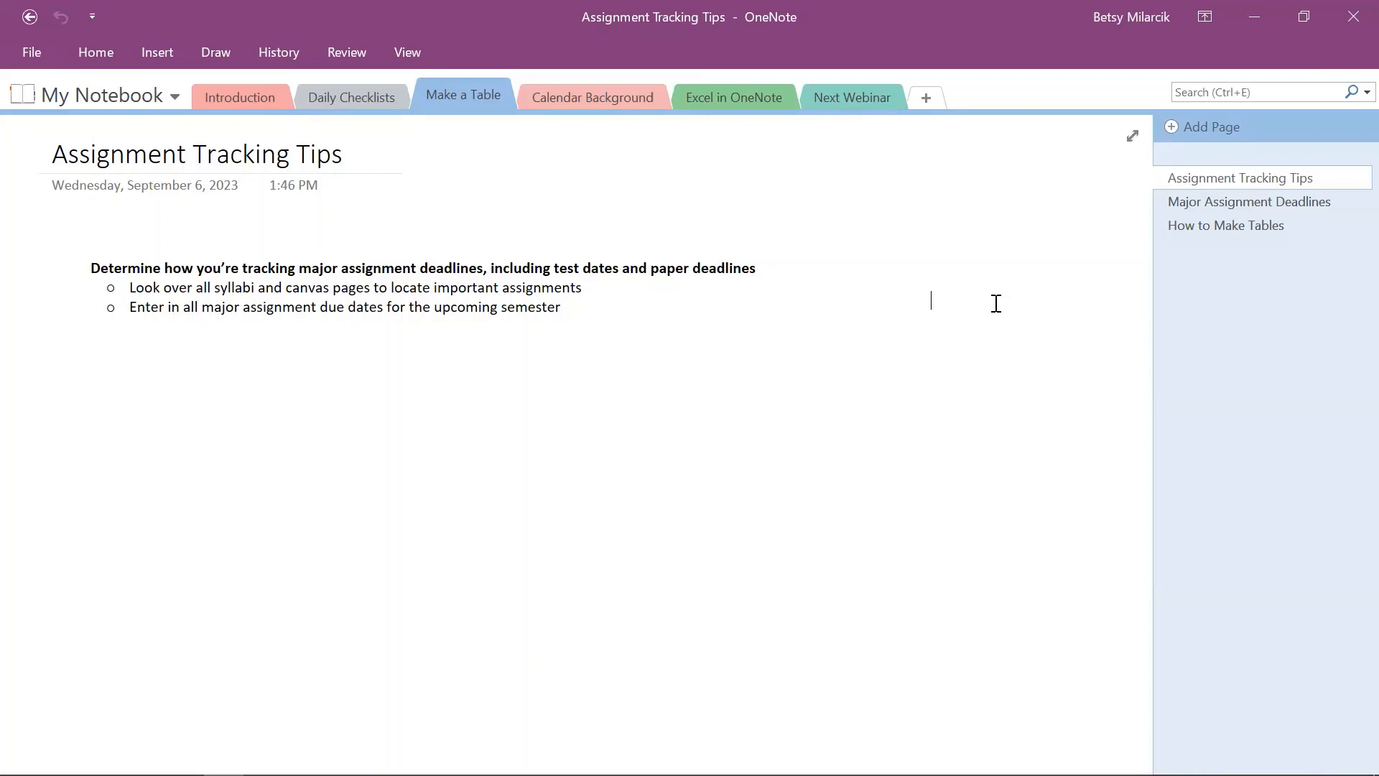
Sort the table on the Major Assignment Deadlines page by Due Date in ascending order.
{"action": "left_click", "coordinate": [1208, 204]}
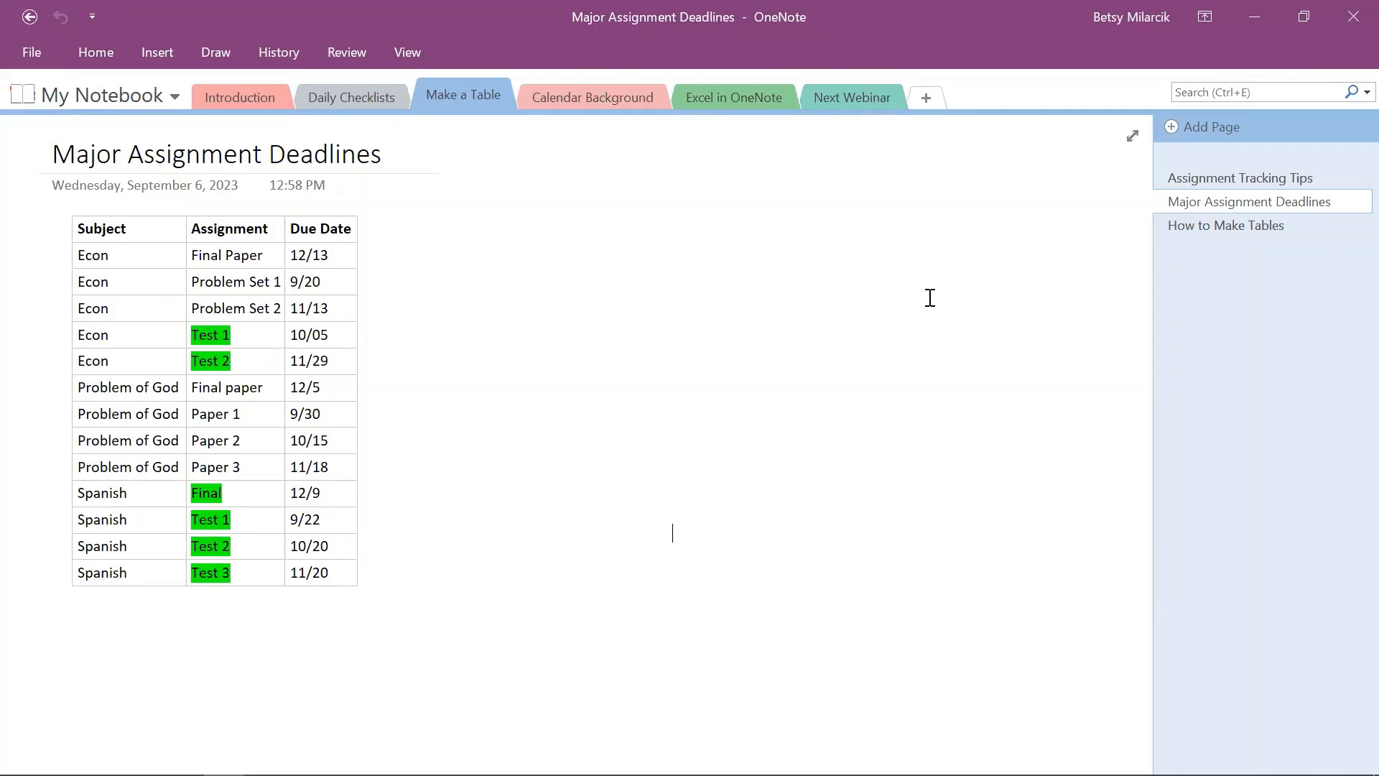
{"action": "left_click", "coordinate": [338, 322]}
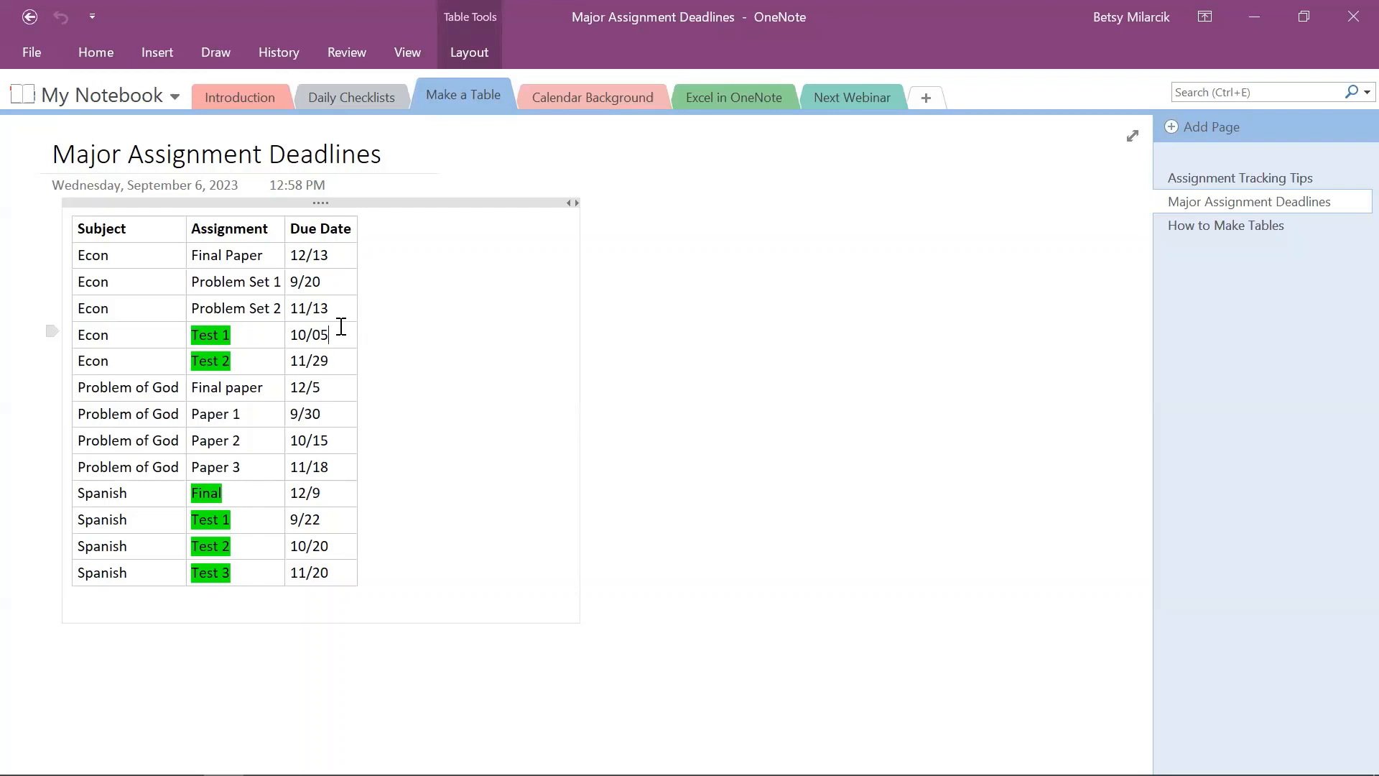
{"action": "right_click", "coordinate": [341, 330]}
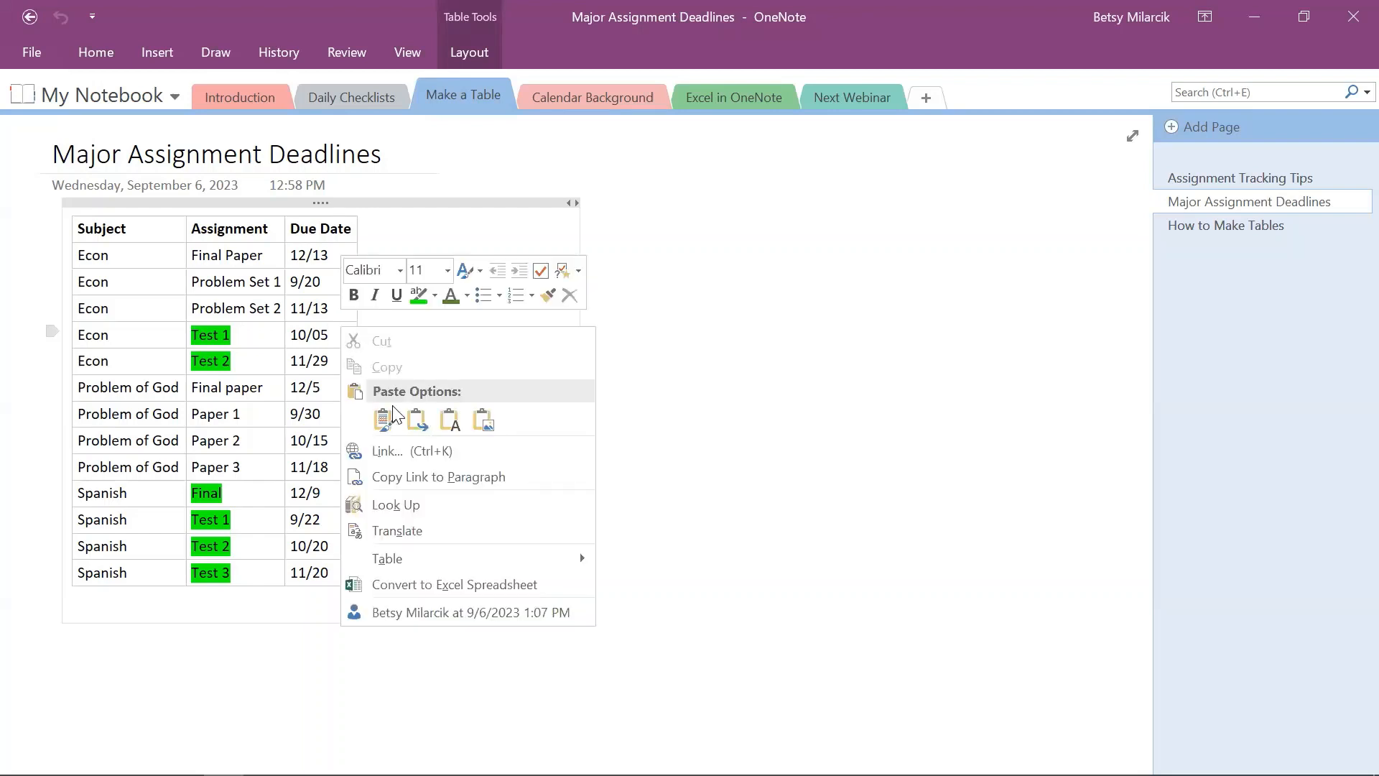
{"action": "left_click", "coordinate": [423, 557]}
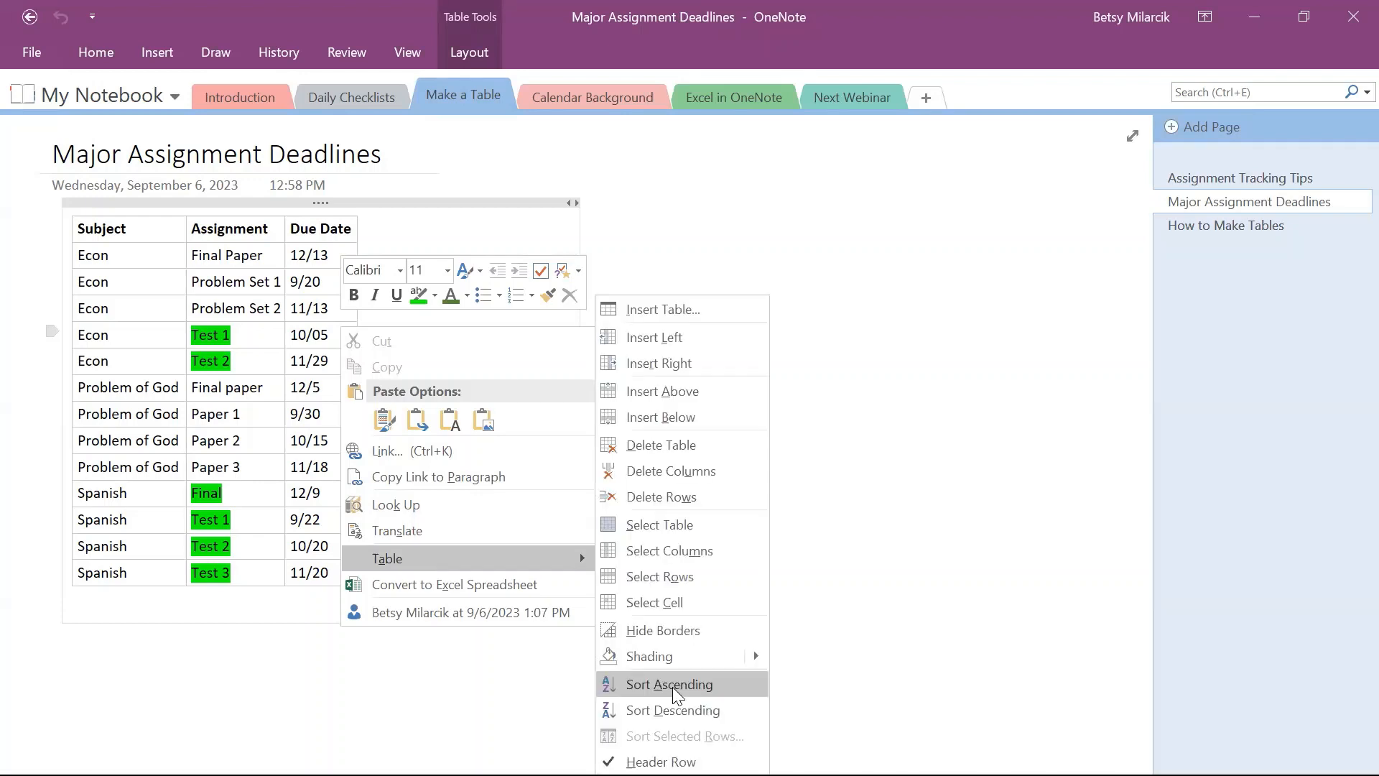
{"action": "left_click", "coordinate": [672, 686]}
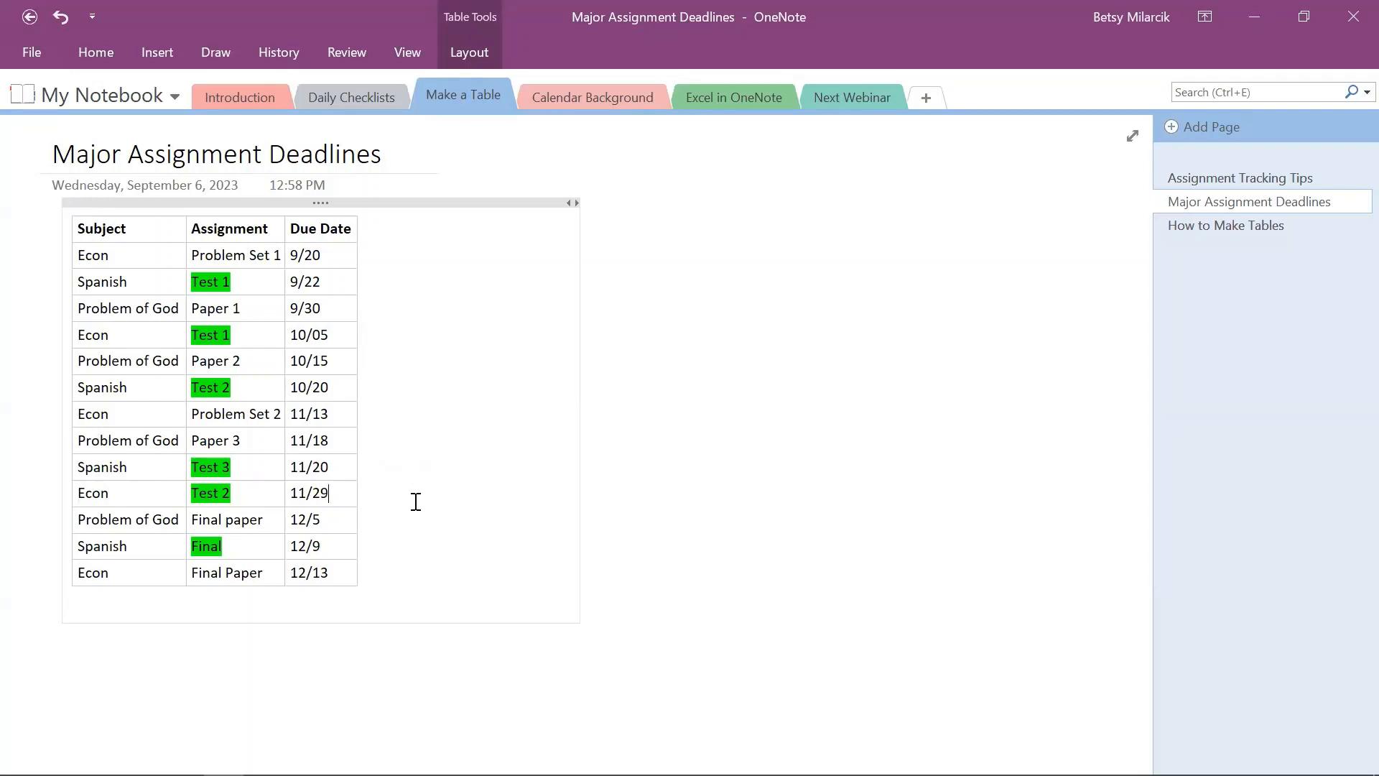
{"action": "left_click", "coordinate": [769, 382]}
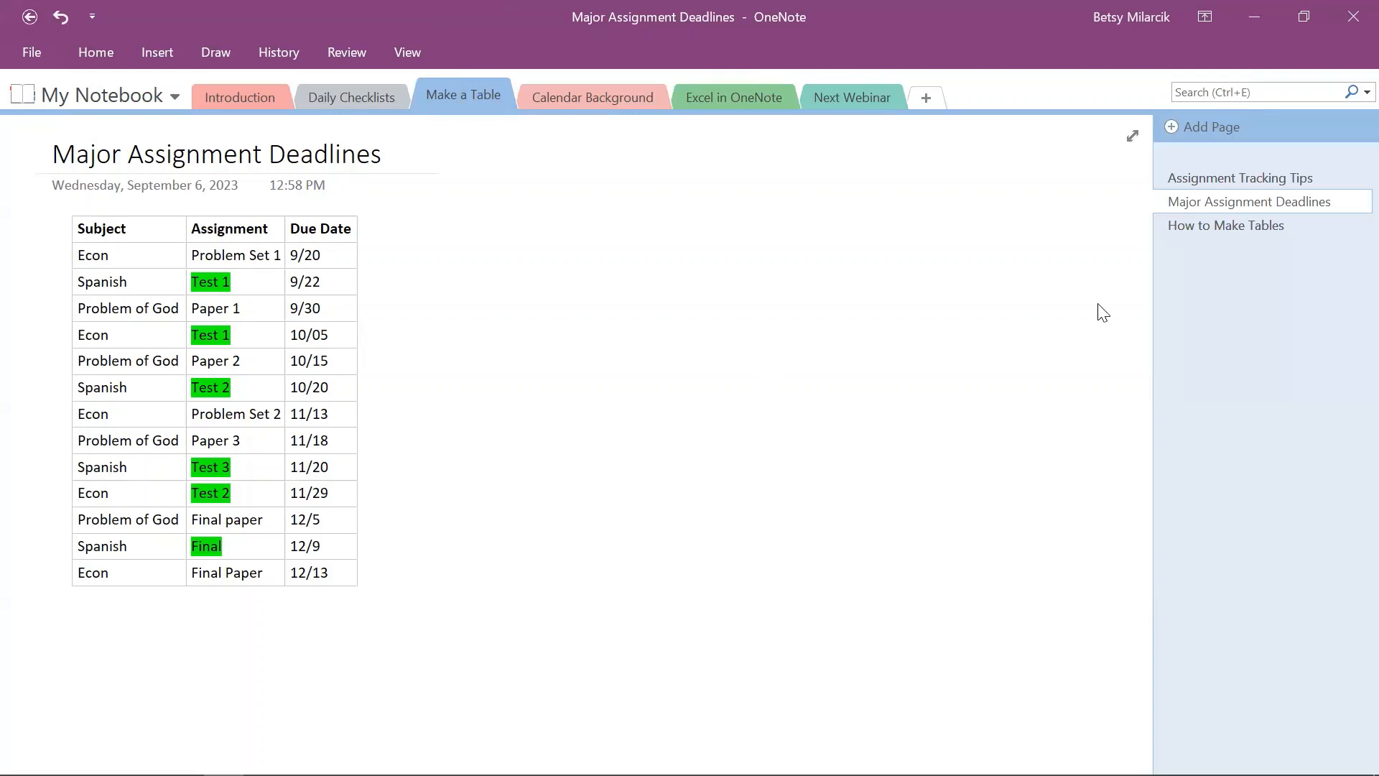
Open the How to Make Tables page to read the instructions for creating and sorting tables.
{"action": "left_click", "coordinate": [1233, 234]}
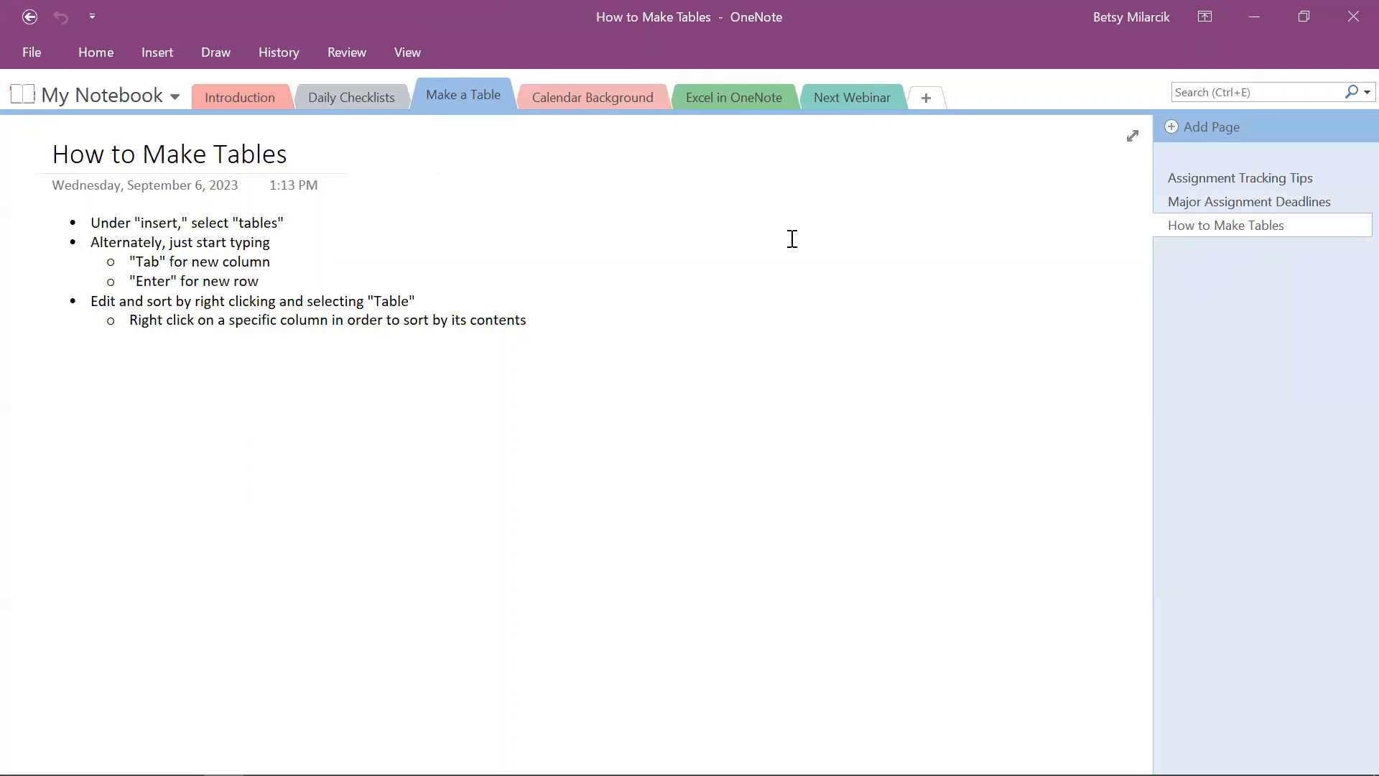
Insert a 4 by 4 table beside the instructions and fill its first row with 1, 2, 3 and 4.
{"action": "left_click", "coordinate": [160, 52]}
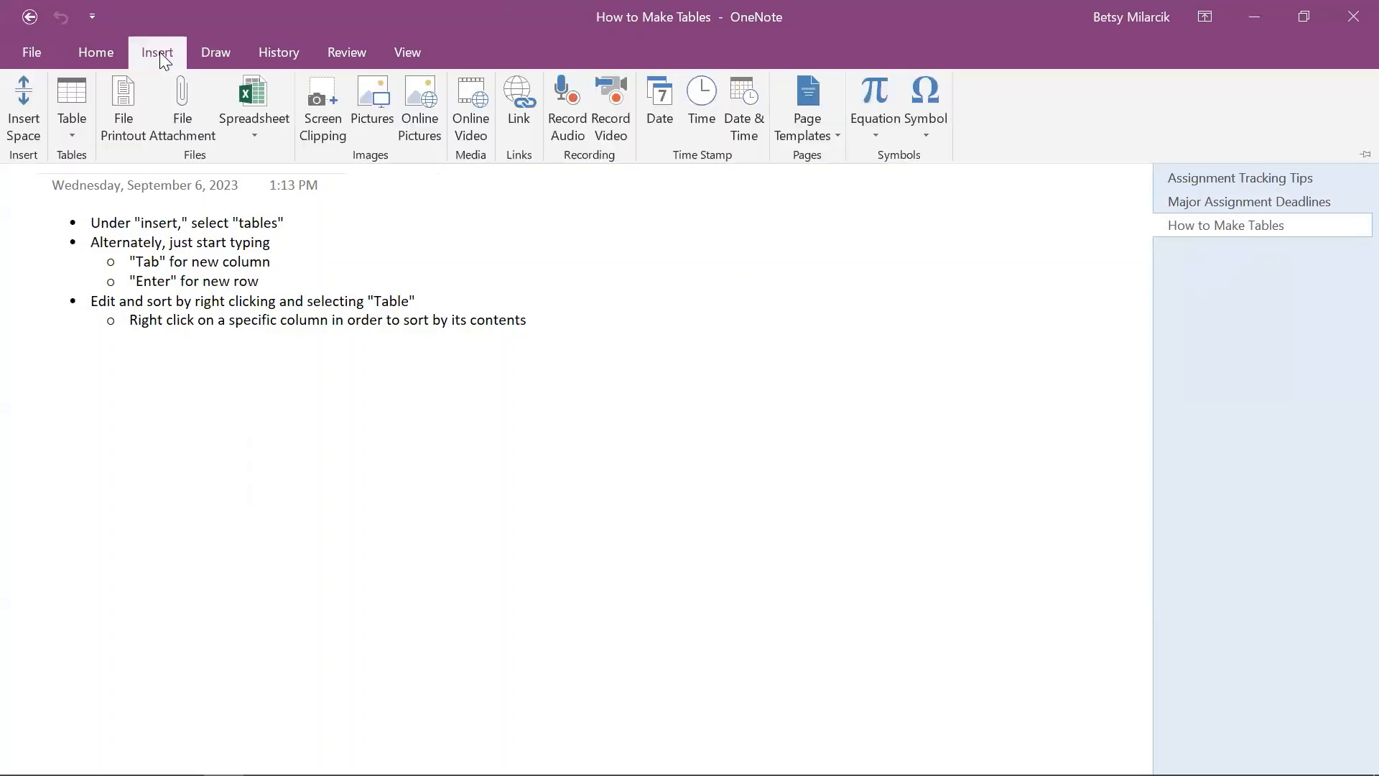
{"action": "left_click", "coordinate": [70, 137]}
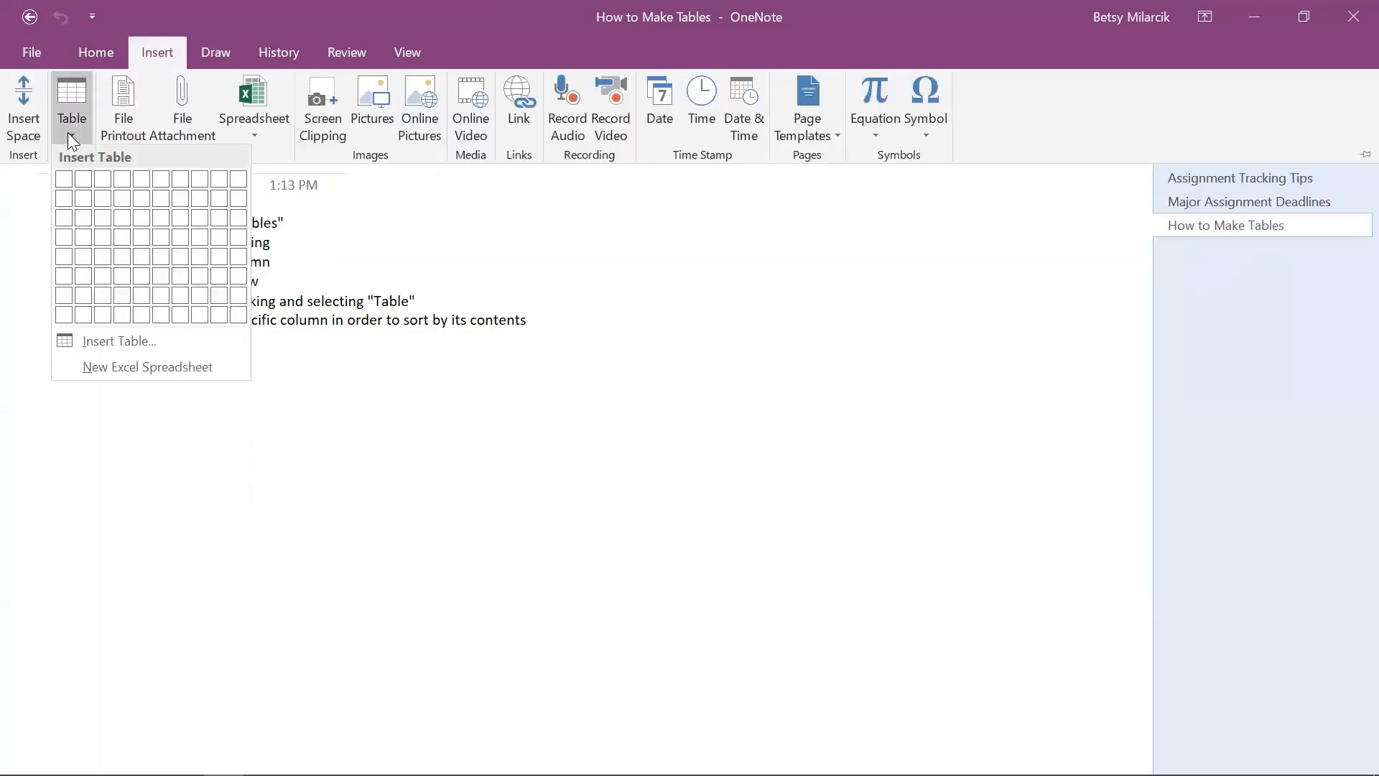
{"action": "left_click", "coordinate": [121, 243]}
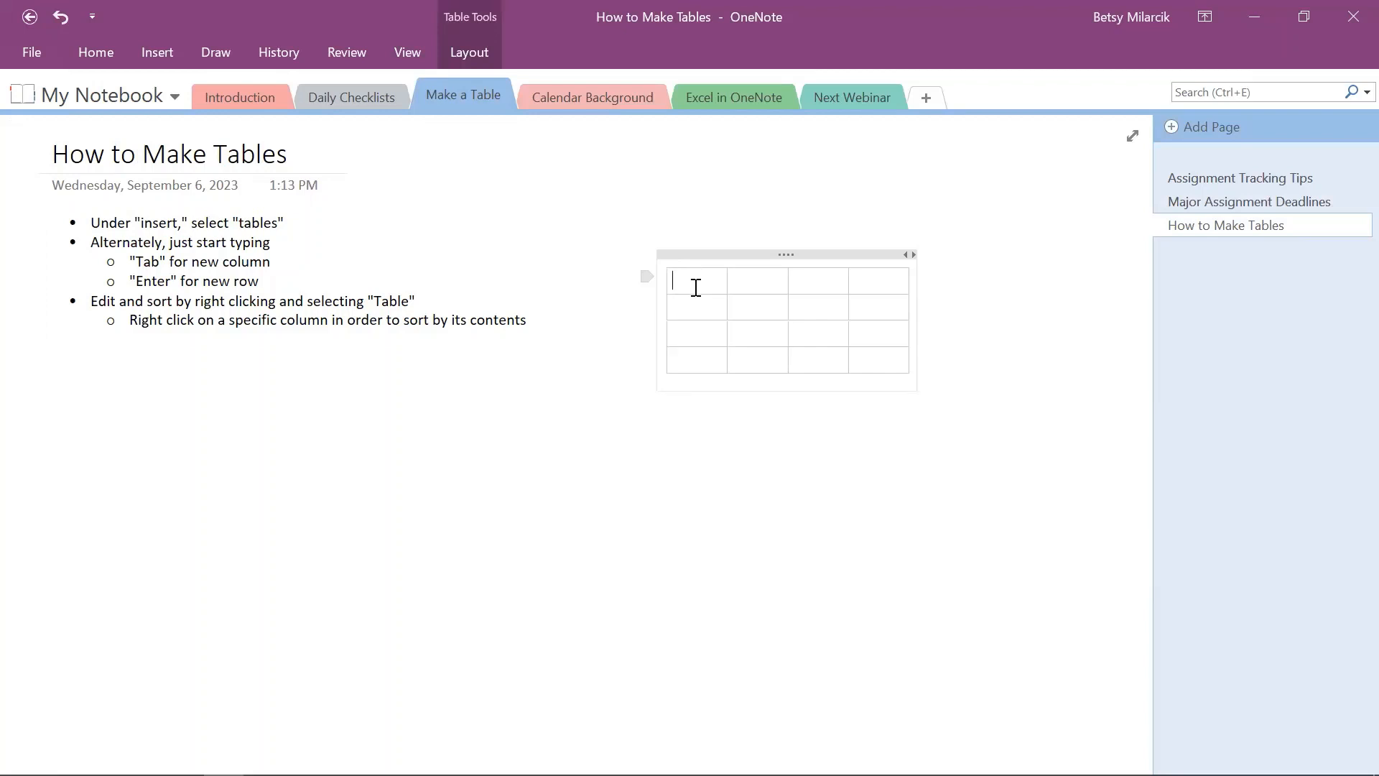
{"action": "type", "text": "1"}
{"action": "key", "text": "Tab"}
{"action": "type", "text": "2"}
{"action": "key", "text": "Tab"}
{"action": "type", "text": "3"}
{"action": "type", "text": "4"}
Fill the second row of the 4 by 4 table with 5, 6, 7 and 8.
{"action": "key", "text": "Down"}
{"action": "type", "text": "8"}
{"action": "key", "text": "Left"}
{"action": "type", "text": "7"}
{"action": "key", "text": "BackSpace"}
{"action": "key", "text": "Left"}
{"action": "type", "text": "7"}
{"action": "key", "text": "Left"}
{"action": "key", "text": "Left"}
{"action": "type", "text": "6"}
{"action": "key", "text": "Left"}
{"action": "key", "text": "Left"}
{"action": "type", "text": "5"}
Create a second table directly from typed text below the instructions, with 1, 2 and 3 in its first row.
{"action": "left_click", "coordinate": [240, 469]}
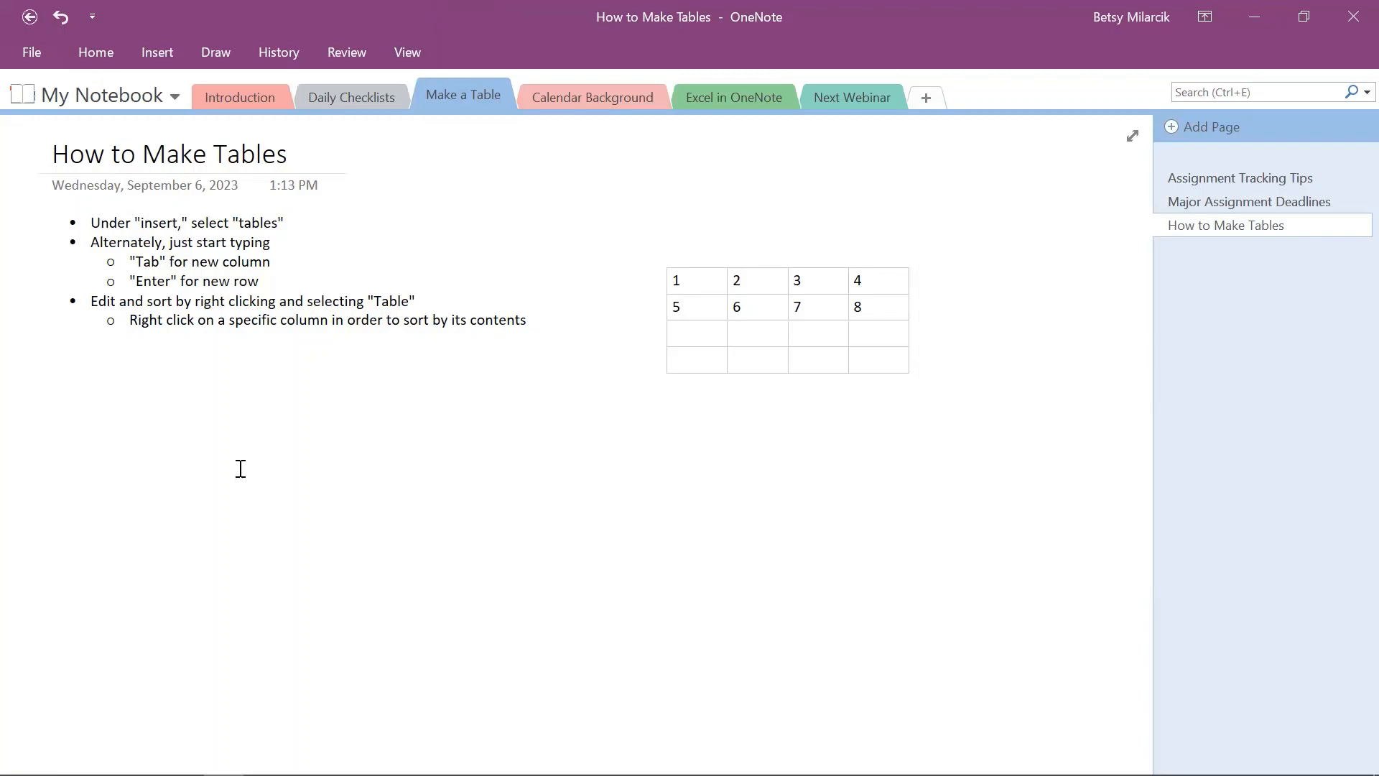
{"action": "type", "text": "1"}
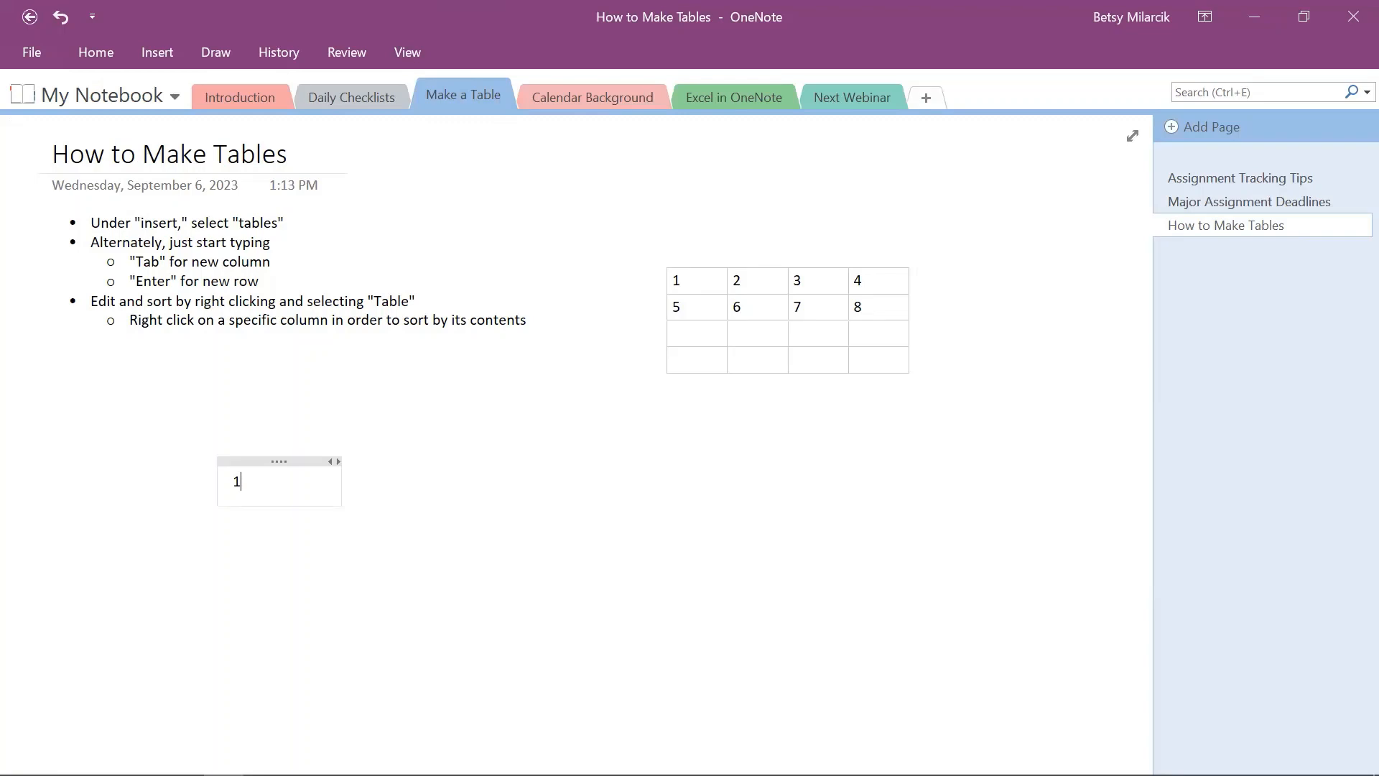
{"action": "key", "text": "Tab"}
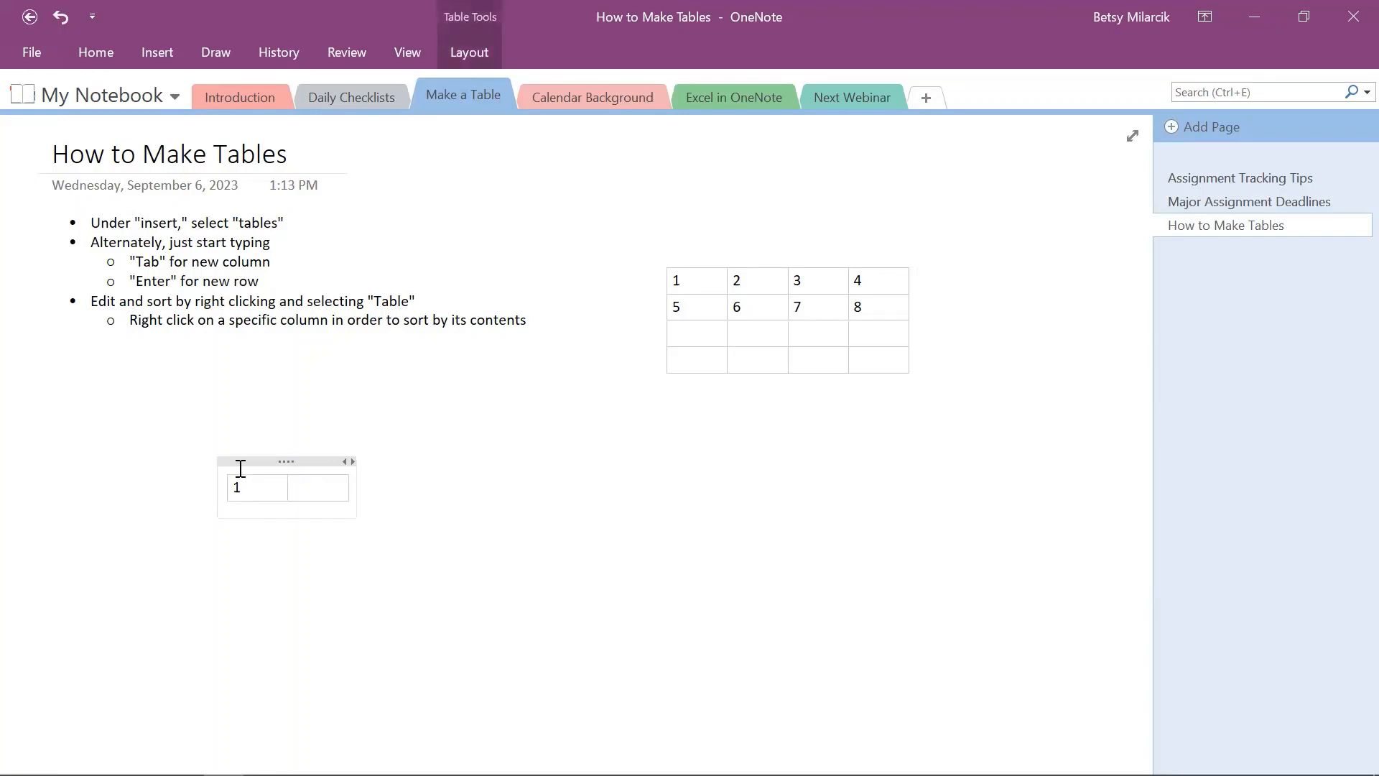
{"action": "type", "text": "2"}
{"action": "key", "text": "Tab"}
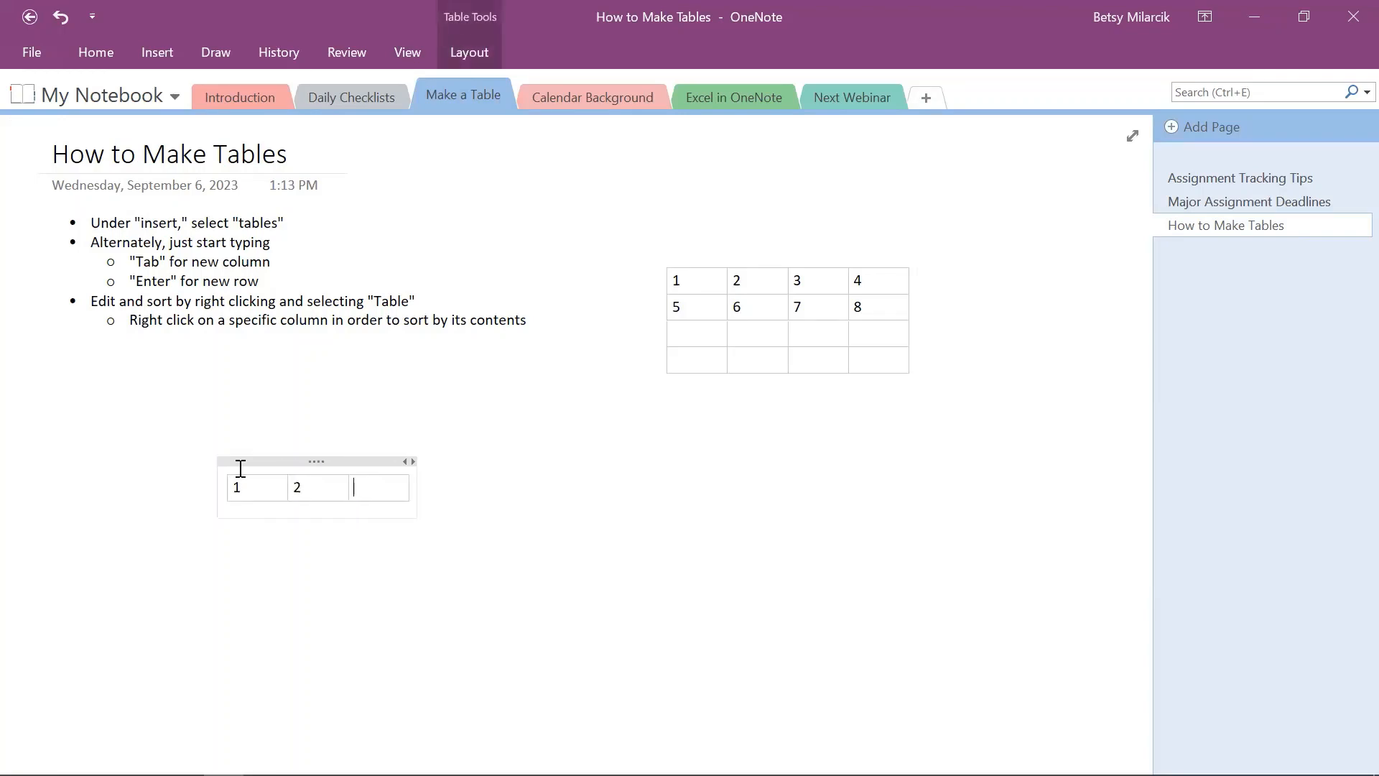
{"action": "type", "text": "3"}
{"action": "key", "text": "Return"}
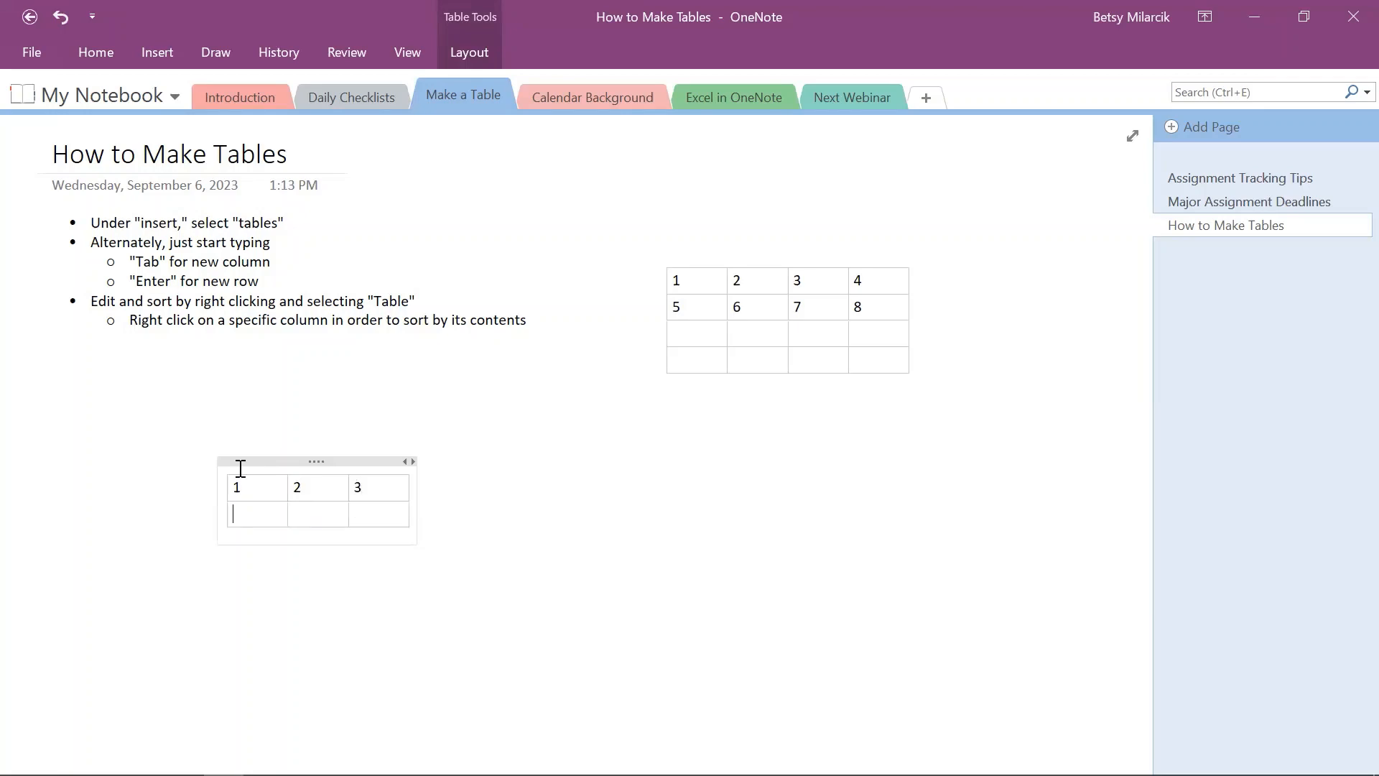
Enter 1, 2 and 3 in the second row of the new three-column table and add an empty third row.
{"action": "type", "text": "1"}
{"action": "key", "text": "Tab"}
{"action": "type", "text": "2"}
{"action": "key", "text": "Tab"}
{"action": "type", "text": "3"}
{"action": "key", "text": "Return"}
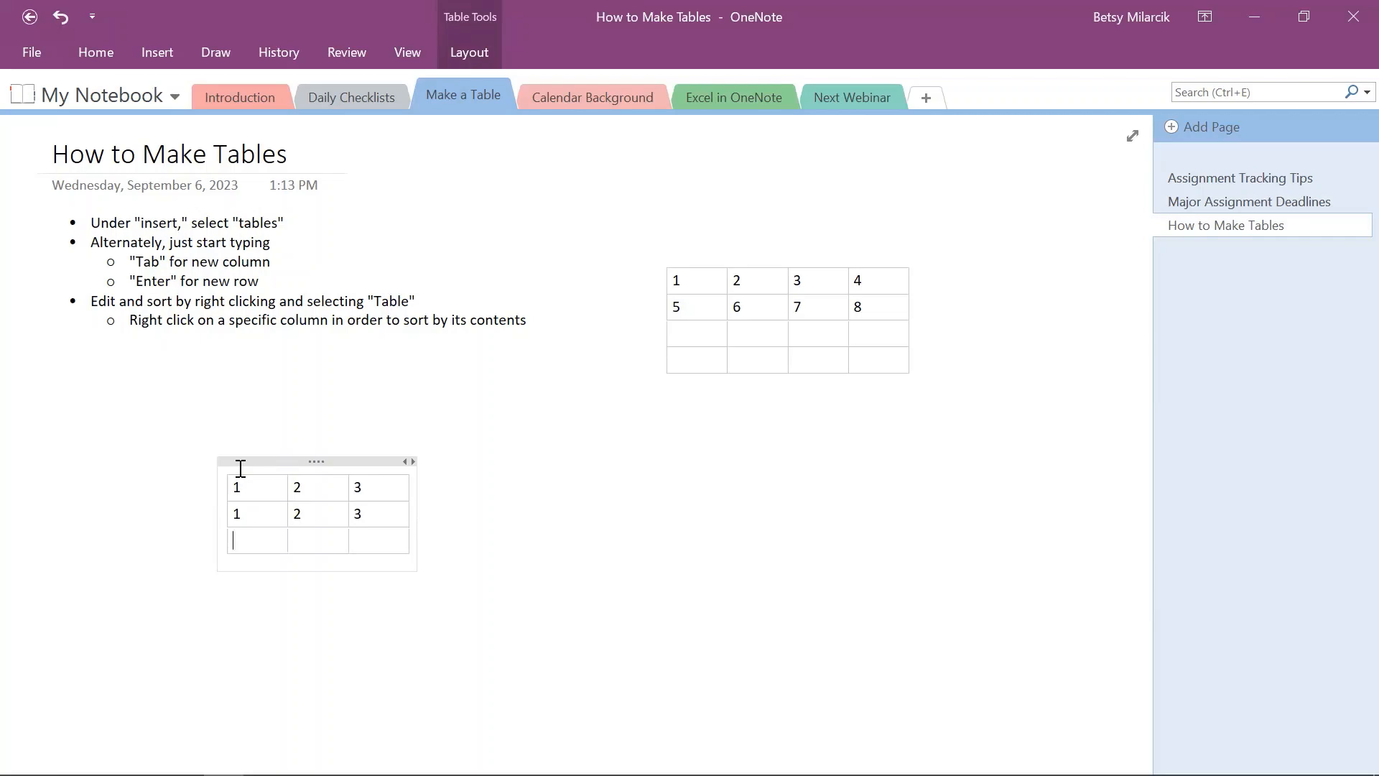
View the table editing and sorting options for the 4 by 4 table, and return to the three-column table.
{"action": "left_click", "coordinate": [724, 334]}
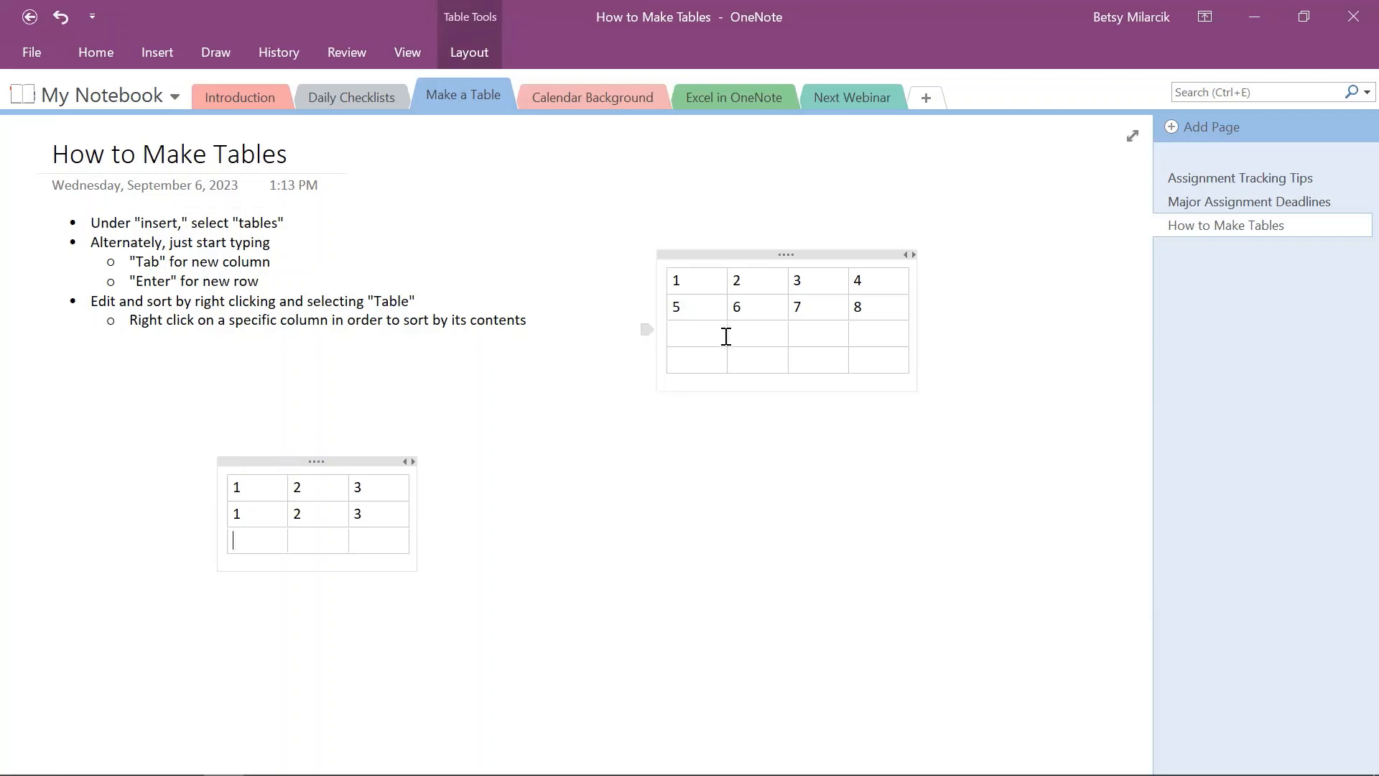
{"action": "right_click", "coordinate": [726, 337]}
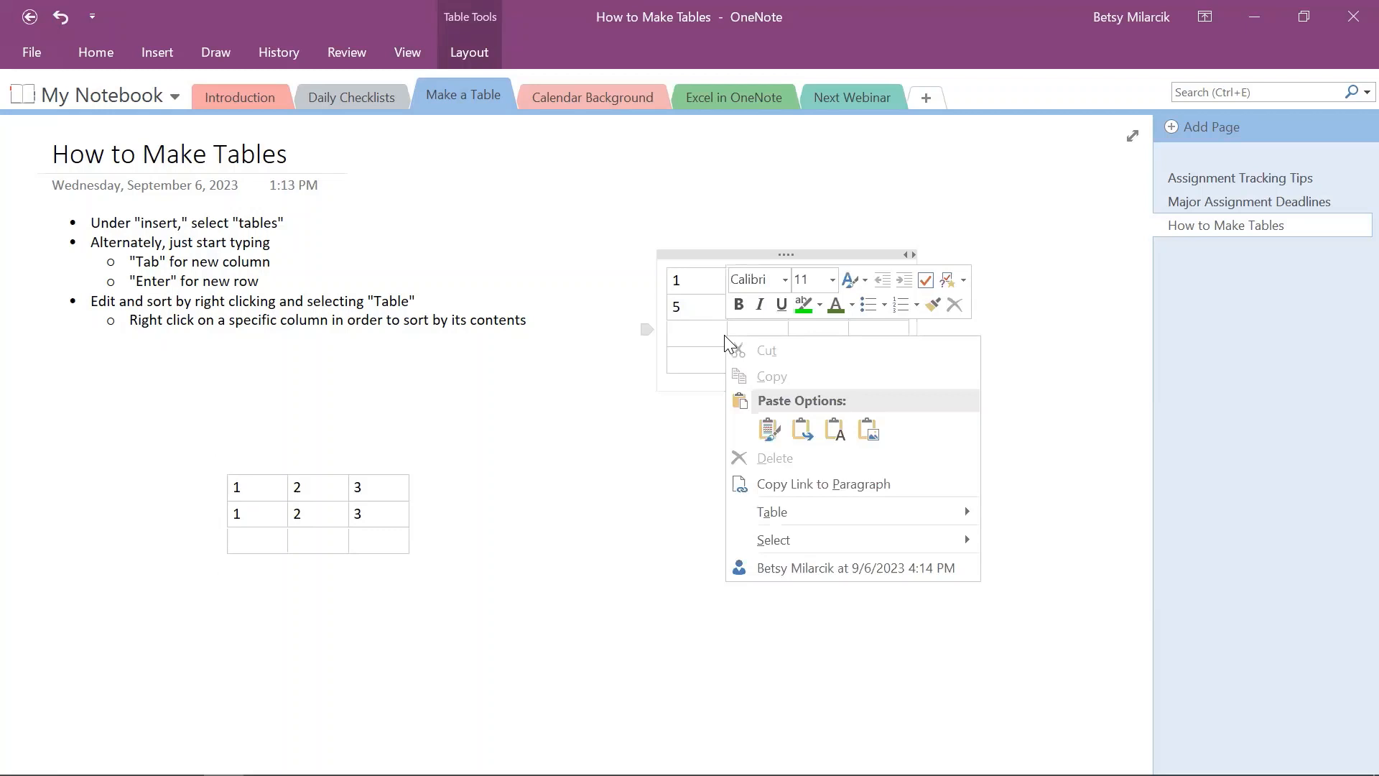
{"action": "left_click", "coordinate": [823, 513]}
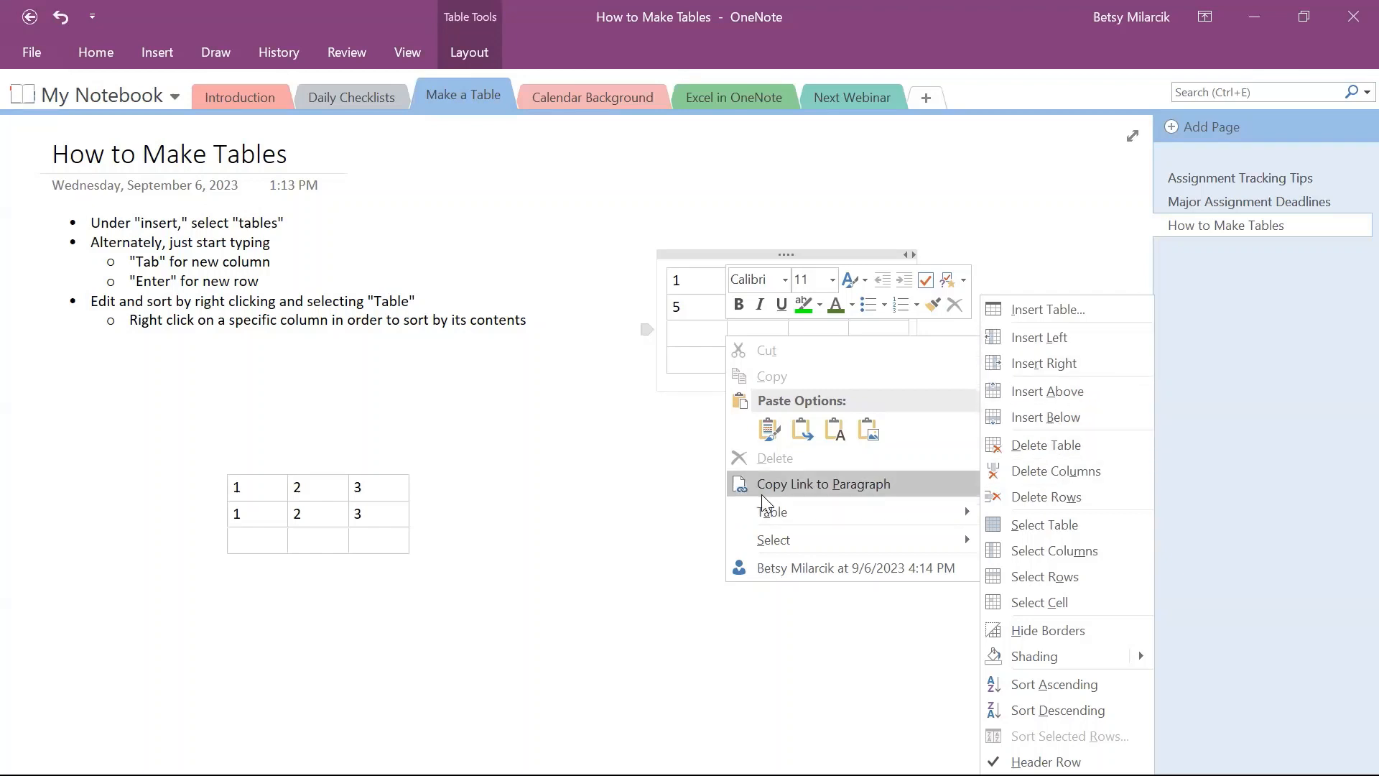
{"action": "left_click", "coordinate": [394, 535]}
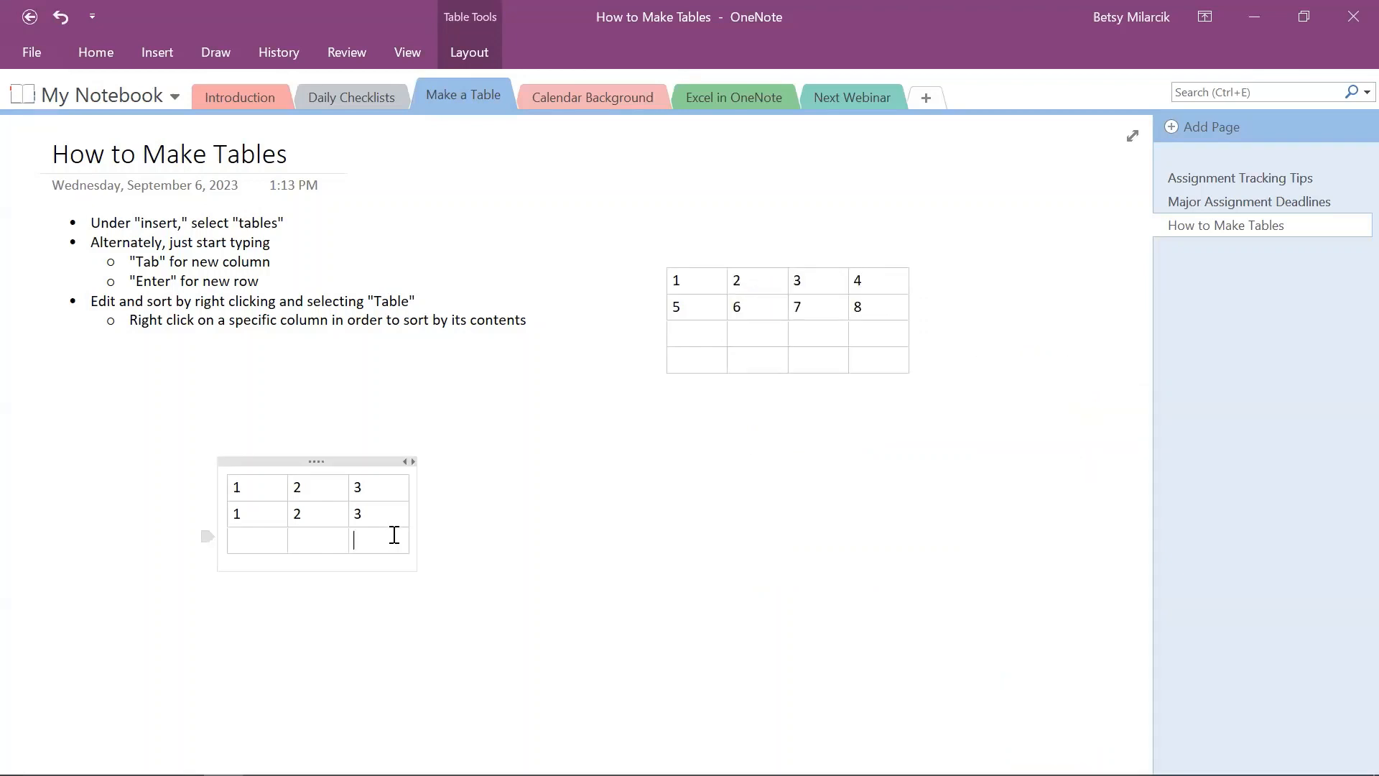
{"action": "key", "text": "Tab"}
Open the September Calendar page in the Calendar Background section and view the entries on the calendar.
{"action": "left_click", "coordinate": [580, 102]}
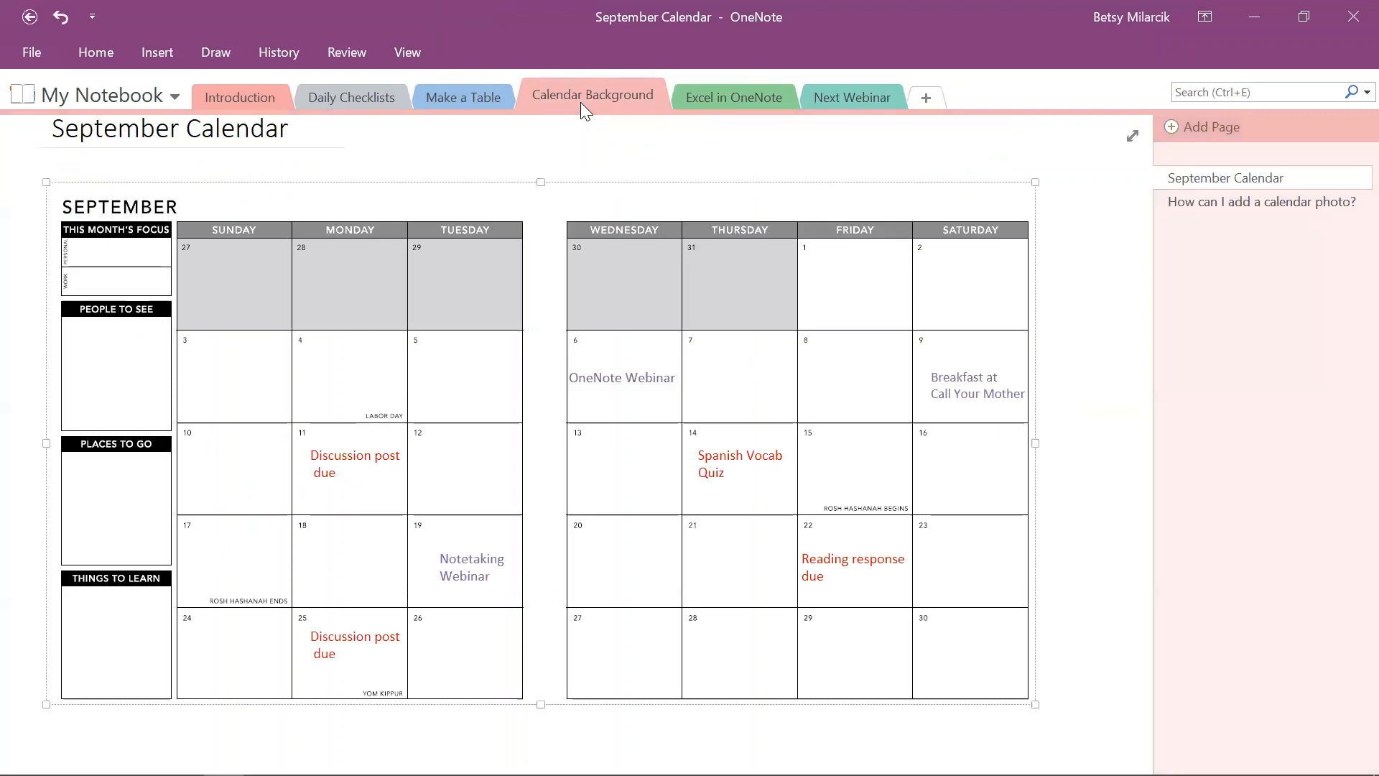
{"action": "scroll", "coordinate": [1088, 334], "scroll_direction": "up", "scroll_amount": 1}
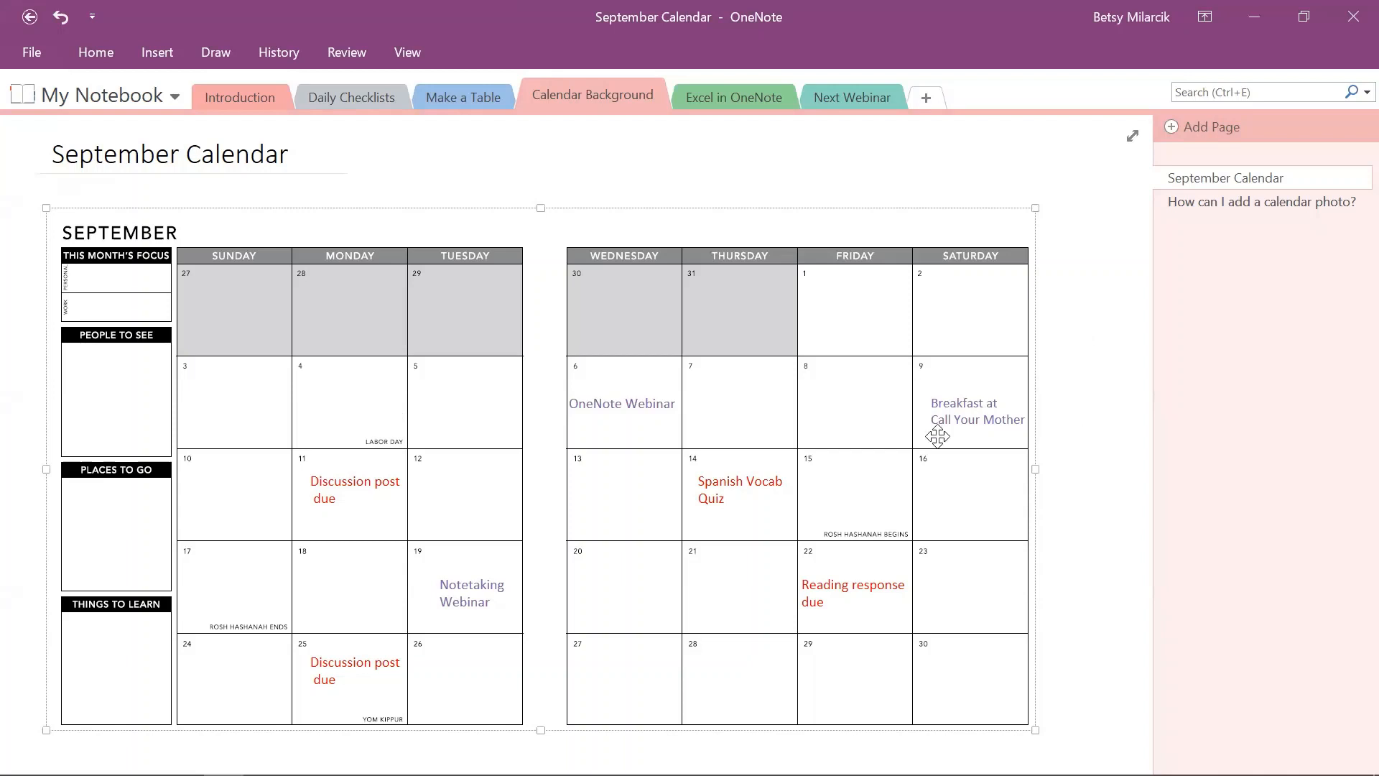
{"action": "key", "text": "alt+Tab"}
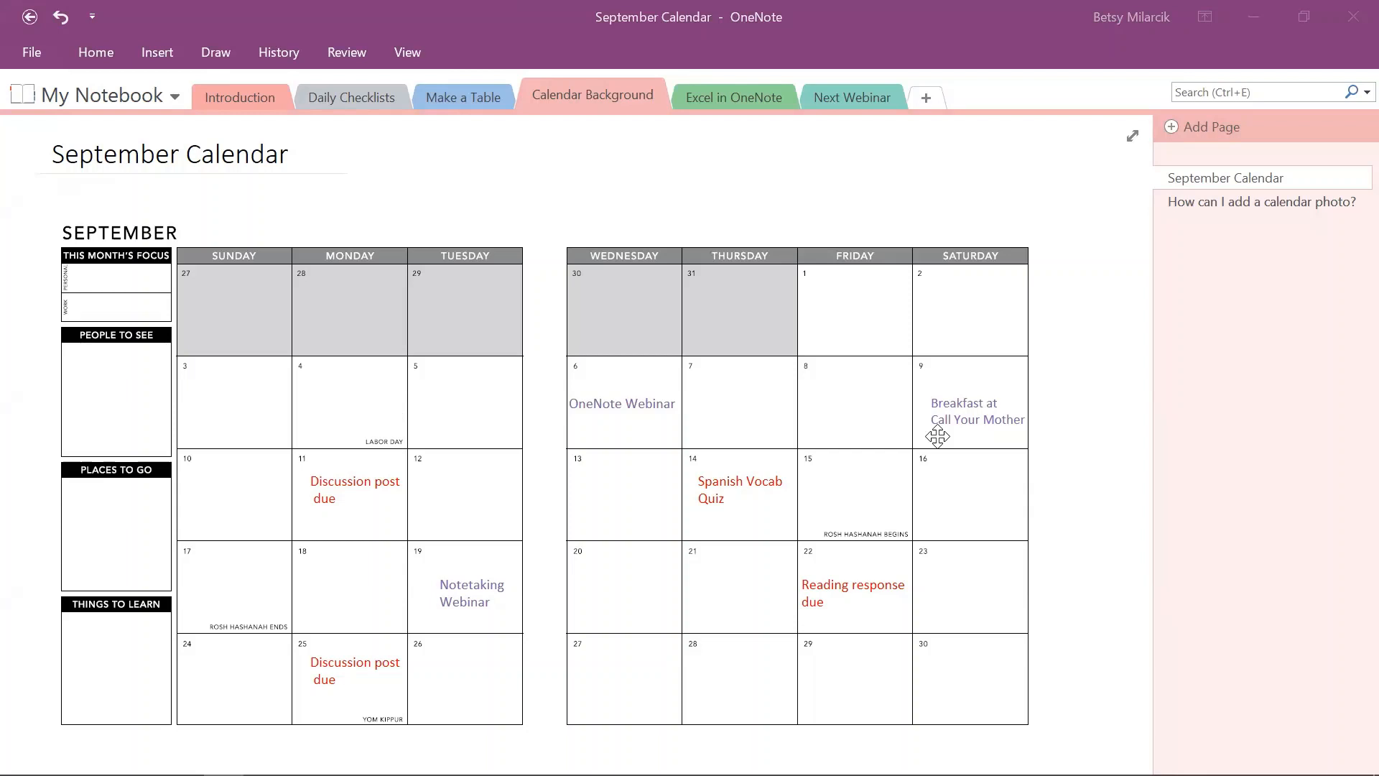
{"action": "key", "text": "alt+Tab"}
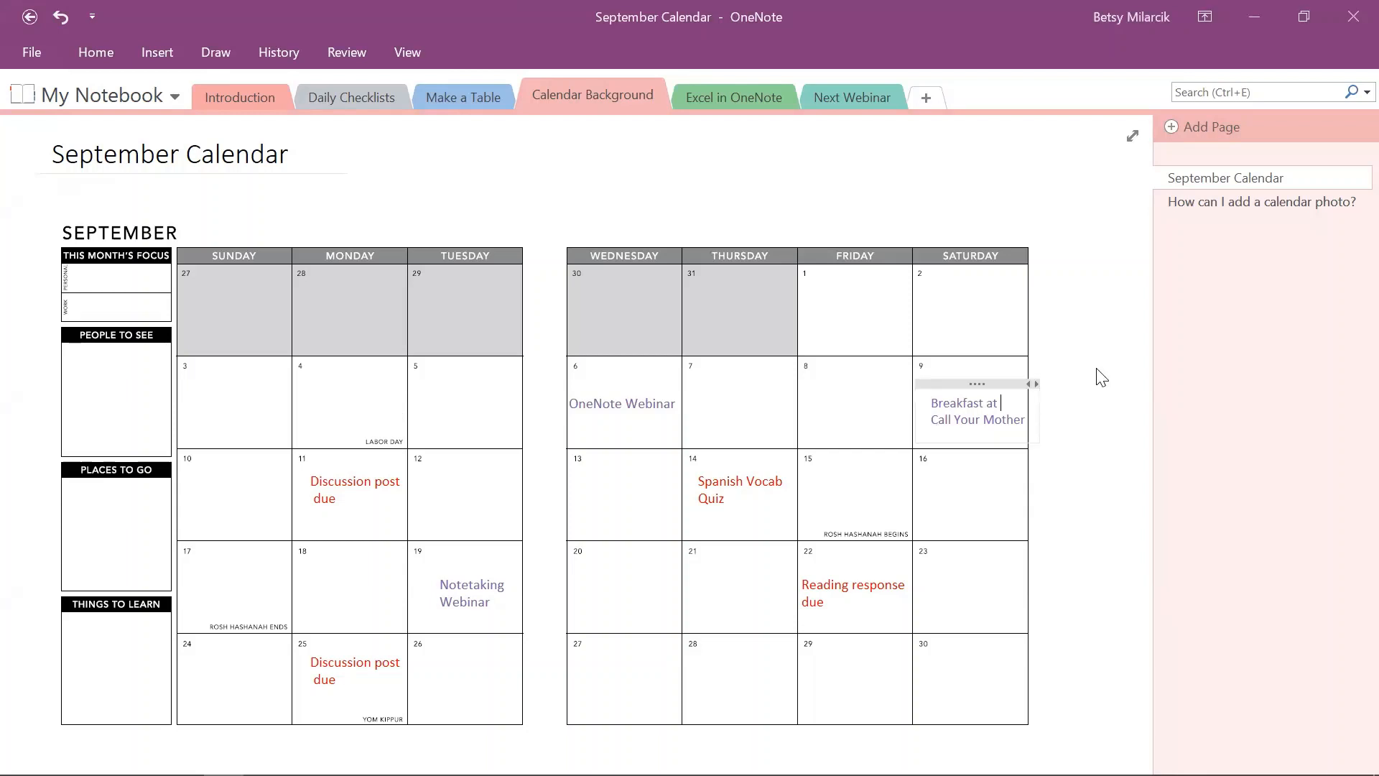
Try to move the September calendar picture separately from the text entries over it, and undo the move.
{"action": "left_click", "coordinate": [940, 229]}
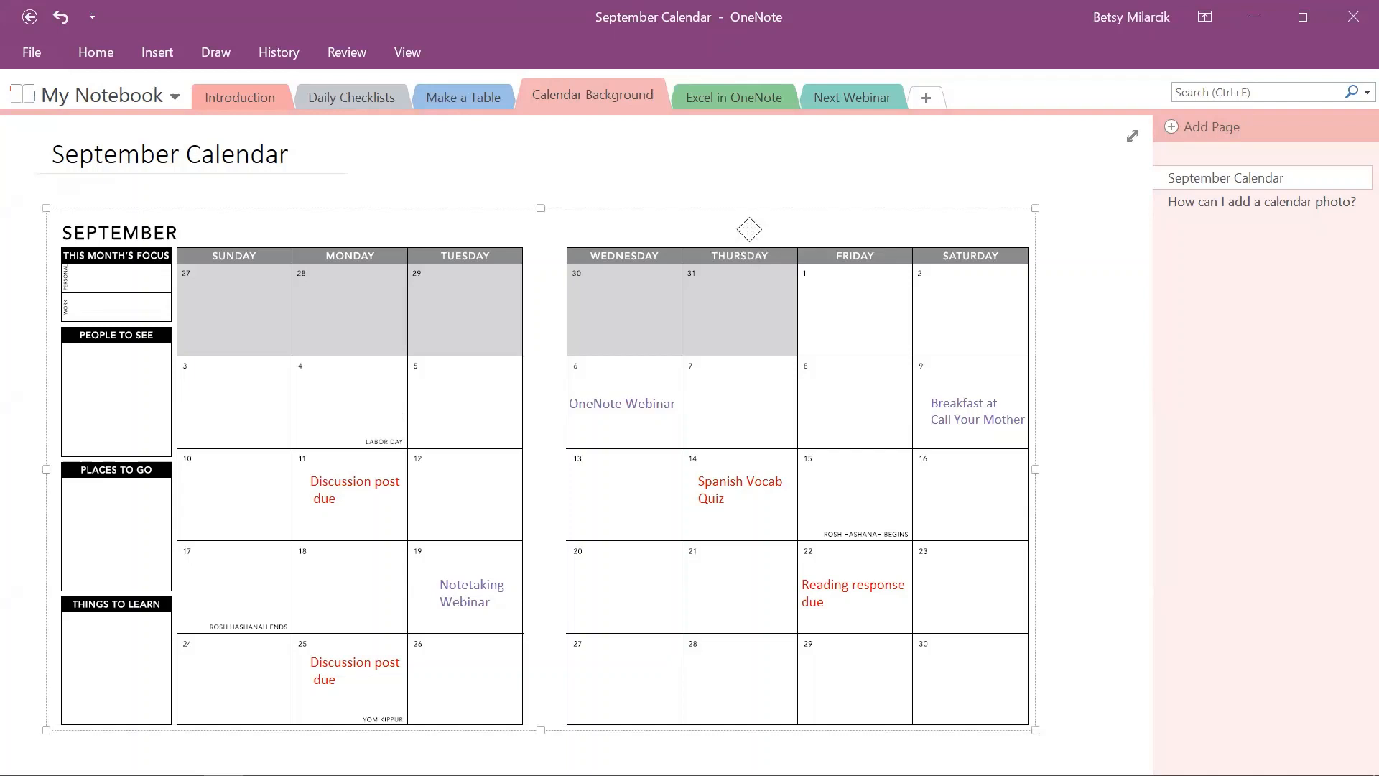
{"action": "left_click_drag", "start_coordinate": [749, 229], "coordinate": [642, 354]}
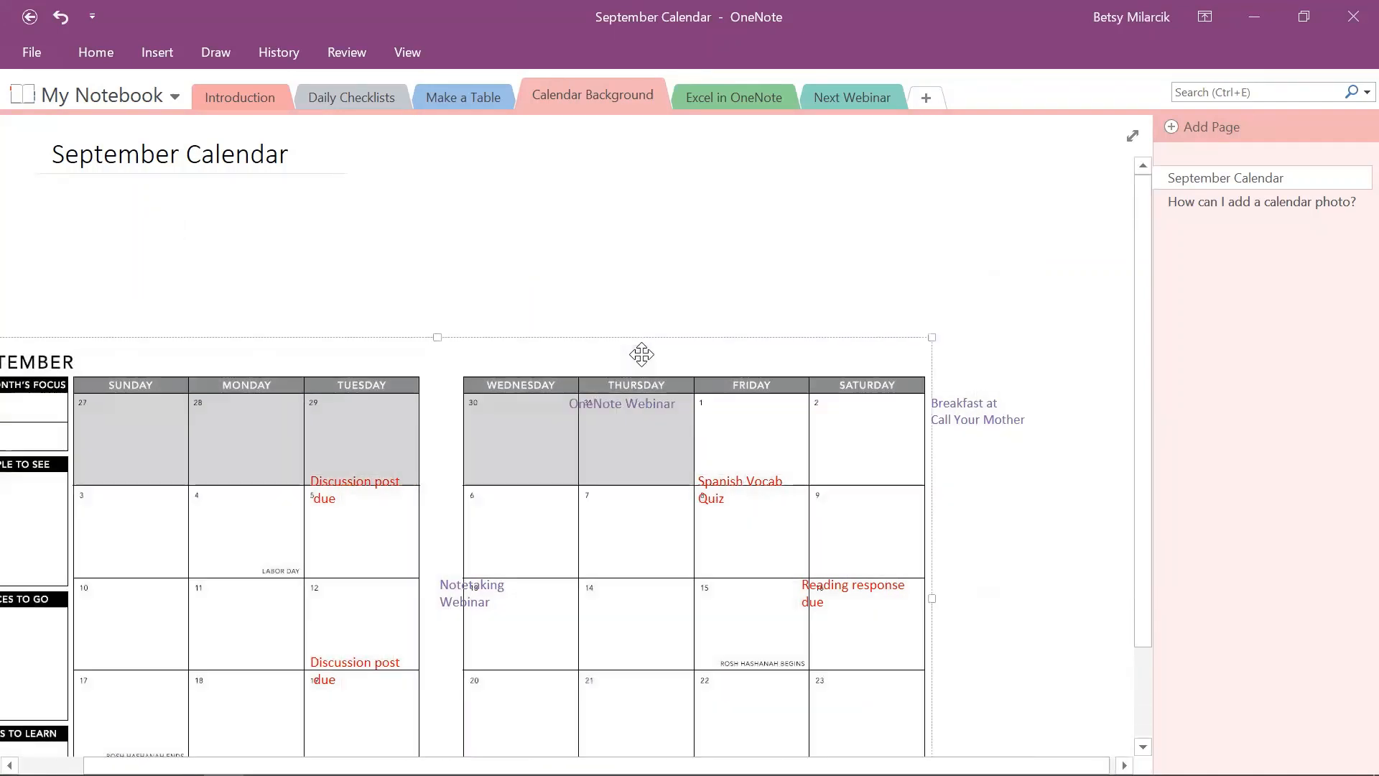
{"action": "left_click", "coordinate": [60, 17]}
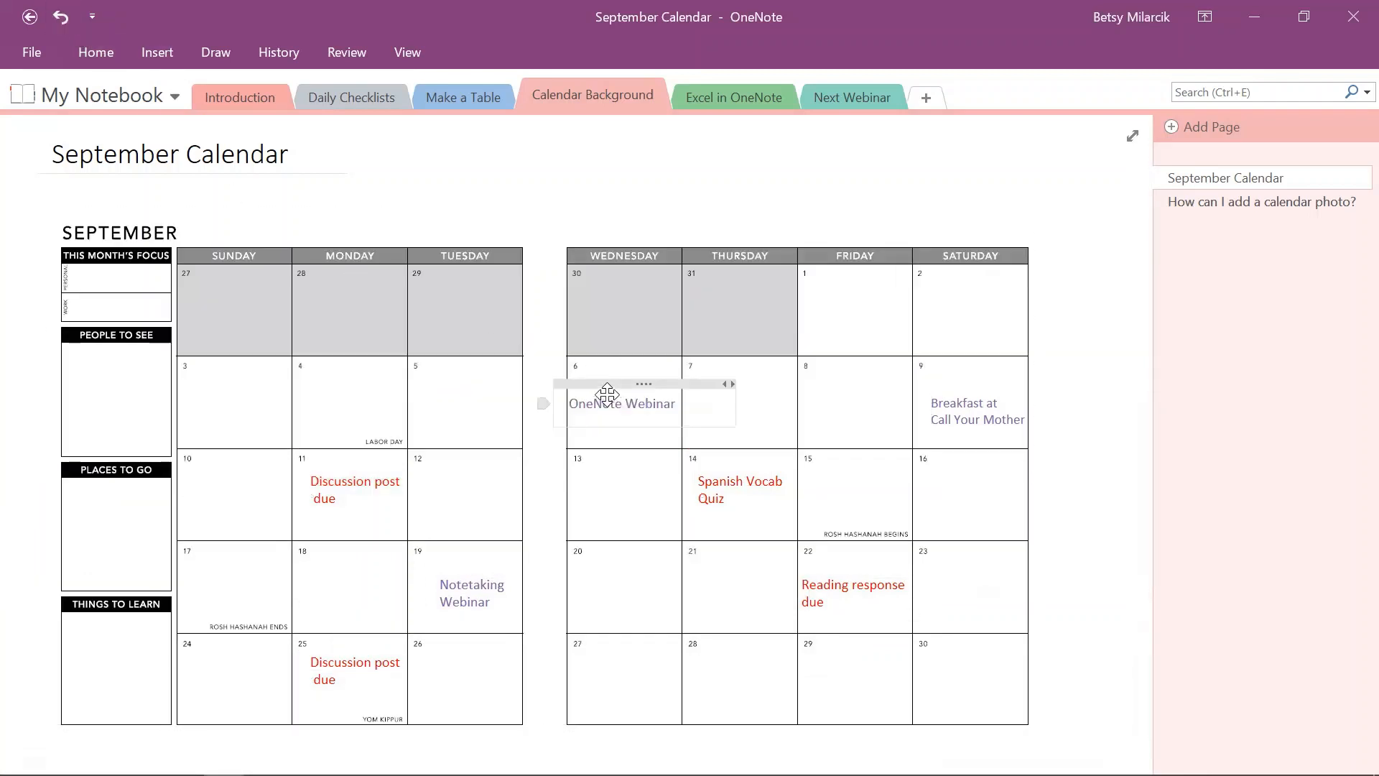
Examine the text boxes laid over the calendar, selecting the "Call Your Mother" line of the September 9 entry.
{"action": "left_click", "coordinate": [957, 403]}
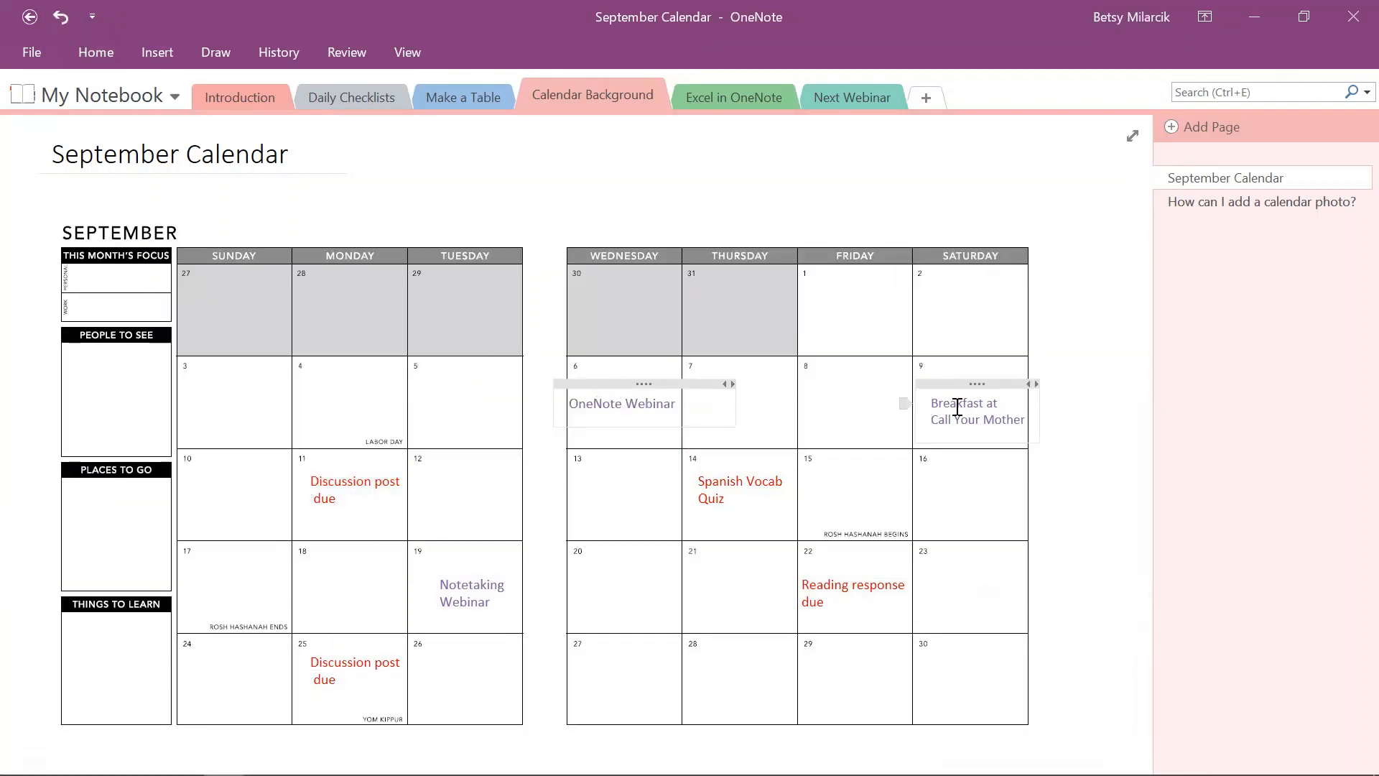
{"action": "left_click", "coordinate": [1072, 278]}
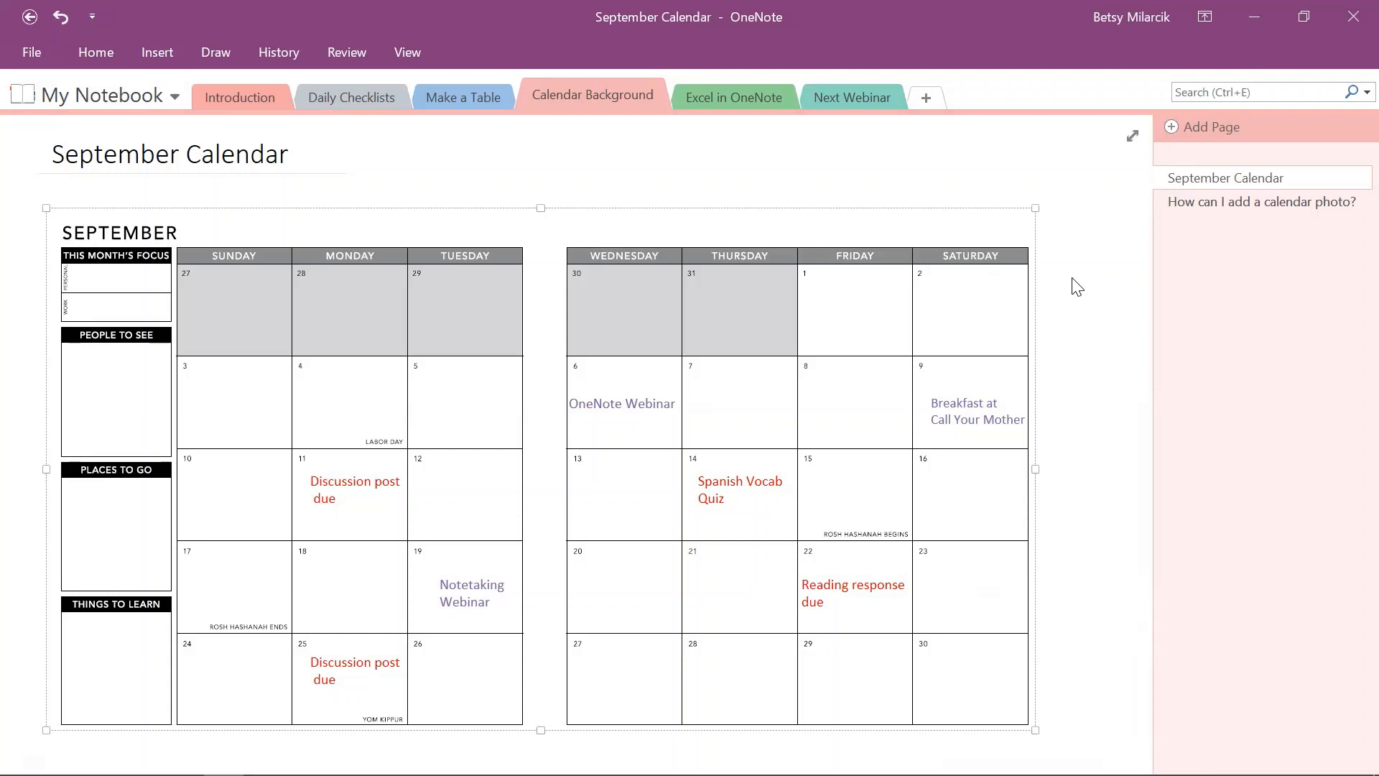
{"action": "left_click", "coordinate": [978, 415]}
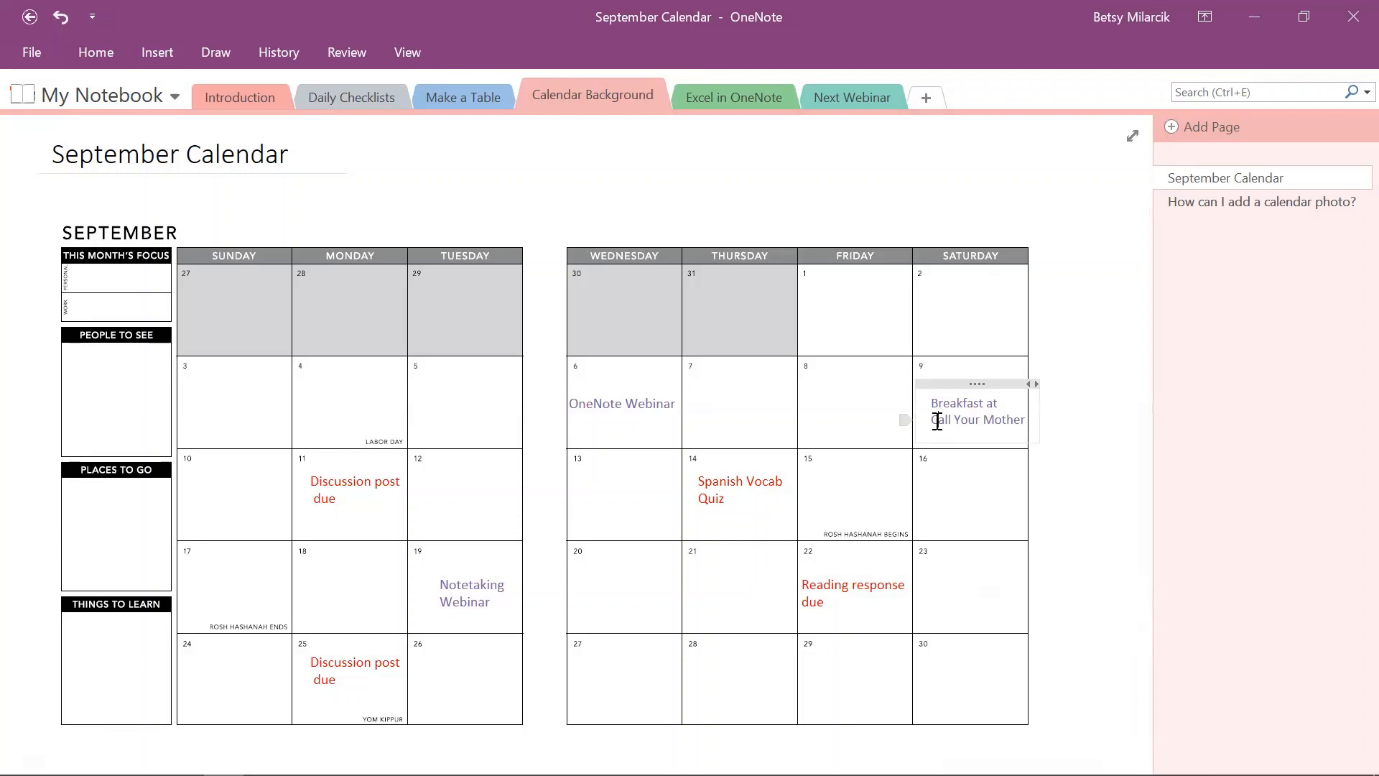
{"action": "left_click", "coordinate": [902, 421]}
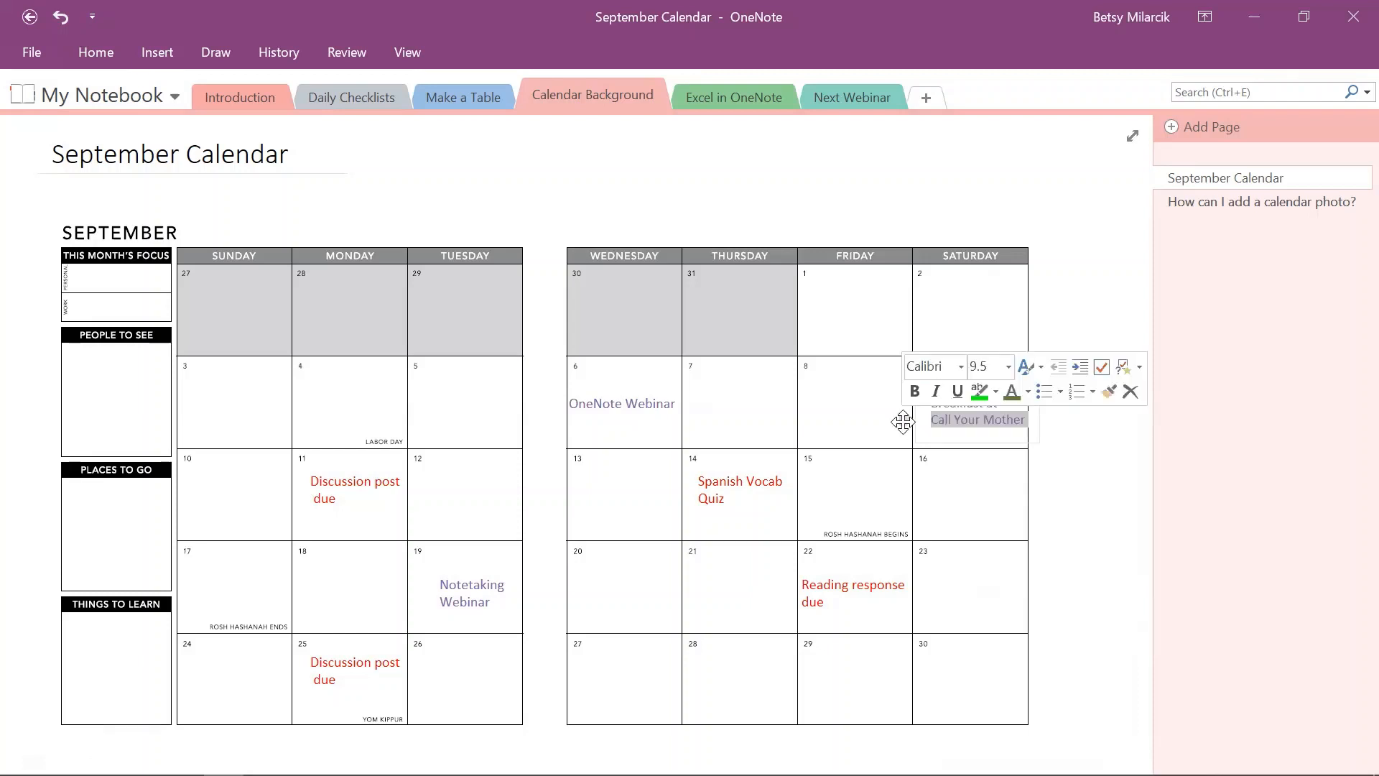
{"action": "left_click", "coordinate": [998, 474]}
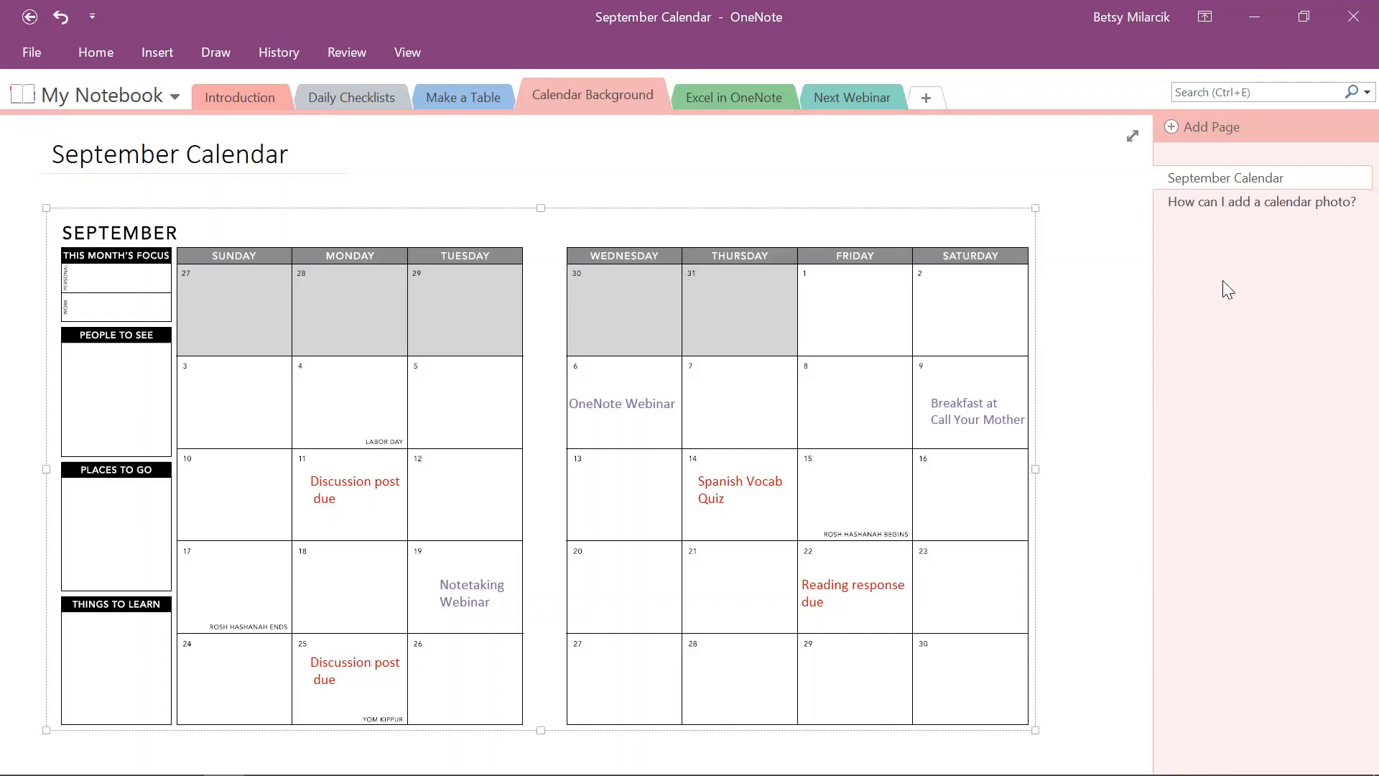
Open the "How can I add a calendar photo?" page and read the tips on finding and inserting a calendar template.
{"action": "left_click", "coordinate": [1251, 208]}
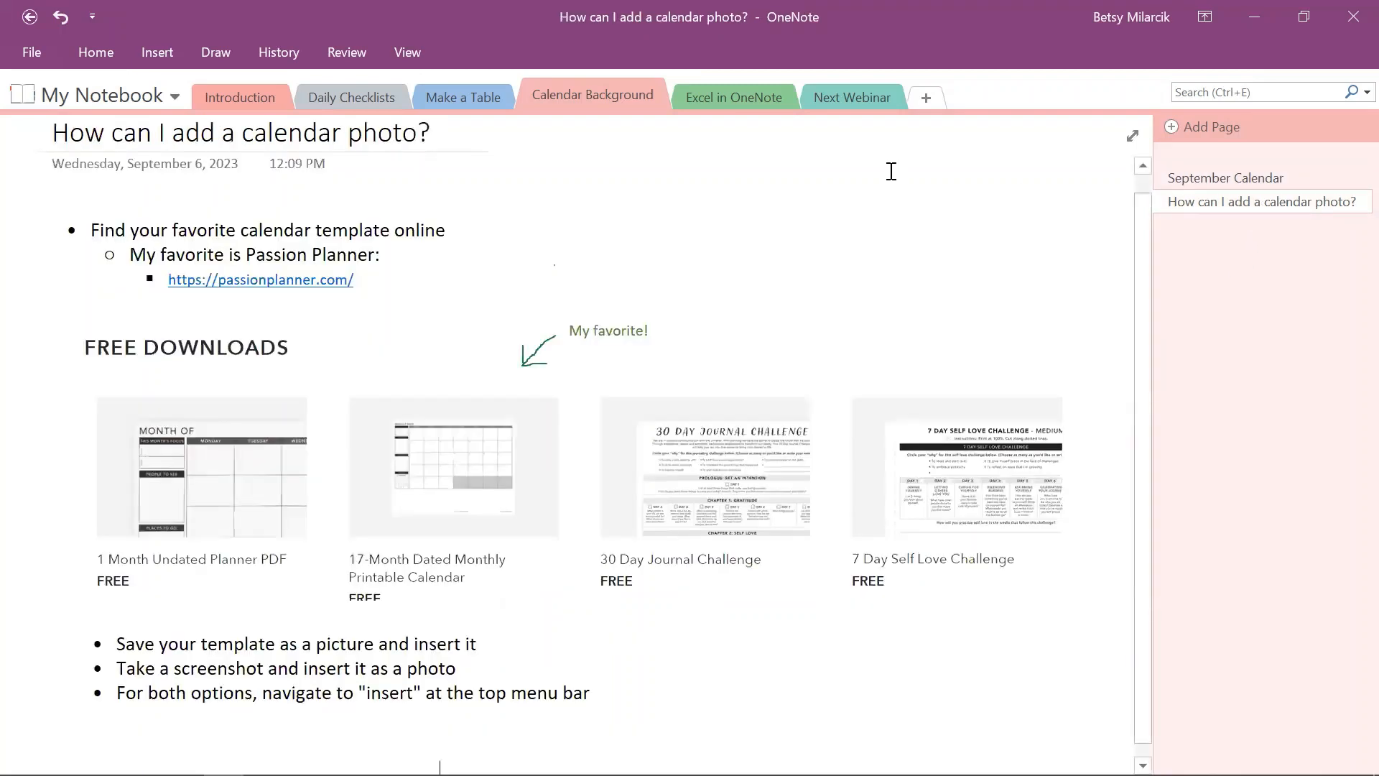
{"action": "scroll", "coordinate": [890, 171], "scroll_direction": "up", "scroll_amount": 1}
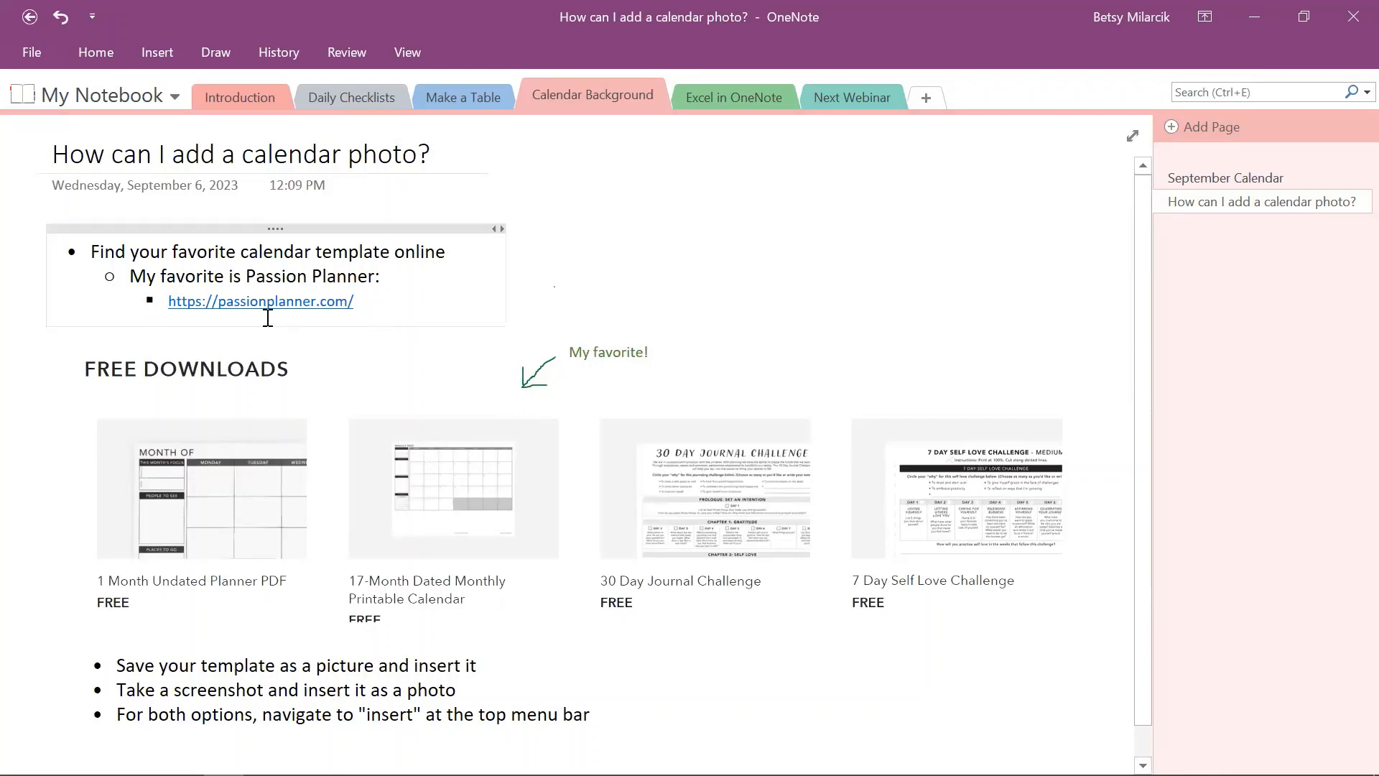
{"action": "scroll", "coordinate": [307, 325], "scroll_direction": "down", "scroll_amount": 1}
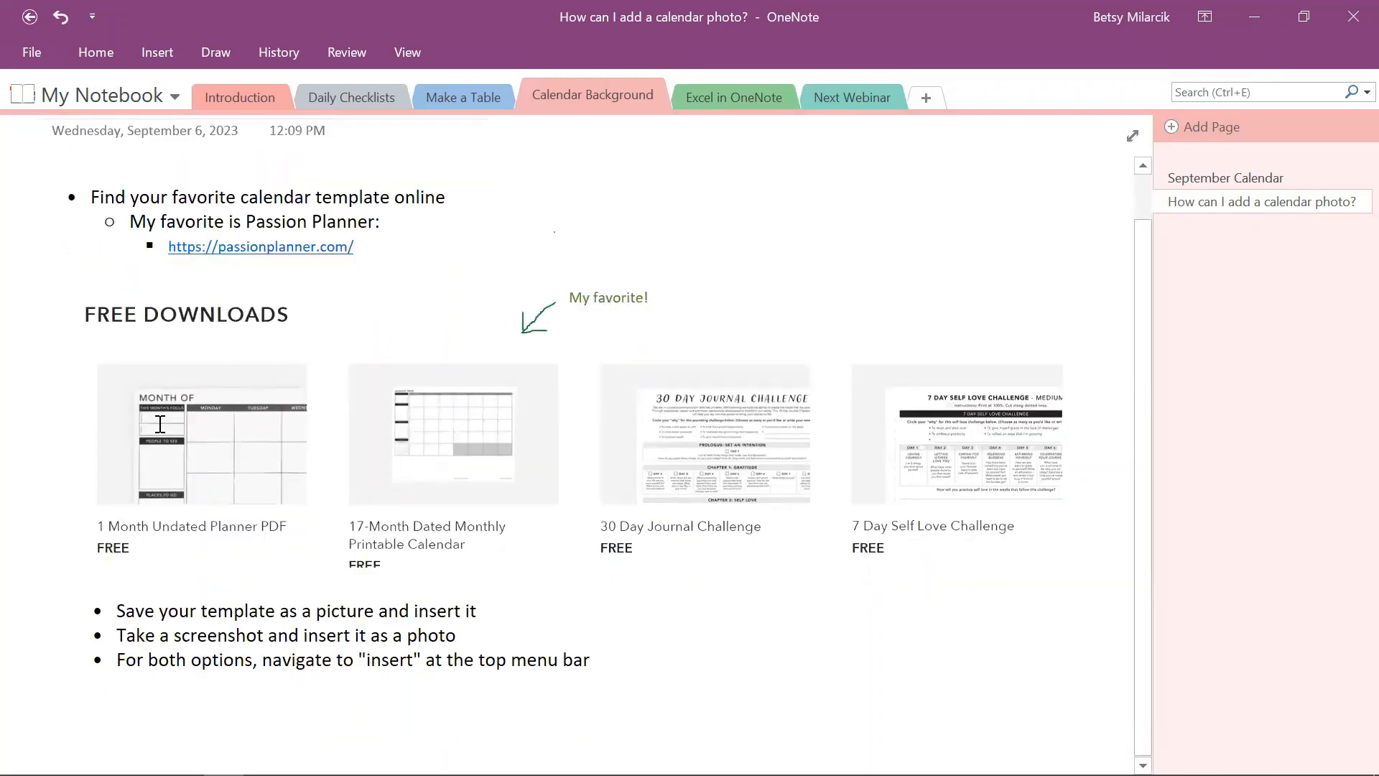
{"action": "left_click", "coordinate": [367, 454]}
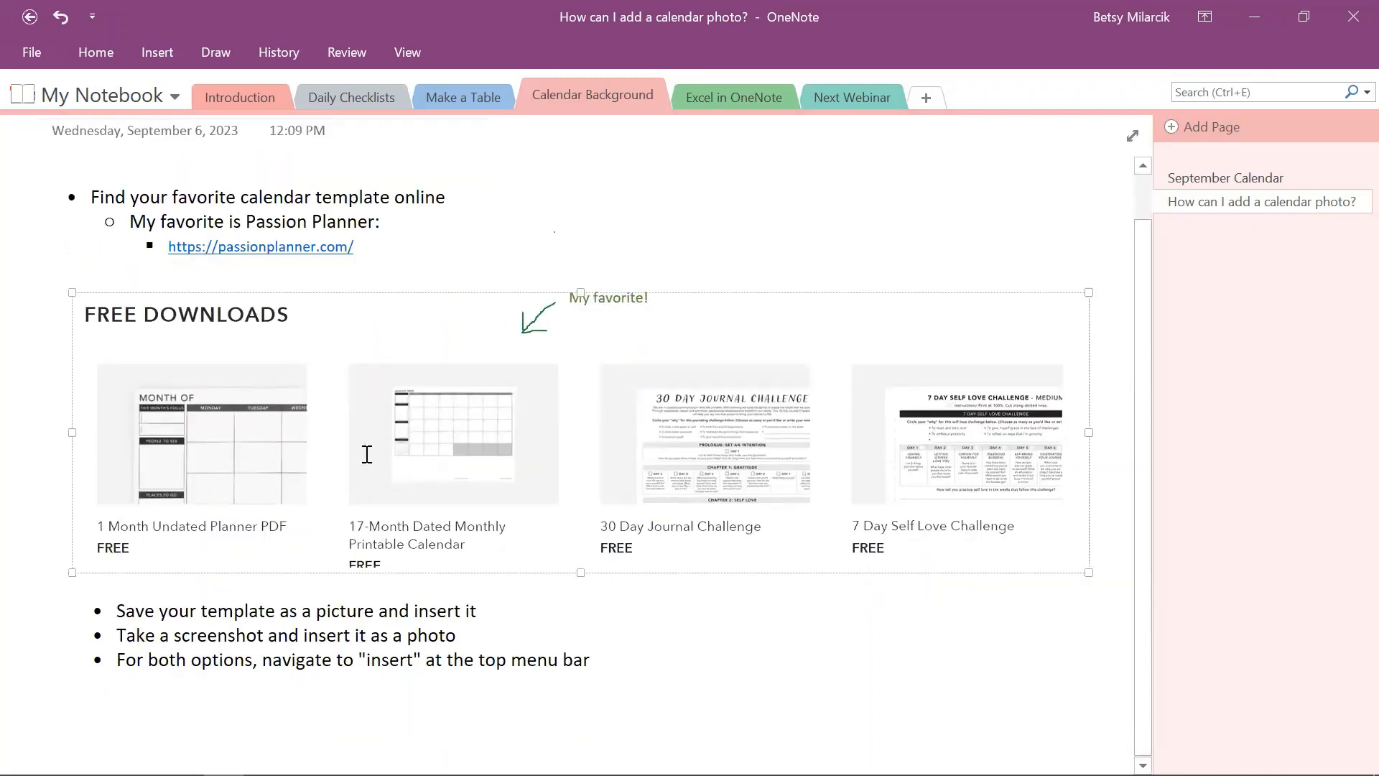
{"action": "left_click", "coordinate": [746, 611]}
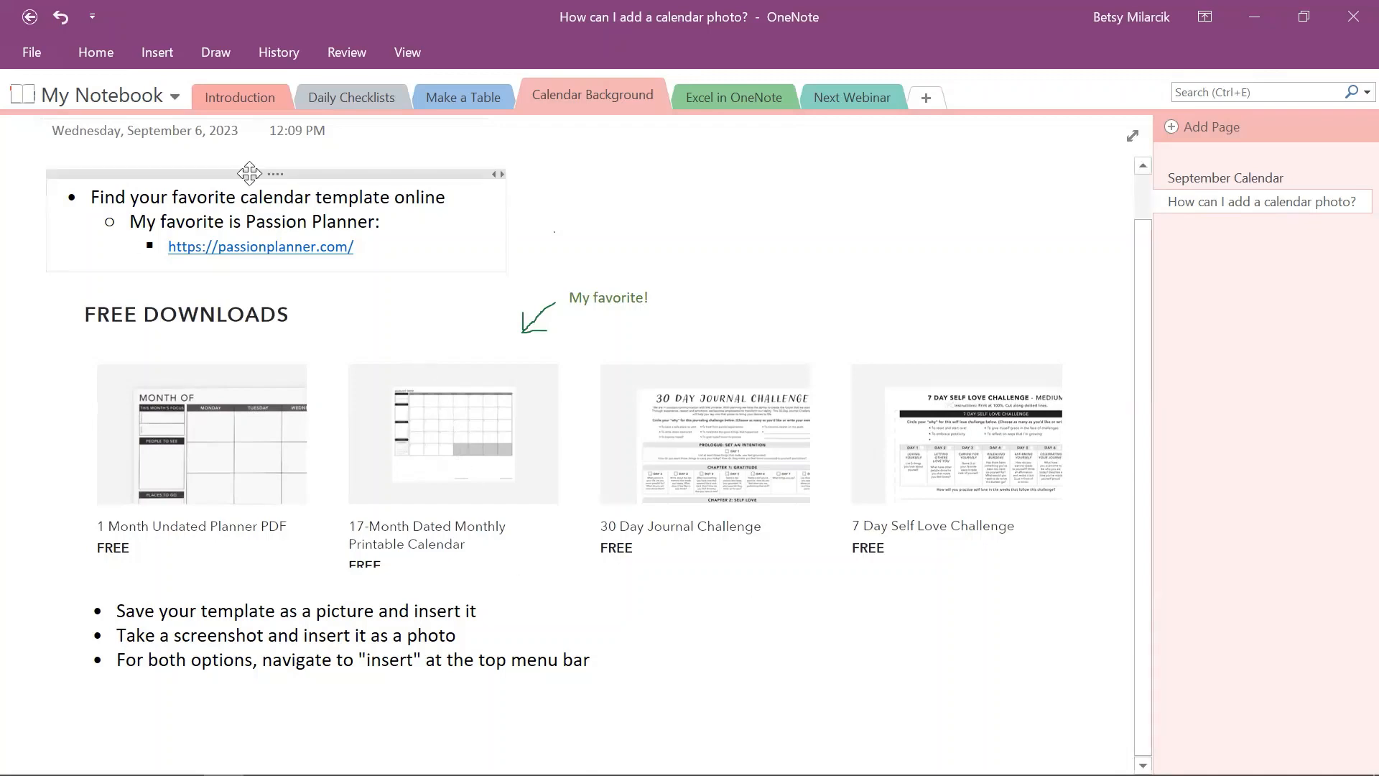
View the options for inserting pictures and screen clippings on the calendar photo page, without inserting anything.
{"action": "left_click", "coordinate": [162, 66]}
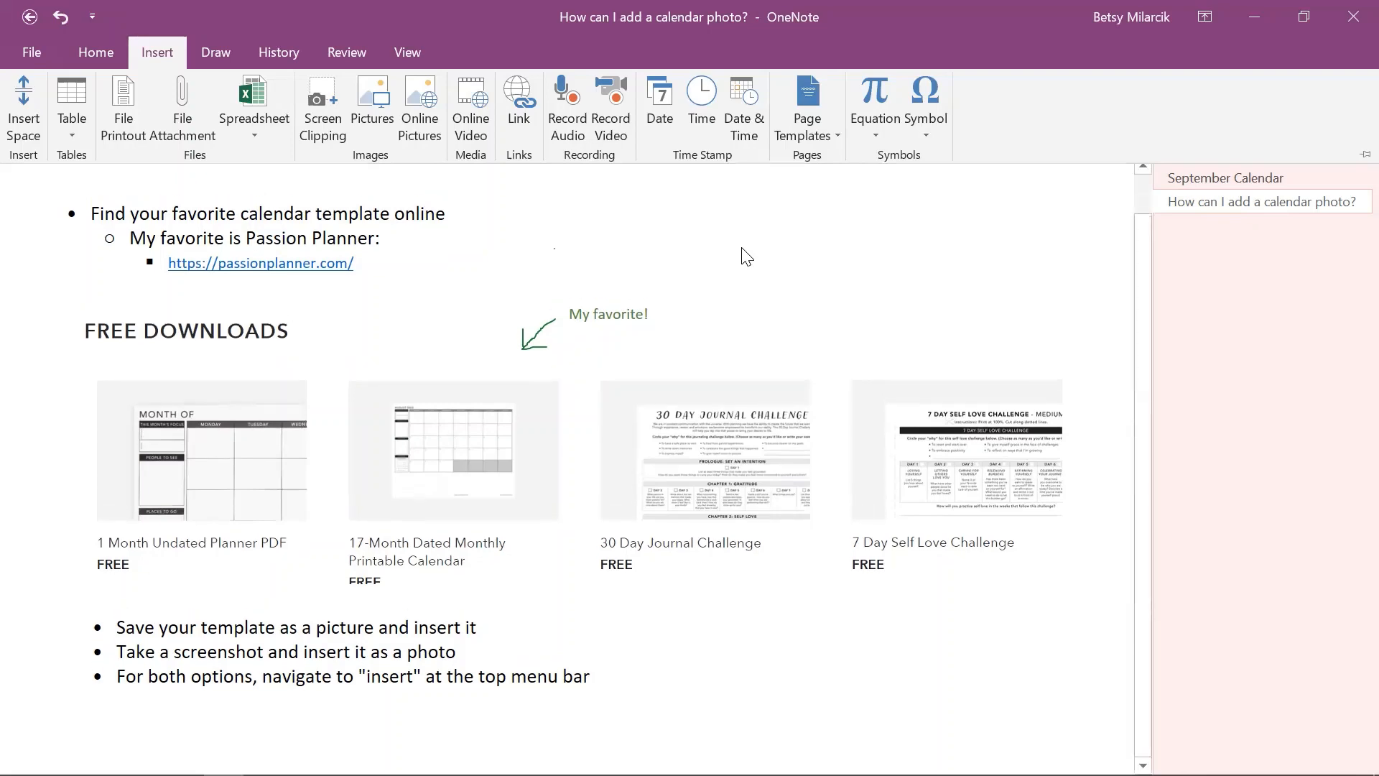
{"action": "scroll", "coordinate": [740, 257], "scroll_direction": "up", "scroll_amount": 1}
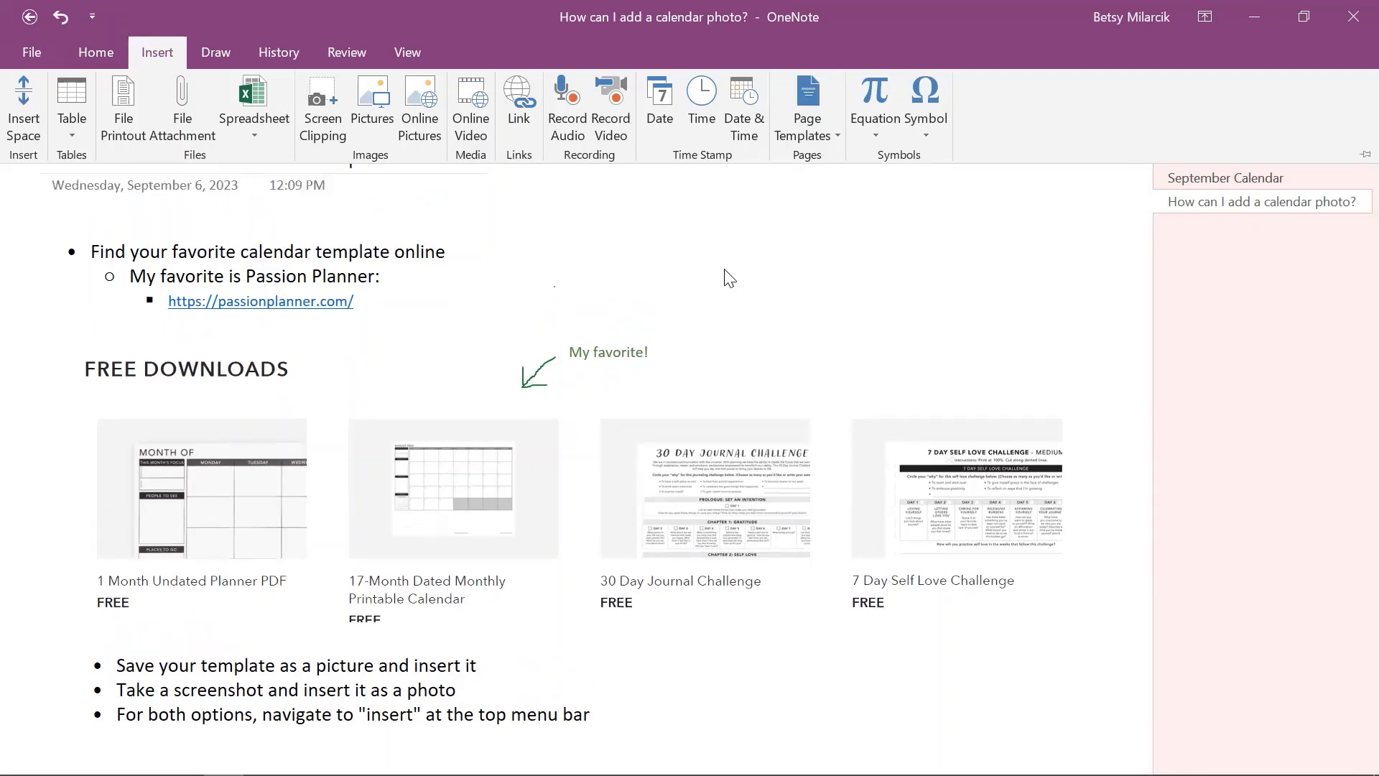
{"action": "left_click", "coordinate": [727, 273]}
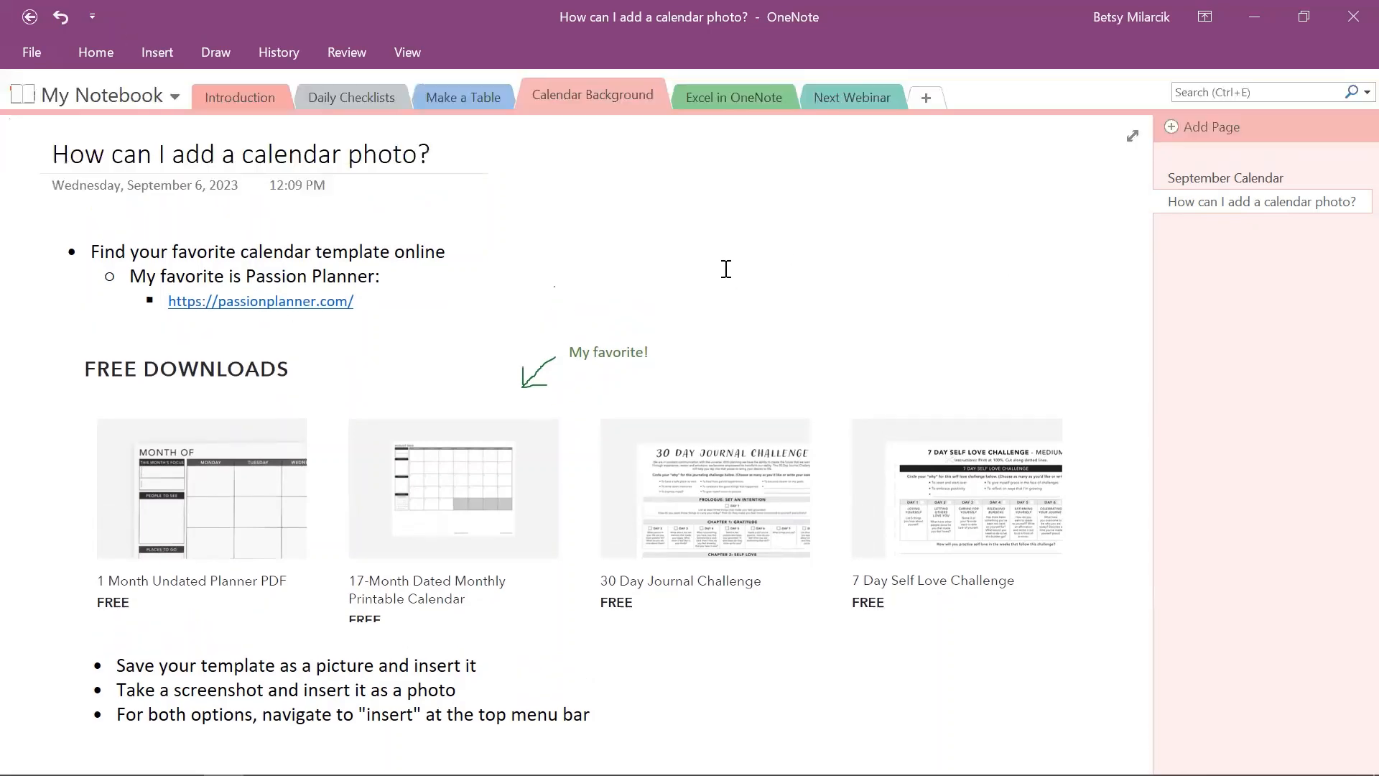
Open the Excel Templates page in the Excel in OneNote section and view the embedded student assignment planner.
{"action": "left_click", "coordinate": [748, 106]}
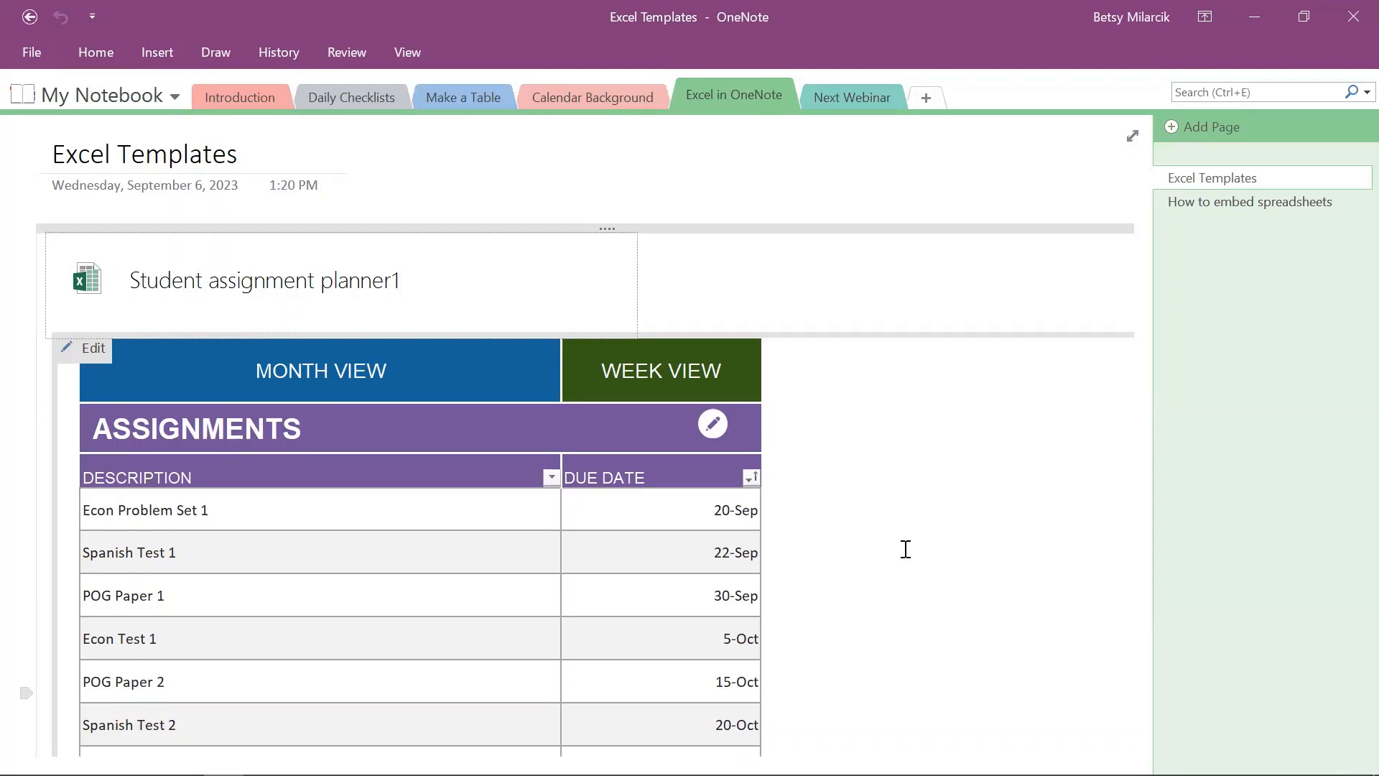
{"action": "scroll", "coordinate": [906, 549], "scroll_direction": "down", "scroll_amount": 1}
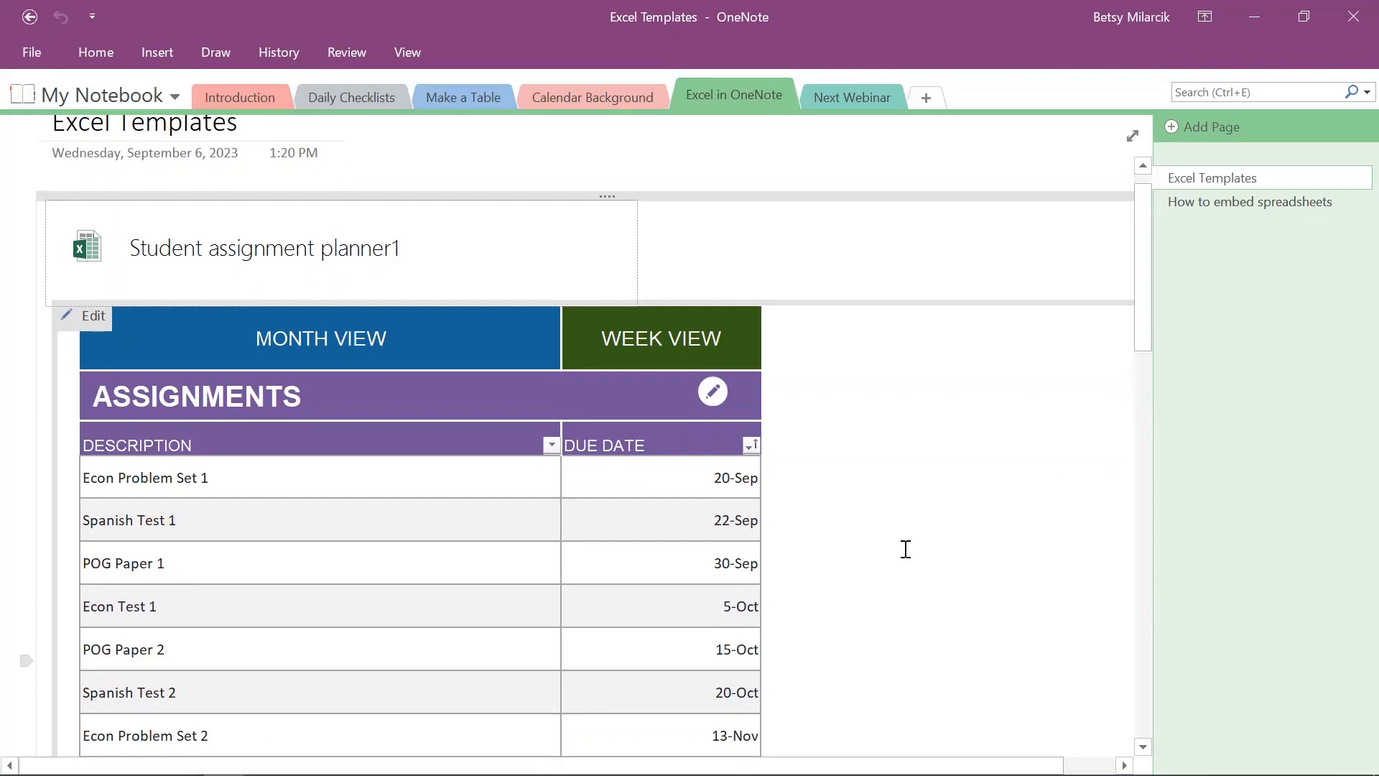
Examine the assignments list with descriptions and due dates in the embedded student assignment planner on the Excel Templates page.
{"action": "scroll", "coordinate": [906, 549], "scroll_direction": "up", "scroll_amount": 1}
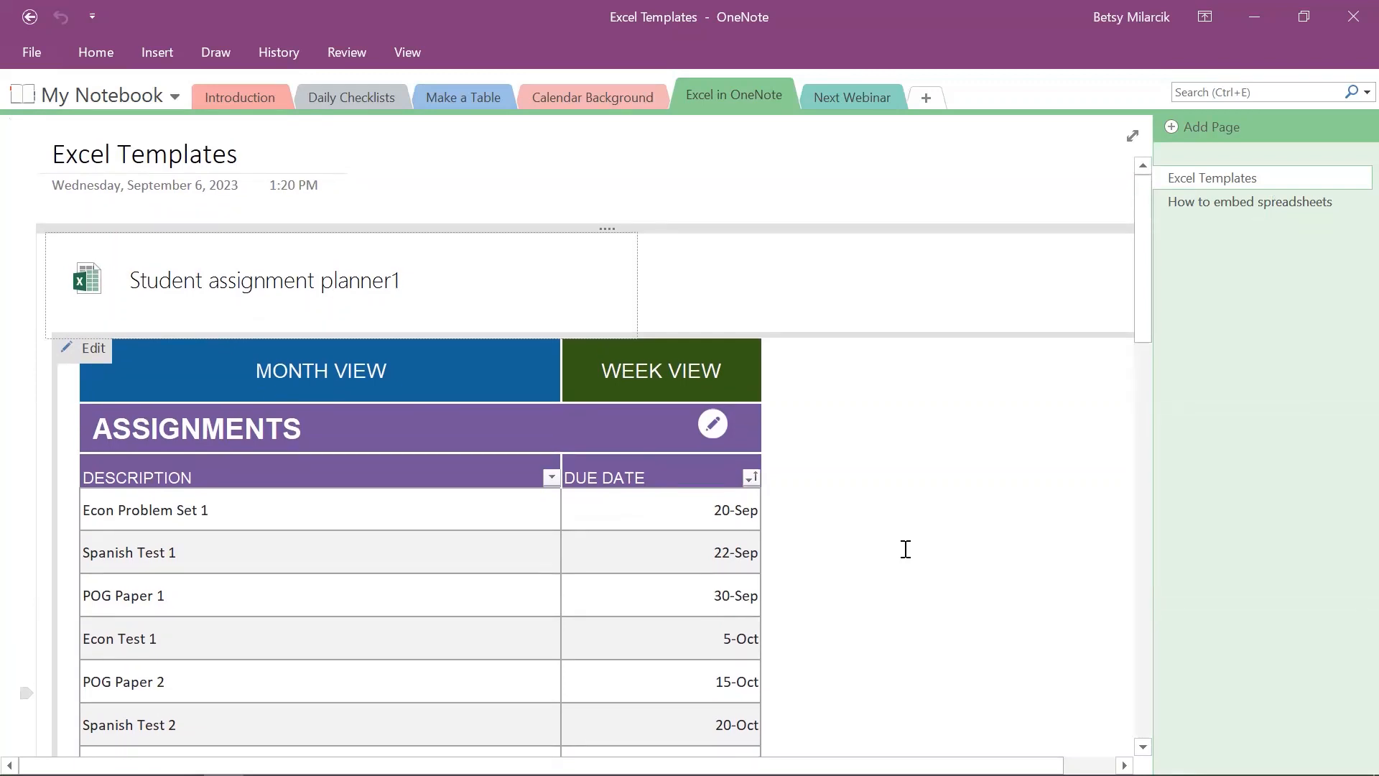
{"action": "scroll", "coordinate": [906, 549], "scroll_direction": "down", "scroll_amount": 6}
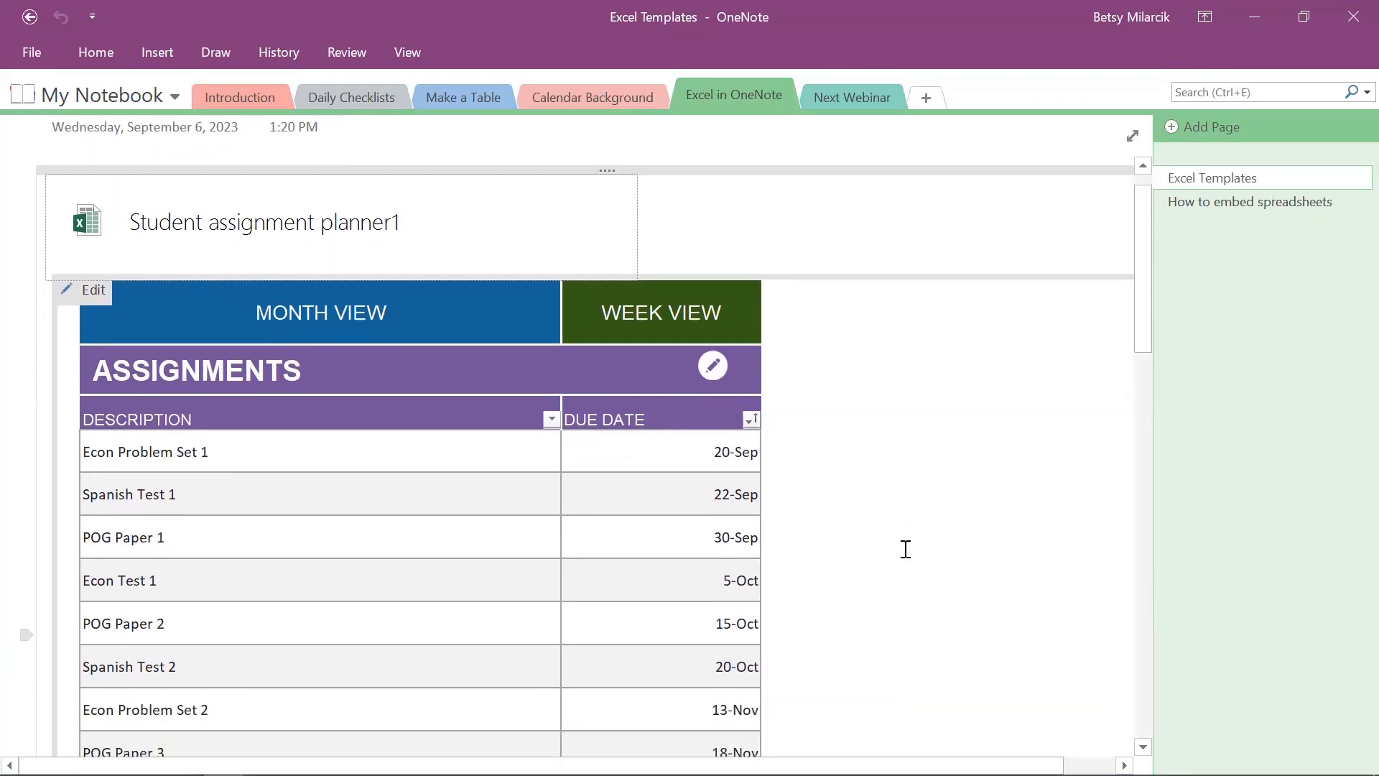
{"action": "scroll", "coordinate": [906, 549], "scroll_direction": "up", "scroll_amount": 1}
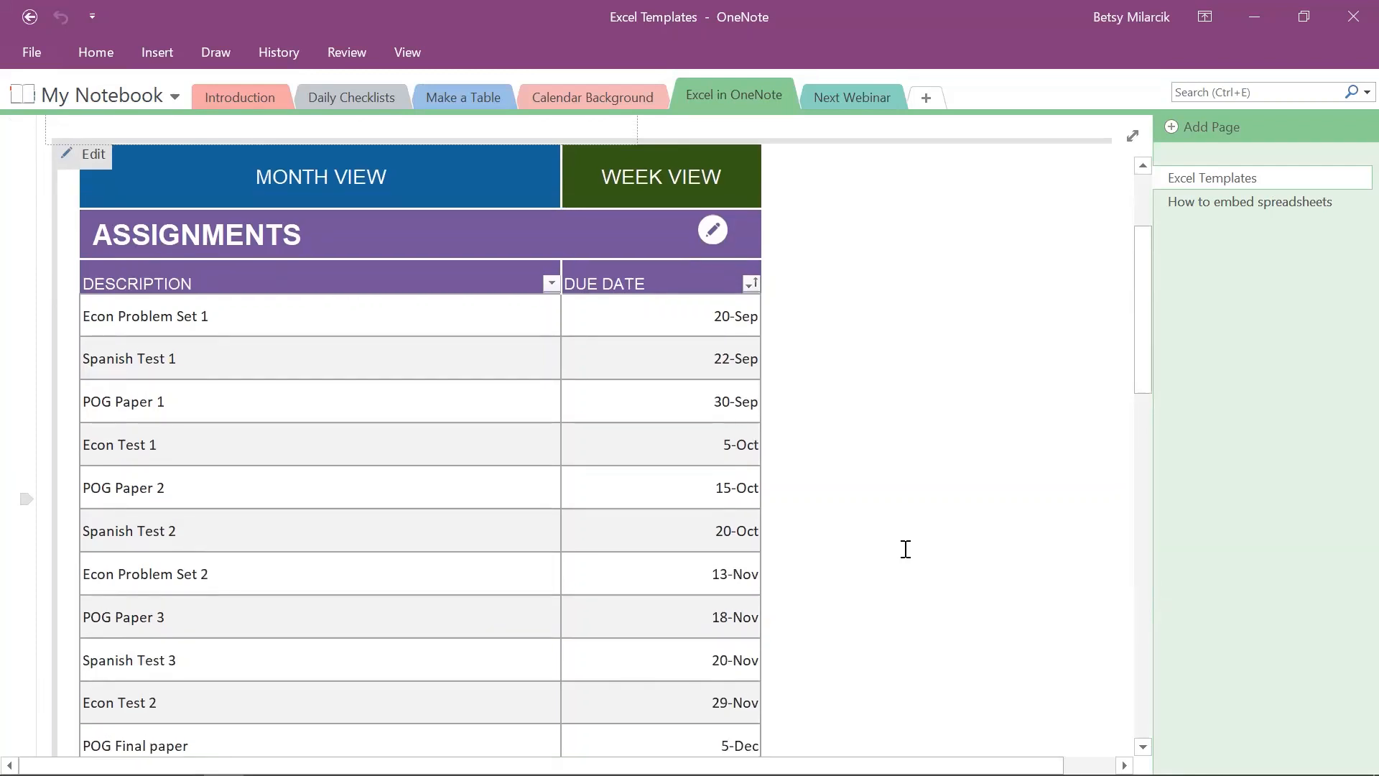
{"action": "scroll", "coordinate": [905, 549], "scroll_direction": "down", "scroll_amount": 1}
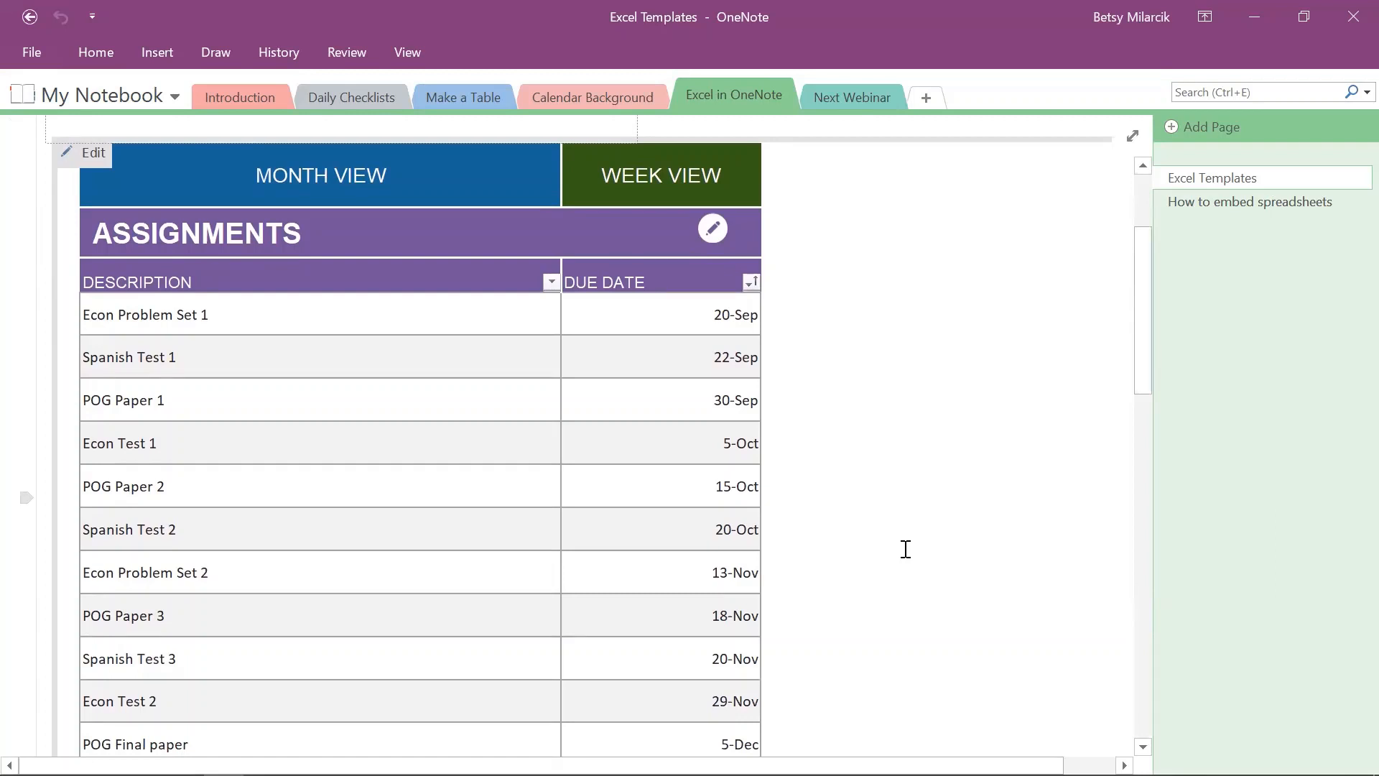
{"action": "scroll", "coordinate": [906, 549], "scroll_direction": "down", "scroll_amount": 3}
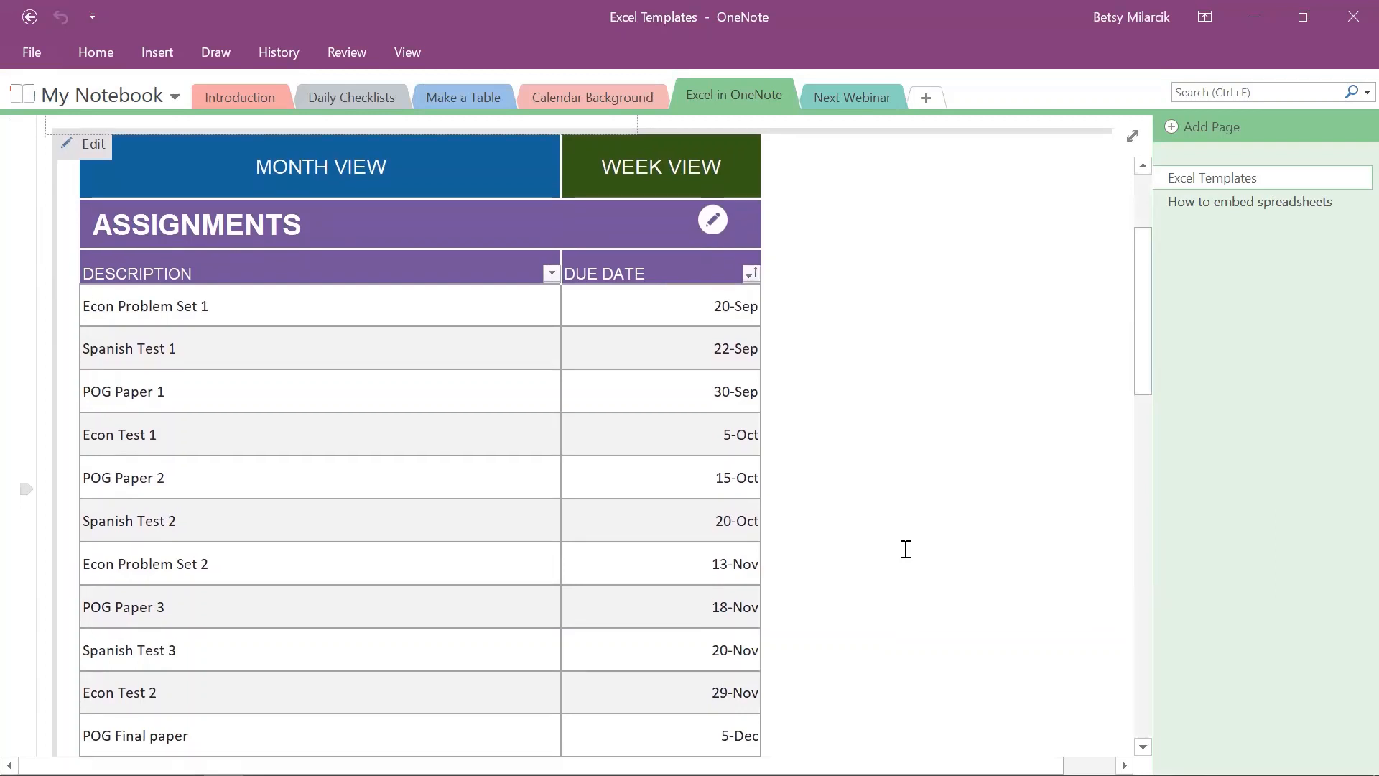
{"action": "scroll", "coordinate": [905, 549], "scroll_direction": "down", "scroll_amount": 10}
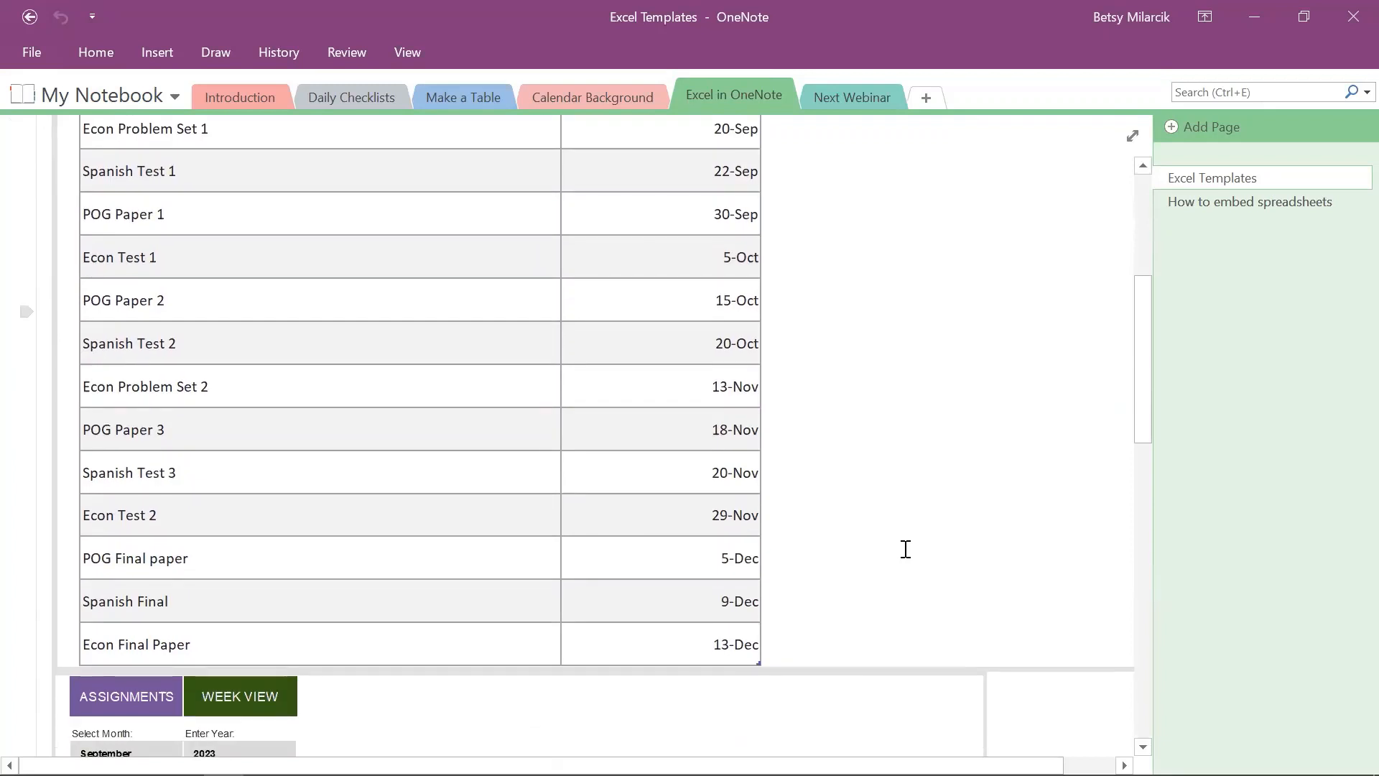
Examine the embedded planner's Month View and Week View calendars for September 2023, and return to the start of the page.
{"action": "scroll", "coordinate": [905, 550], "scroll_direction": "down", "scroll_amount": 7}
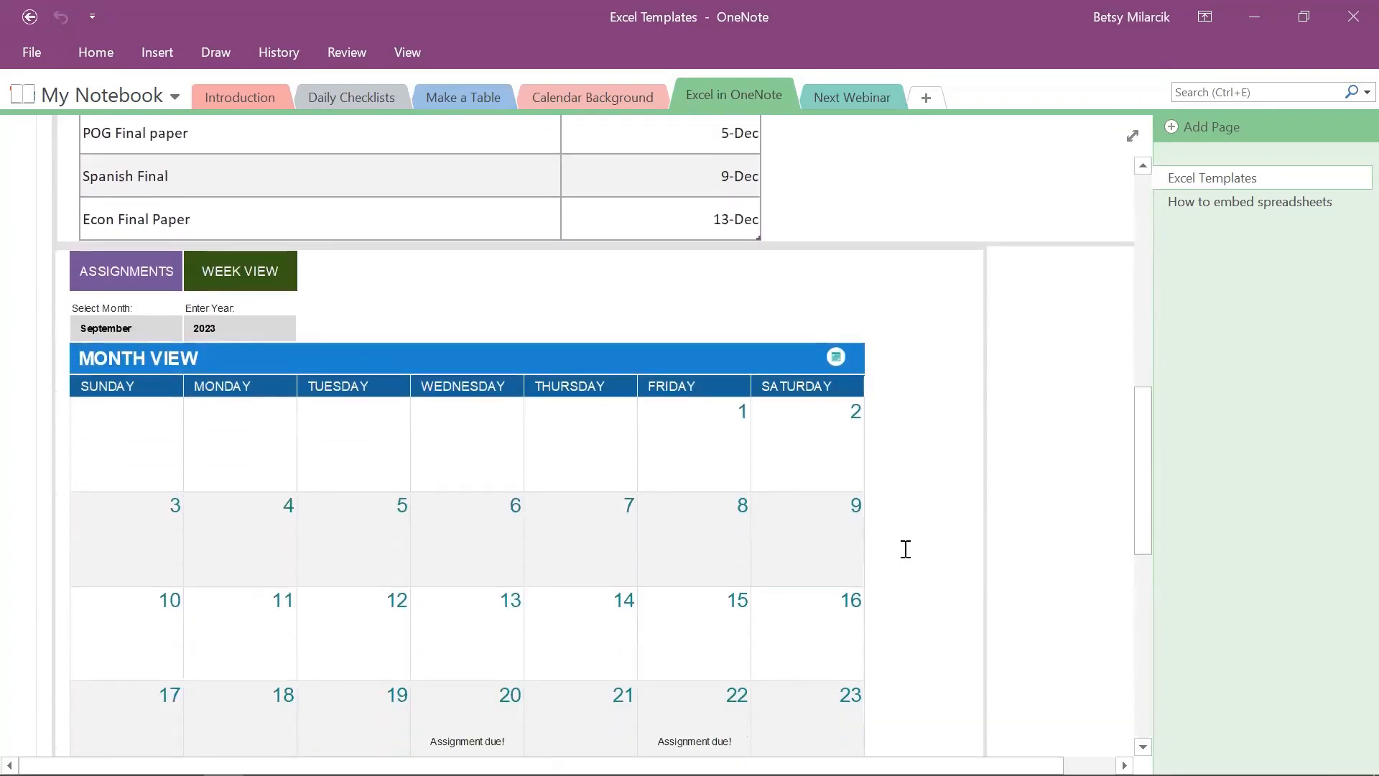
{"action": "scroll", "coordinate": [905, 549], "scroll_direction": "down", "scroll_amount": 1}
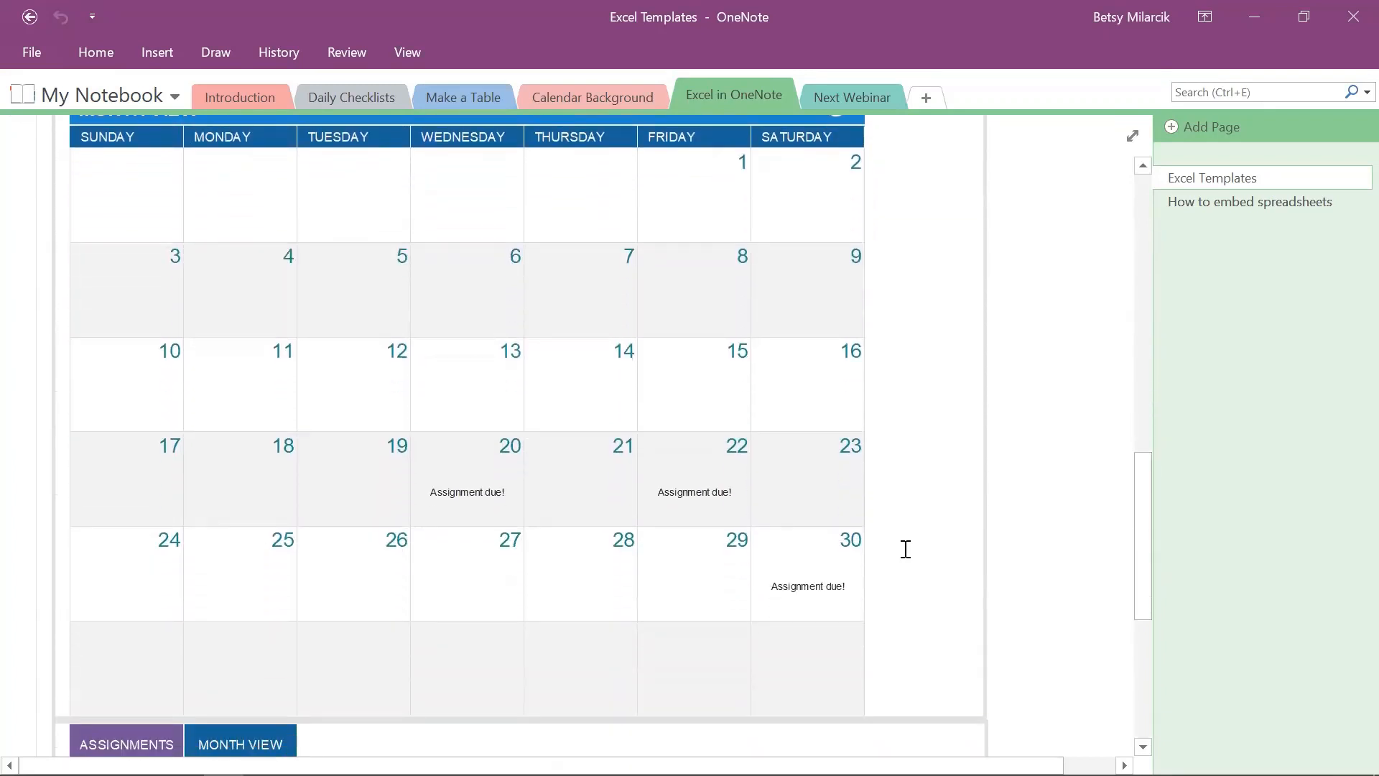
{"action": "scroll", "coordinate": [905, 549], "scroll_direction": "up", "scroll_amount": 1}
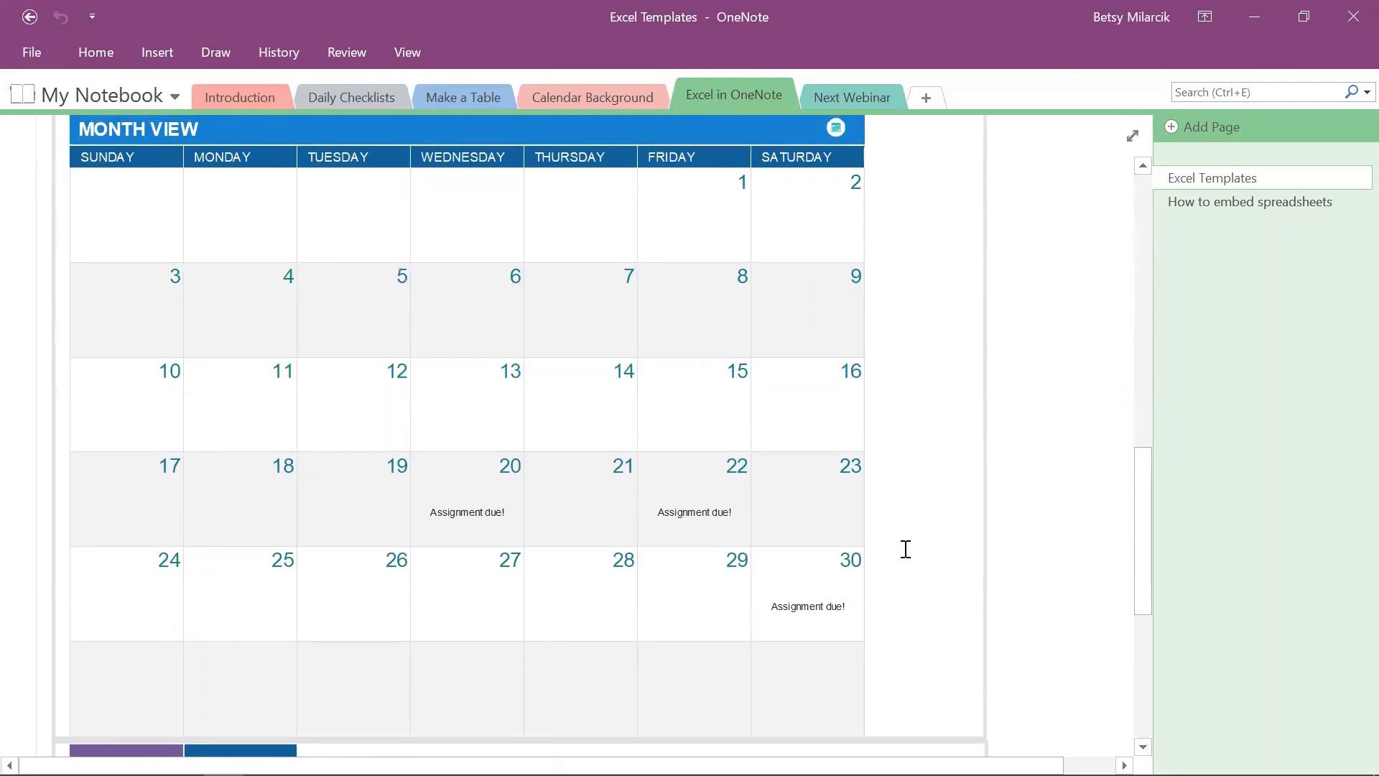
{"action": "scroll", "coordinate": [927, 546], "scroll_direction": "down", "scroll_amount": 10}
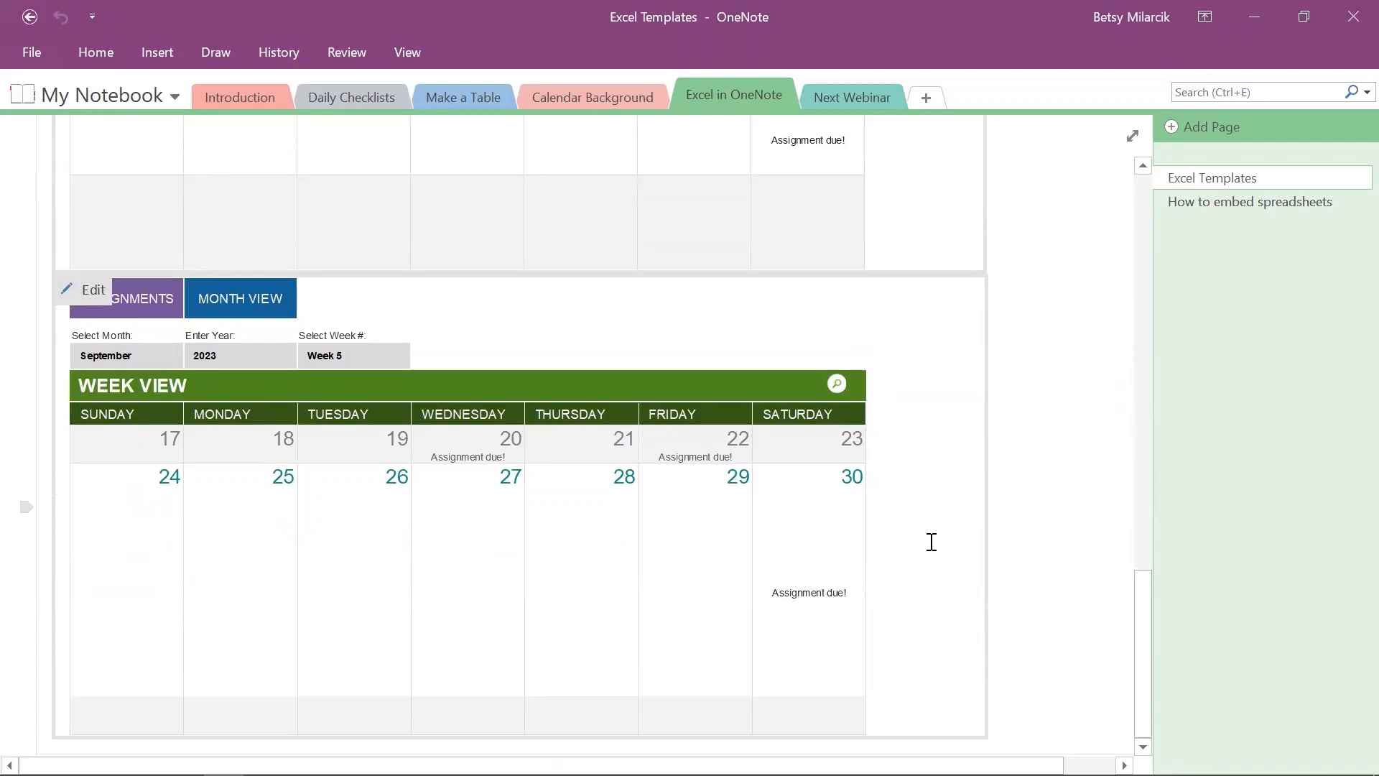
{"action": "scroll", "coordinate": [1013, 462], "scroll_direction": "up", "scroll_amount": 15}
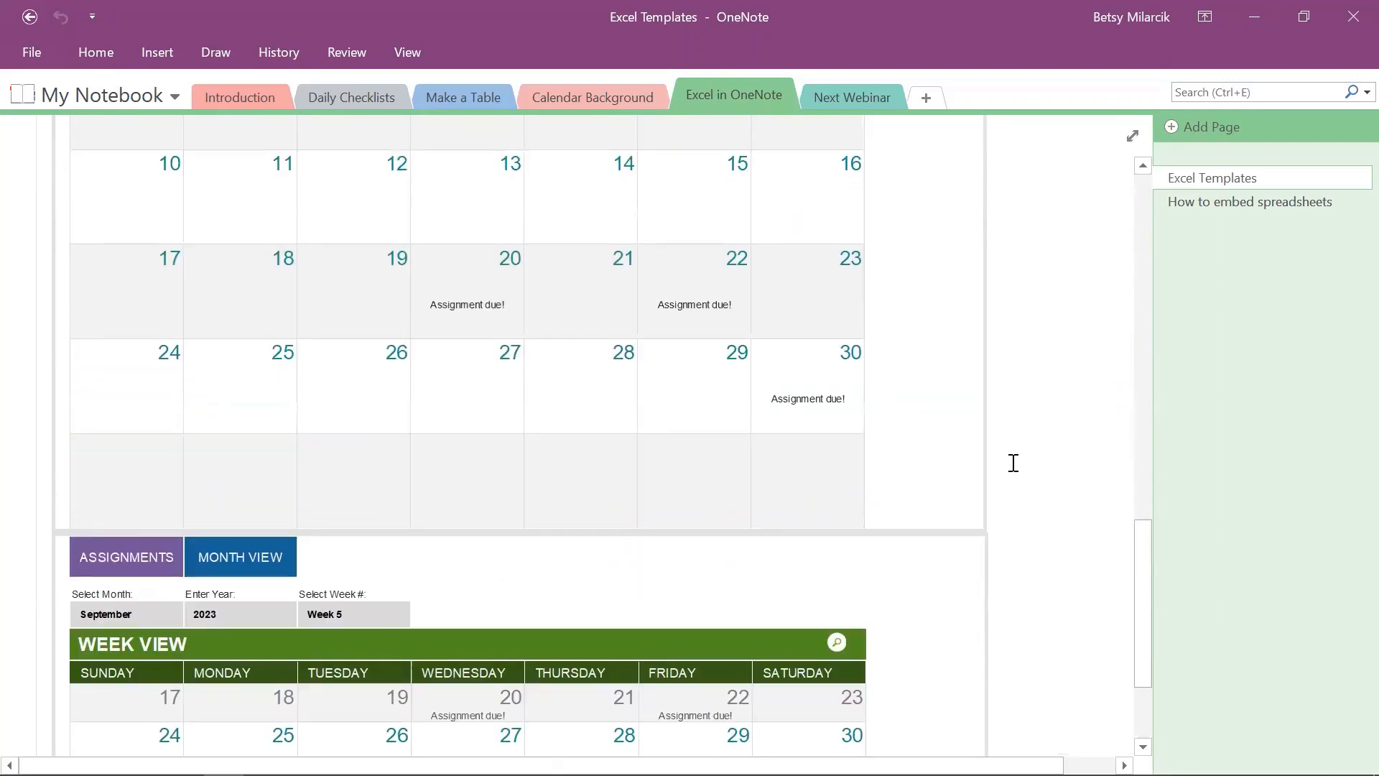
{"action": "scroll", "coordinate": [1013, 462], "scroll_direction": "up", "scroll_amount": 4}
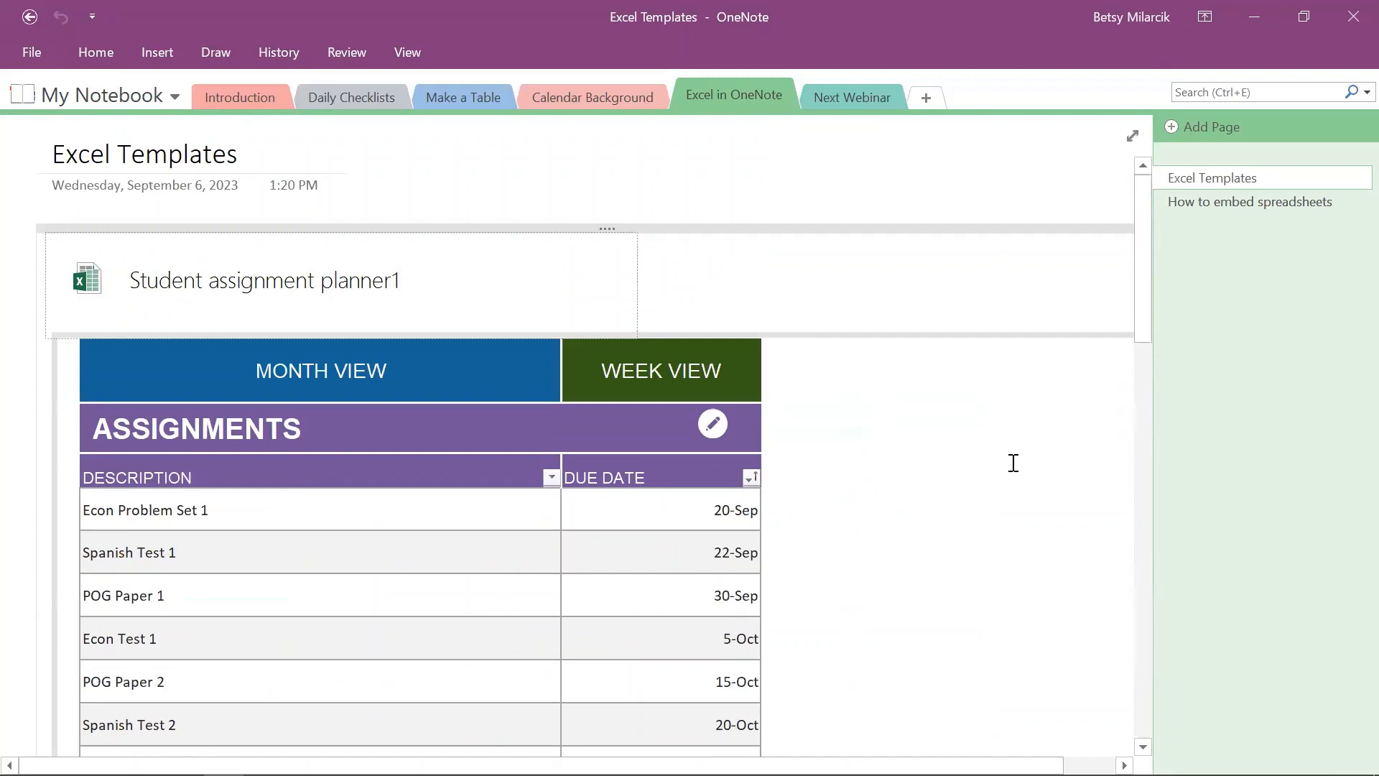
Open the "How to embed spreadsheets" page and view the options for inserting an existing or new Excel spreadsheet, without inserting one.
{"action": "left_click", "coordinate": [1236, 208]}
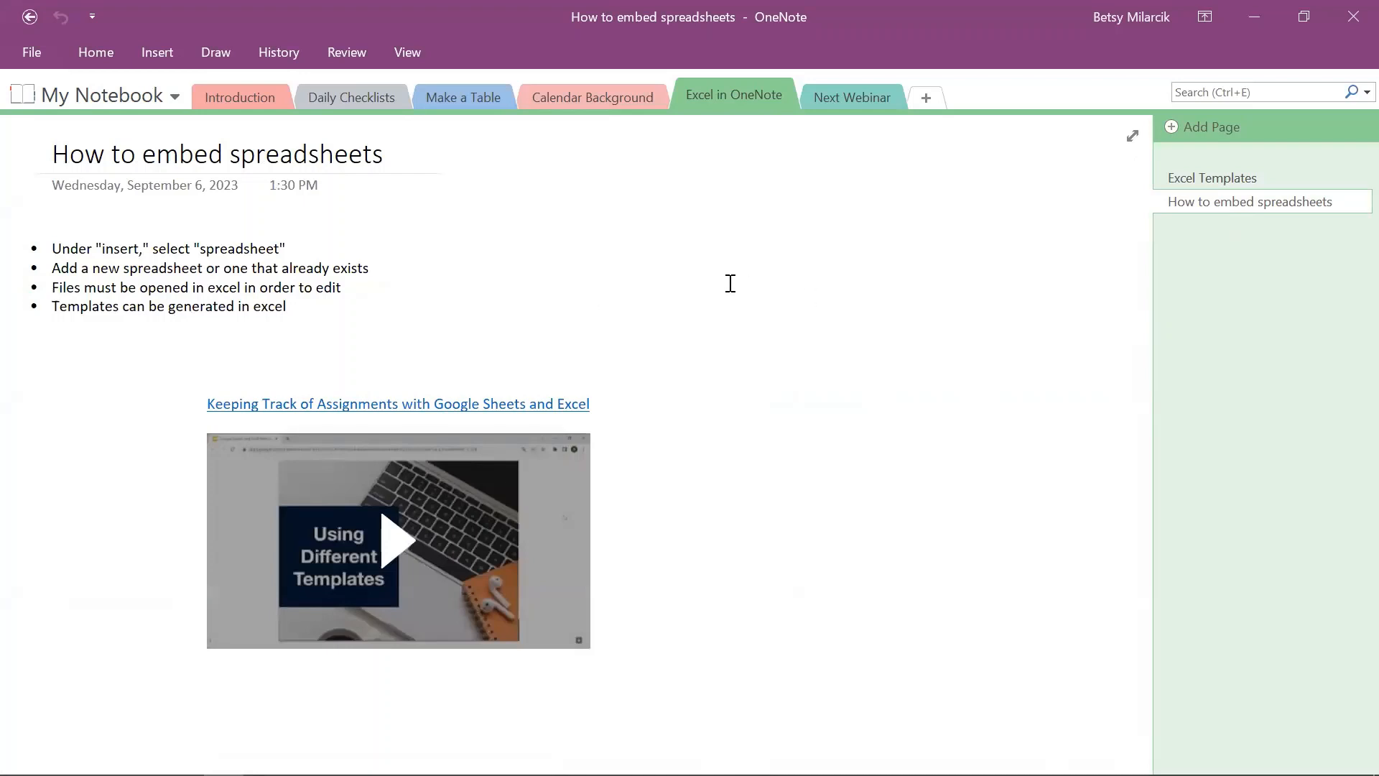
{"action": "left_click", "coordinate": [178, 56]}
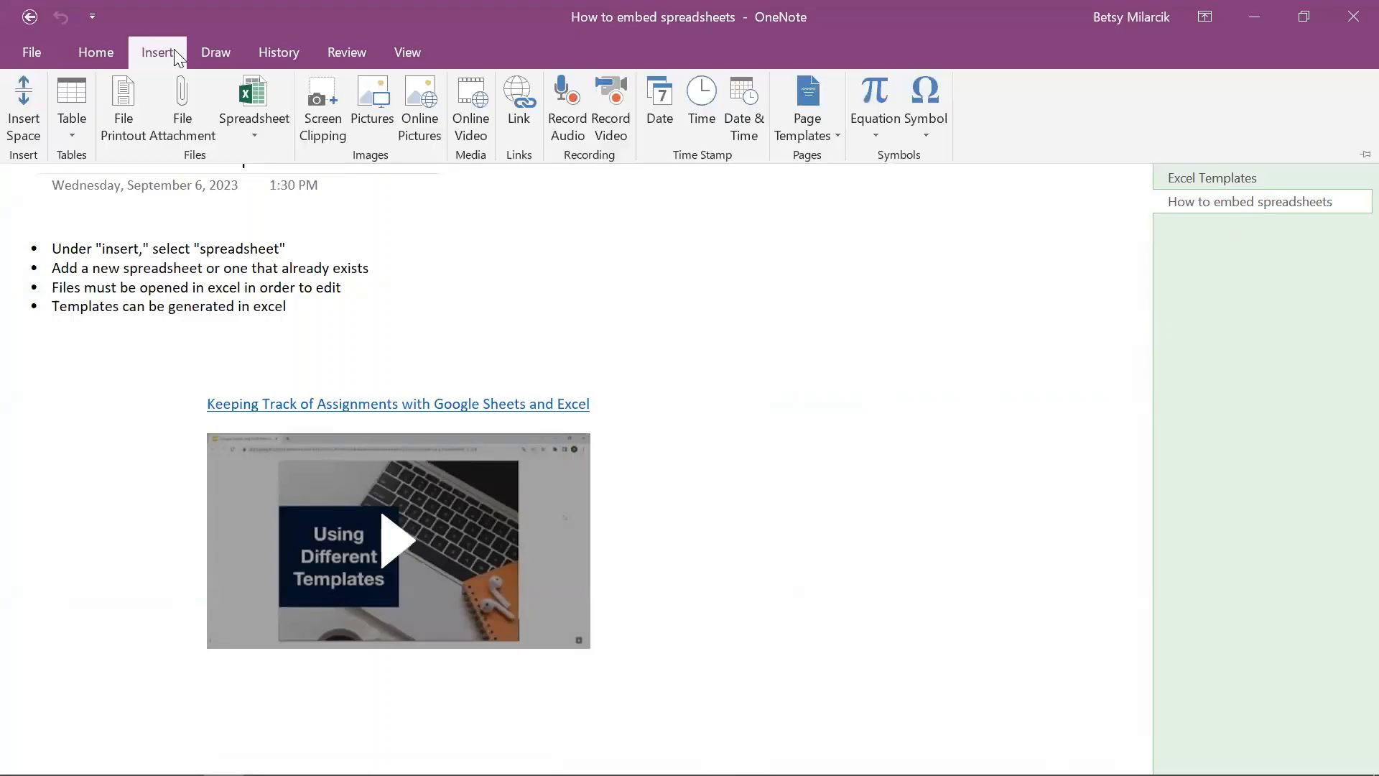
{"action": "left_click", "coordinate": [252, 134]}
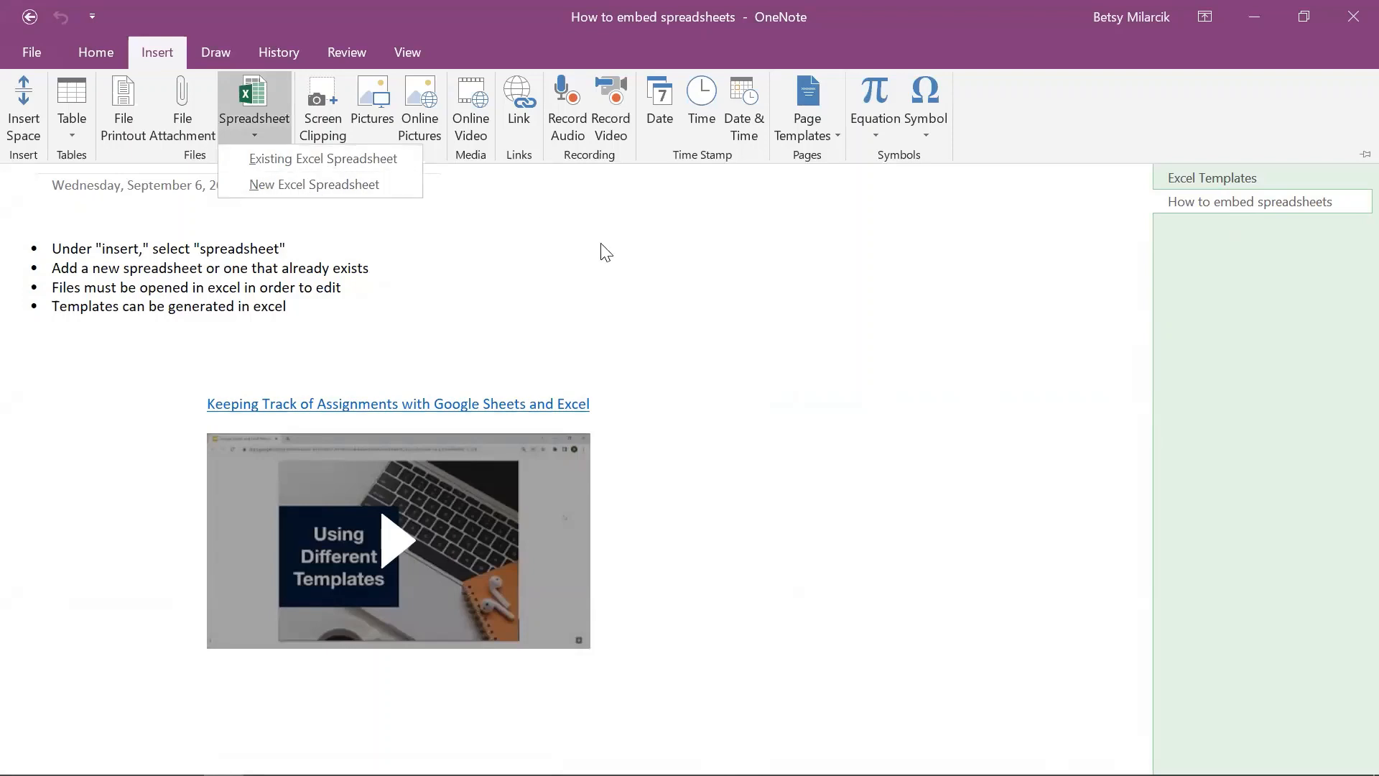
{"action": "key", "text": "Escape"}
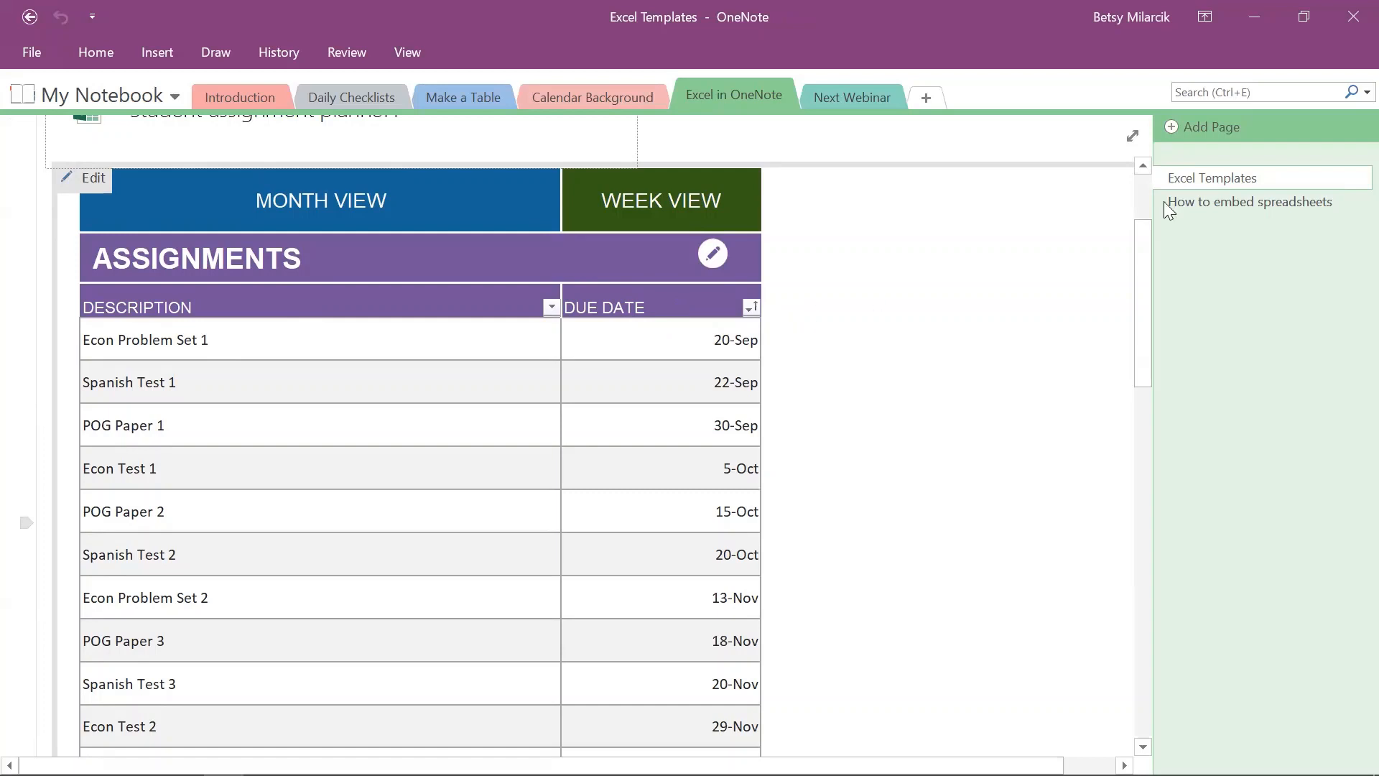
Revisit the pages of the Excel in OneNote section, and open the Next Webinar section to view the upcoming webinar's details.
{"action": "left_click", "coordinate": [1240, 201]}
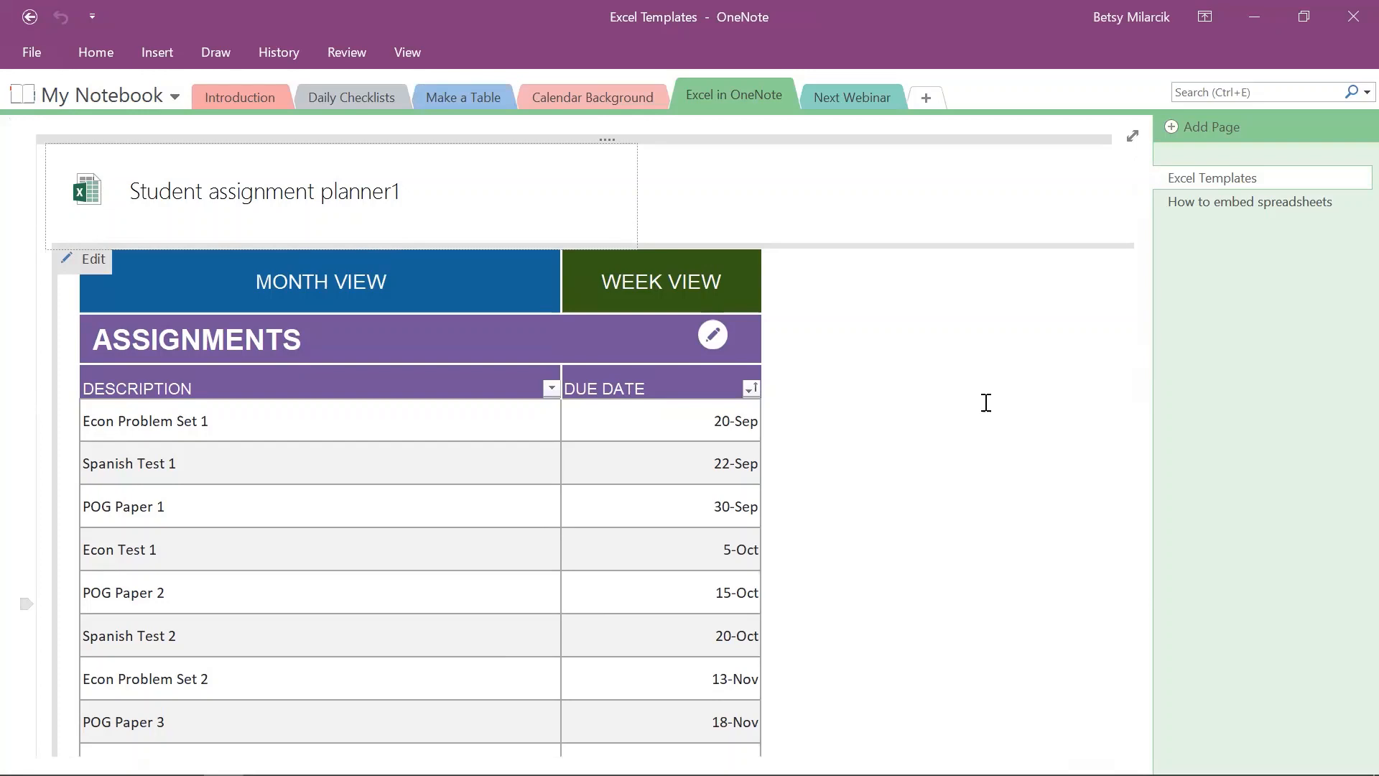
{"action": "scroll", "coordinate": [986, 402], "scroll_direction": "up", "scroll_amount": 1}
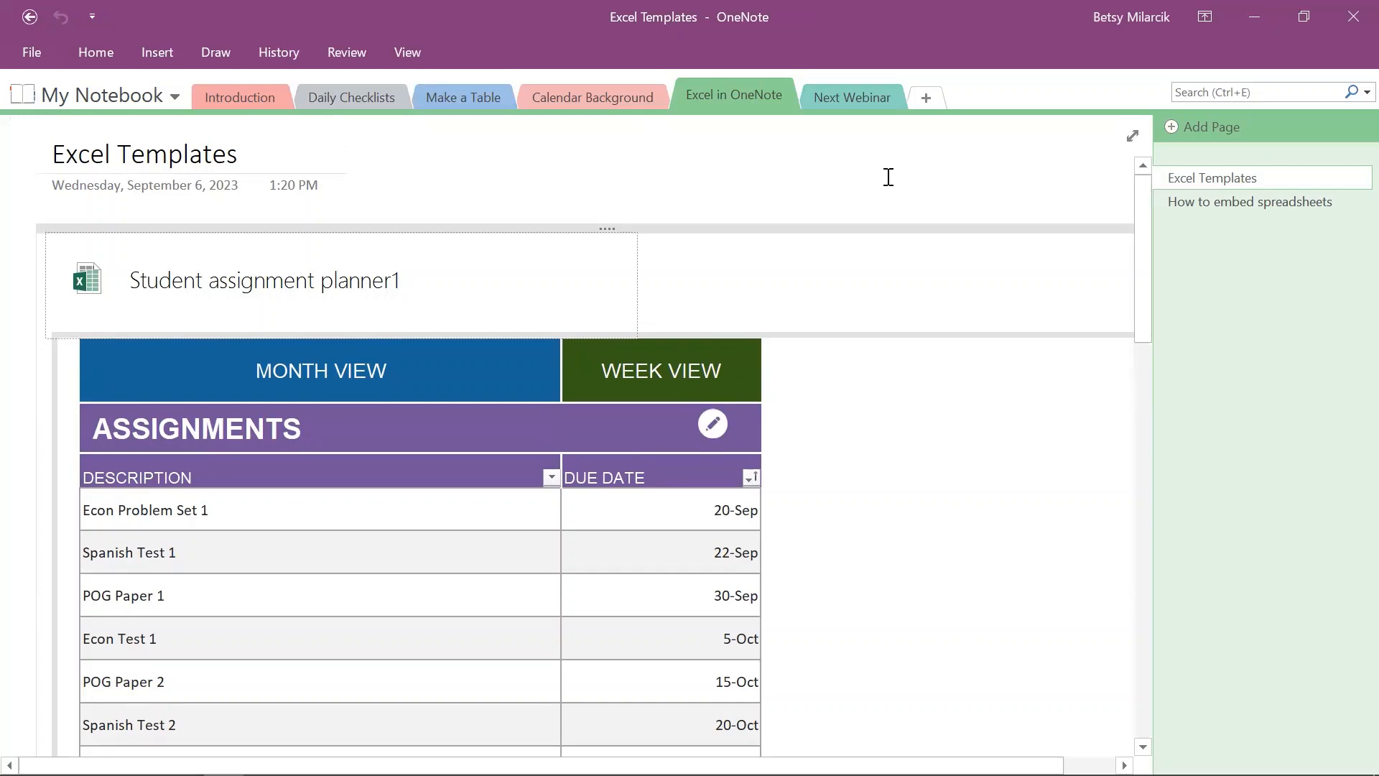
{"action": "left_click", "coordinate": [848, 102]}
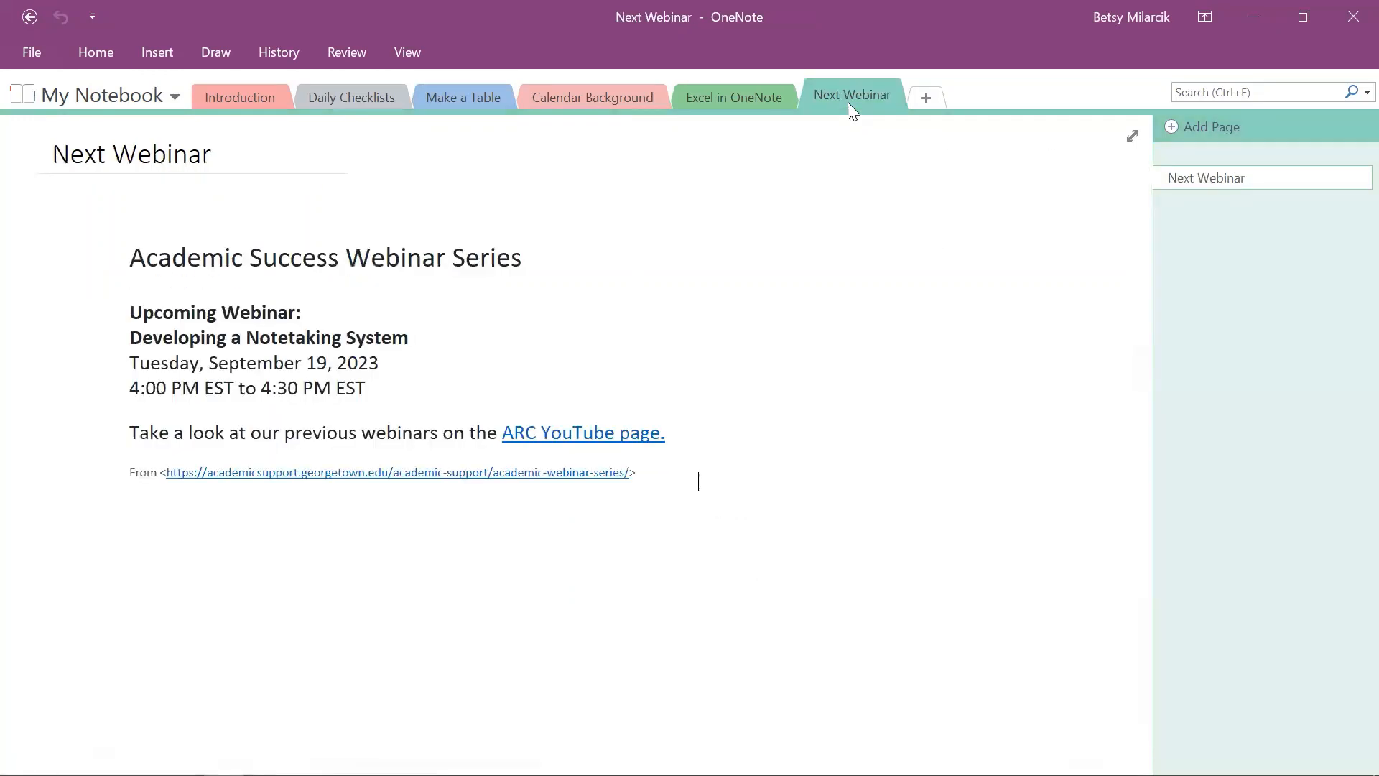